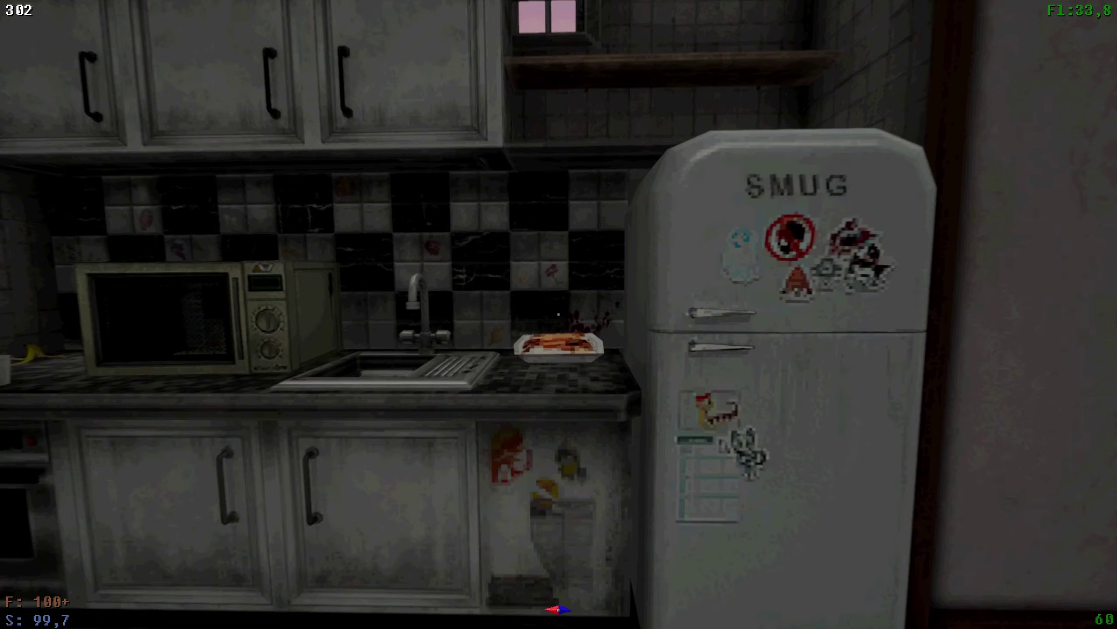
Step: Store the food plate on a fridge shelf and close the fridge door
key("e")
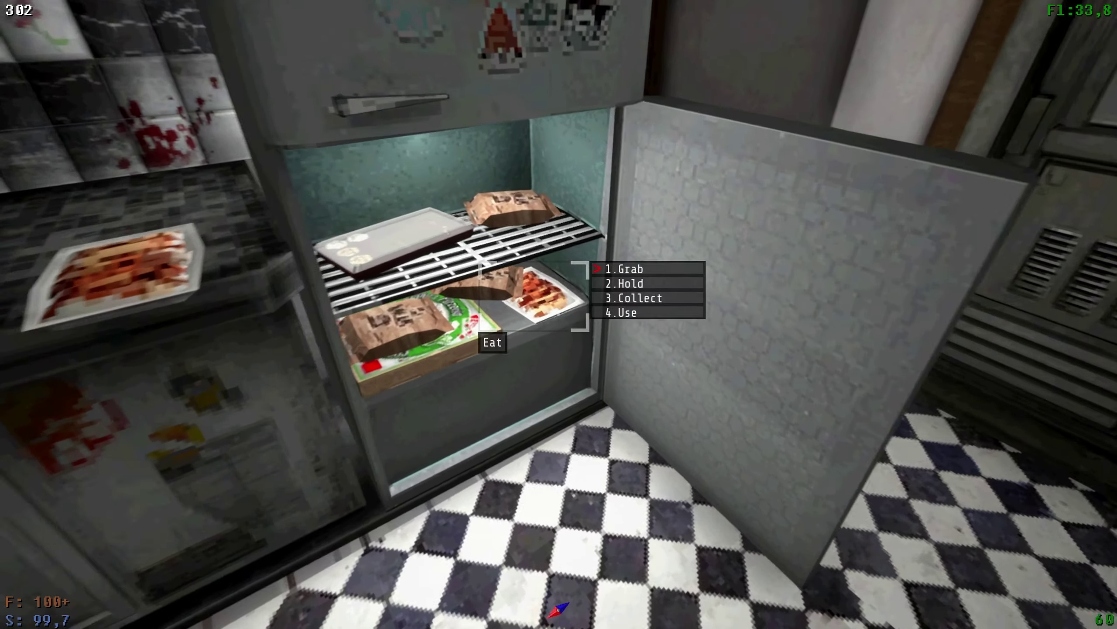
key("e")
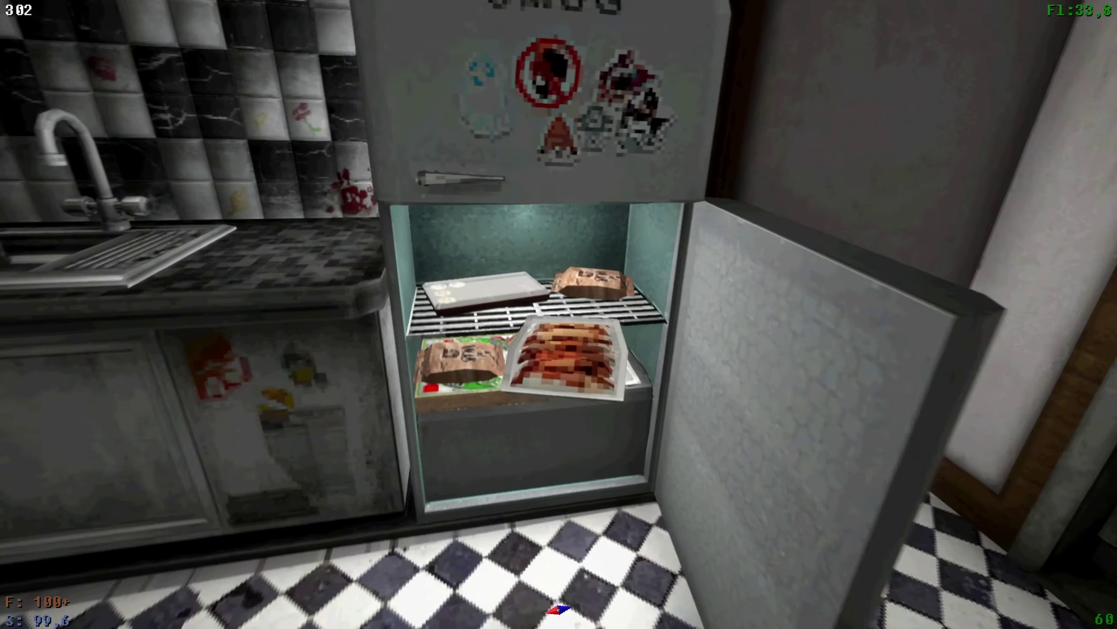
left_click(559, 314)
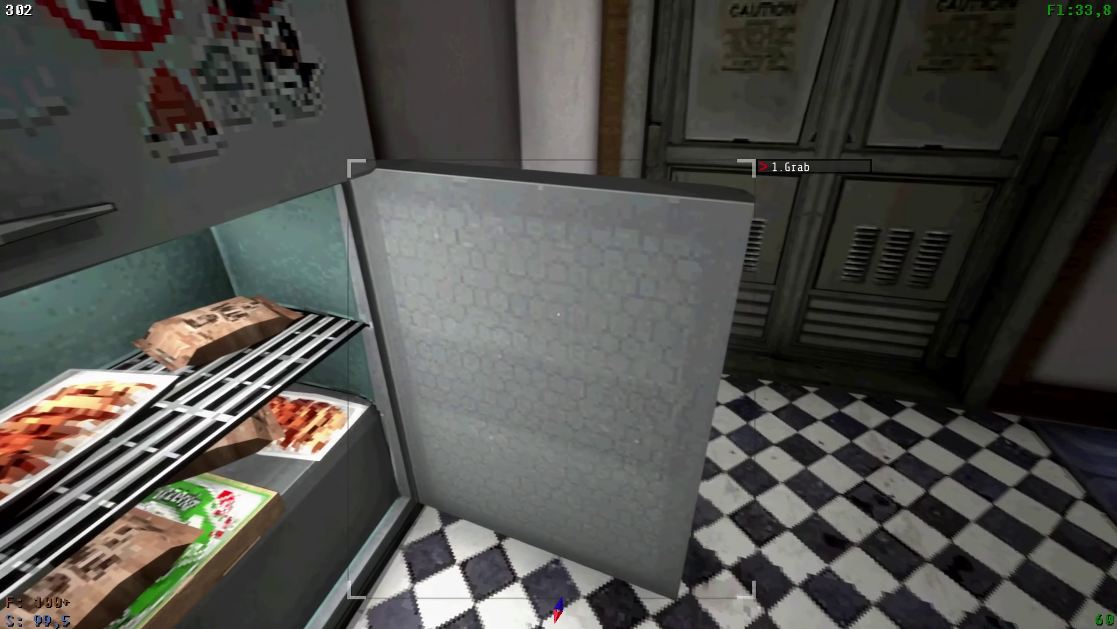
left_click(559, 314)
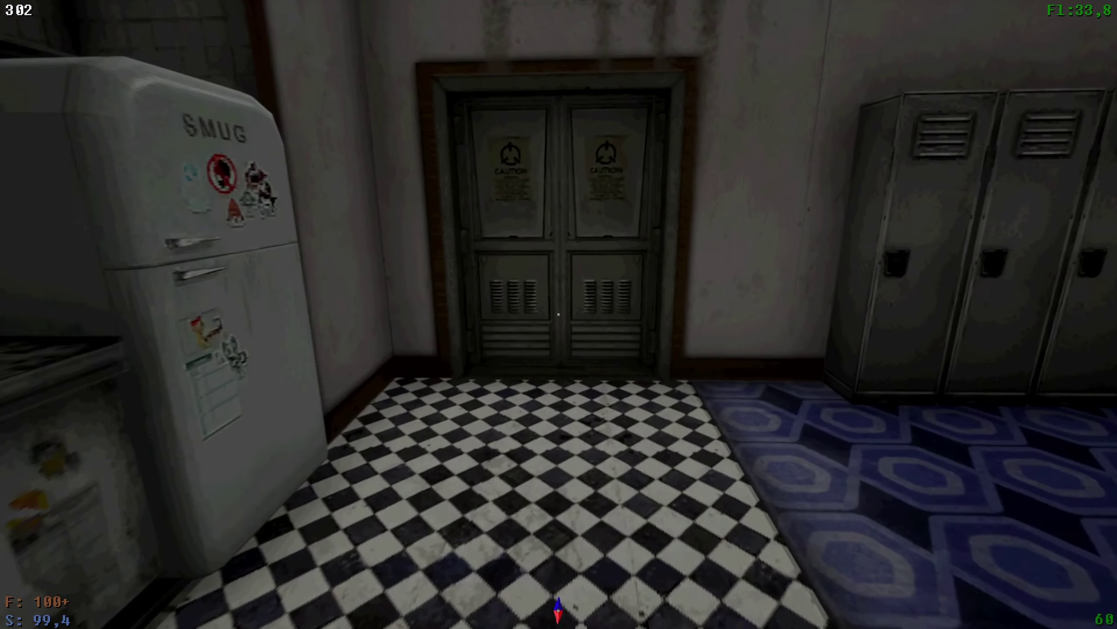
Step: Walk through the double door into the bathroom
key("w")
left_click(558, 314)
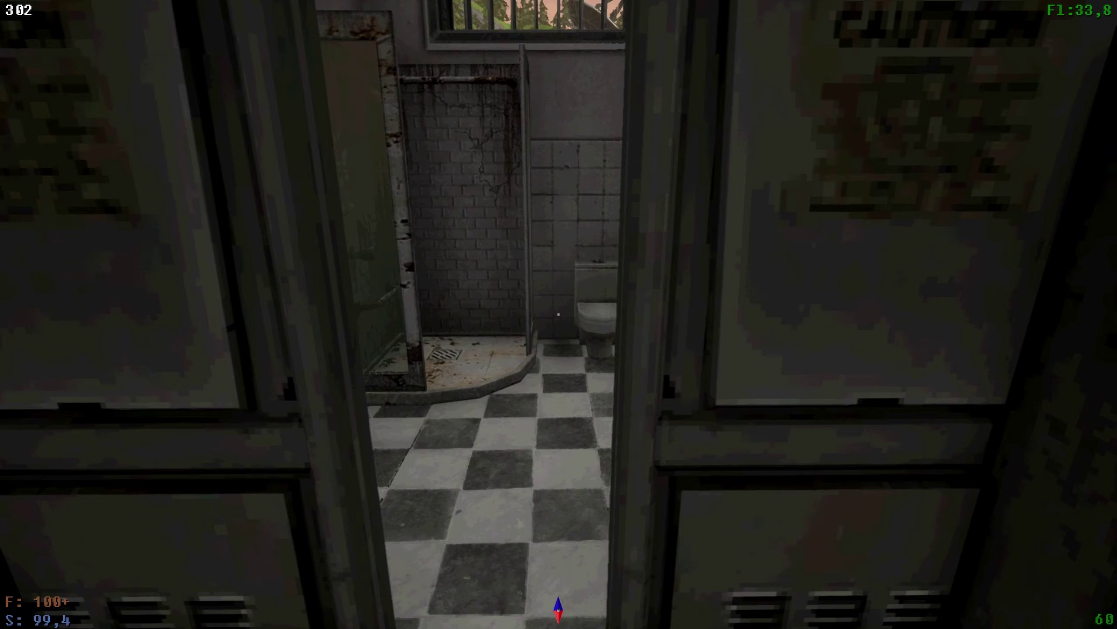
key("w")
key("w")
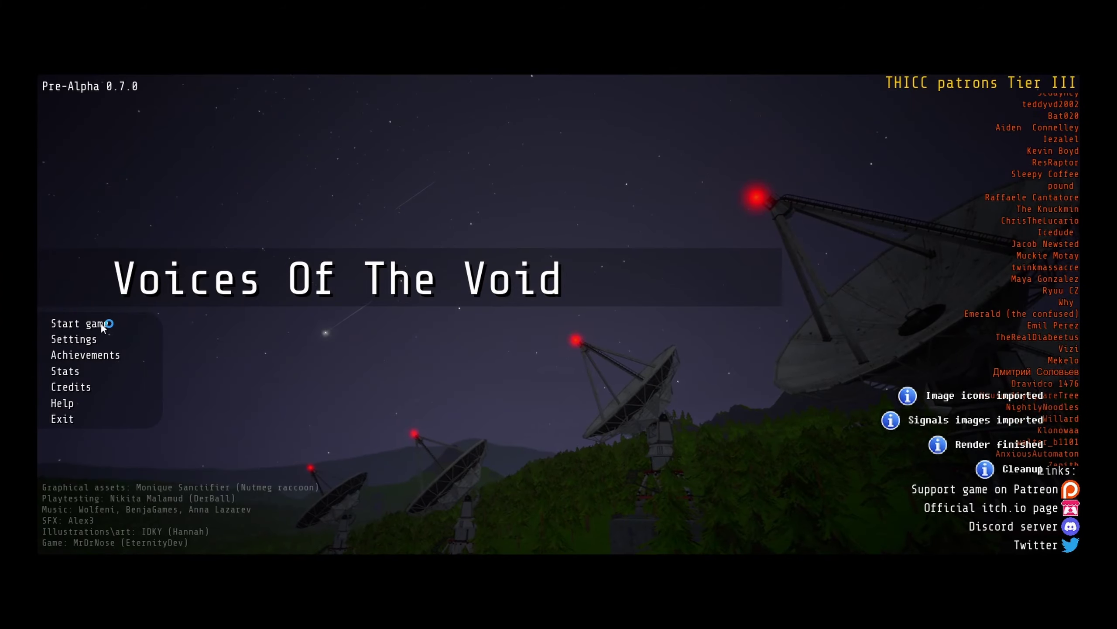
Step: Load the Day 21 Story mode save, 'Moomoi's base'
left_click(112, 323)
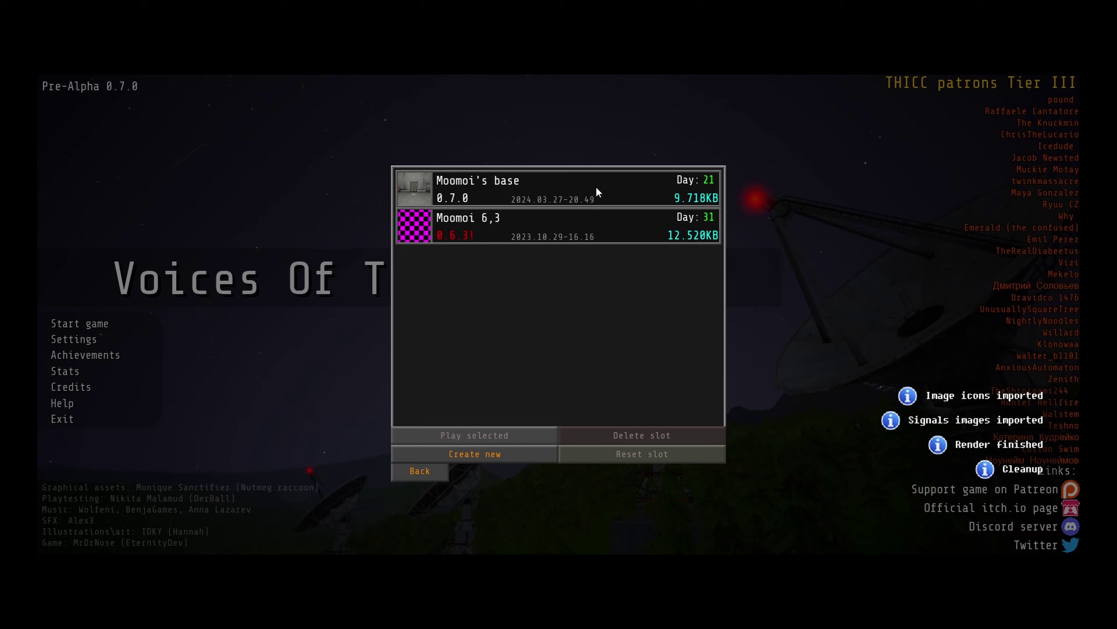
left_click(500, 433)
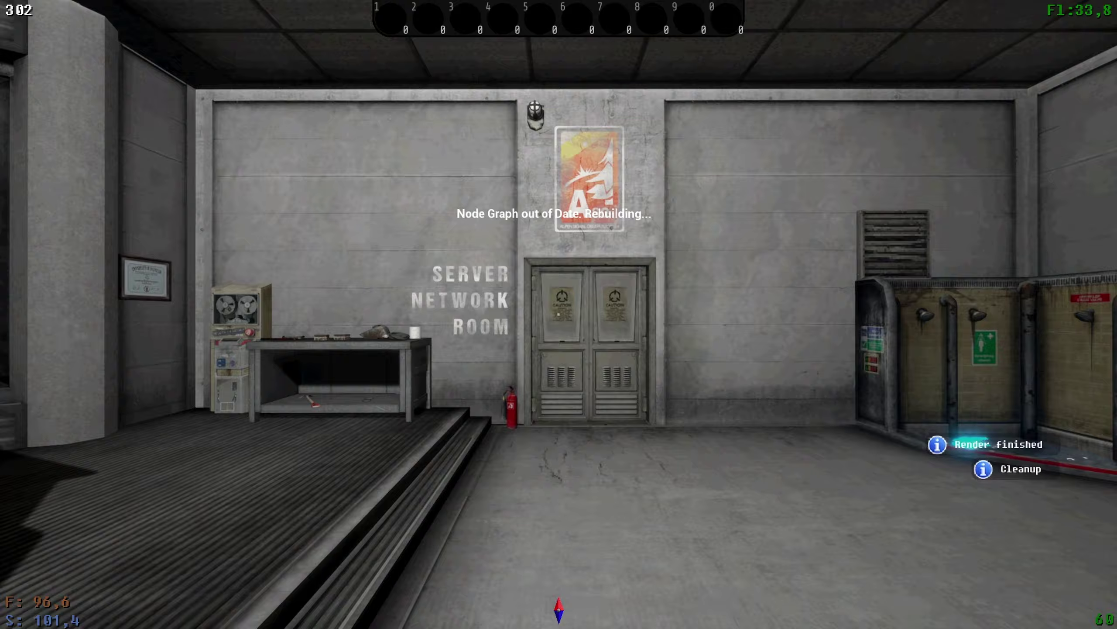
Step: Walk past the radar screen, knob console and telescope targeting screen
left_click_drag(559, 610, 557, 607)
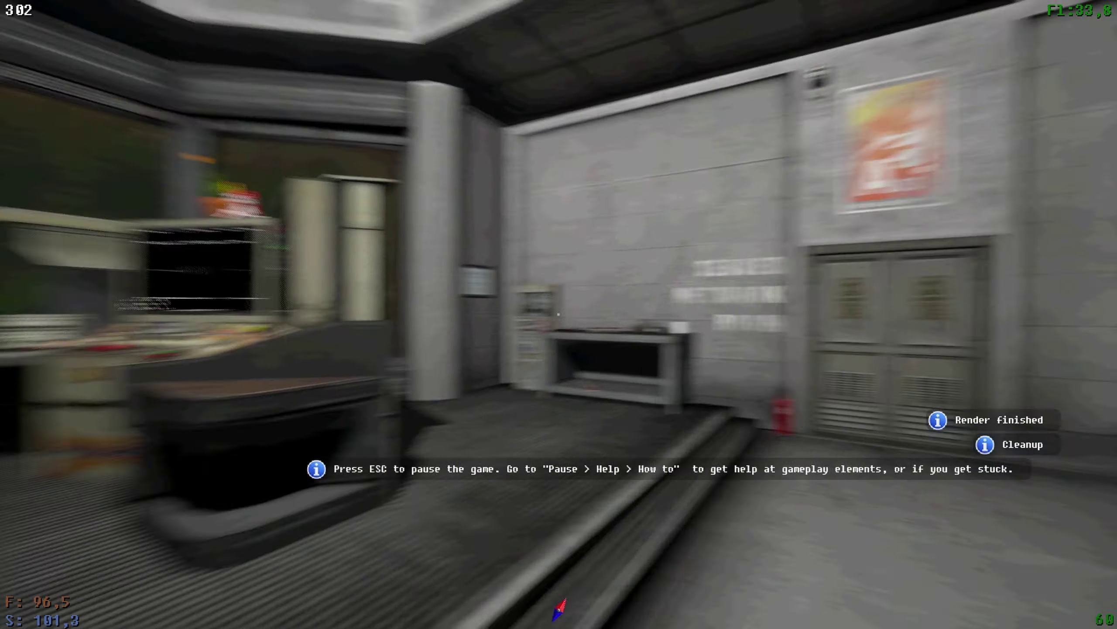
key("w")
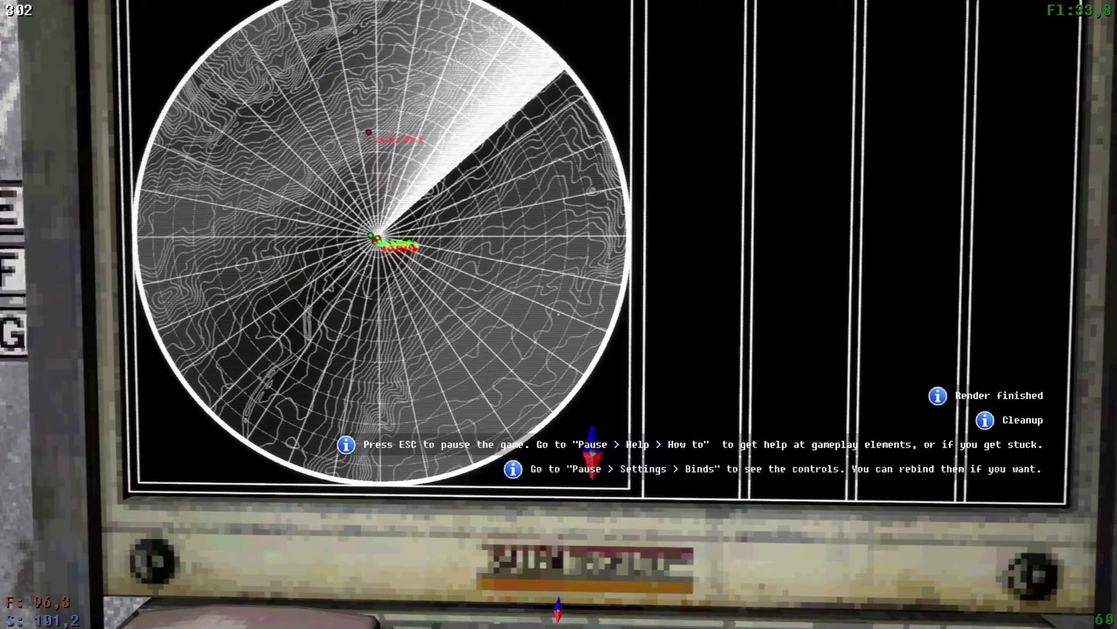
key("s")
key("w")
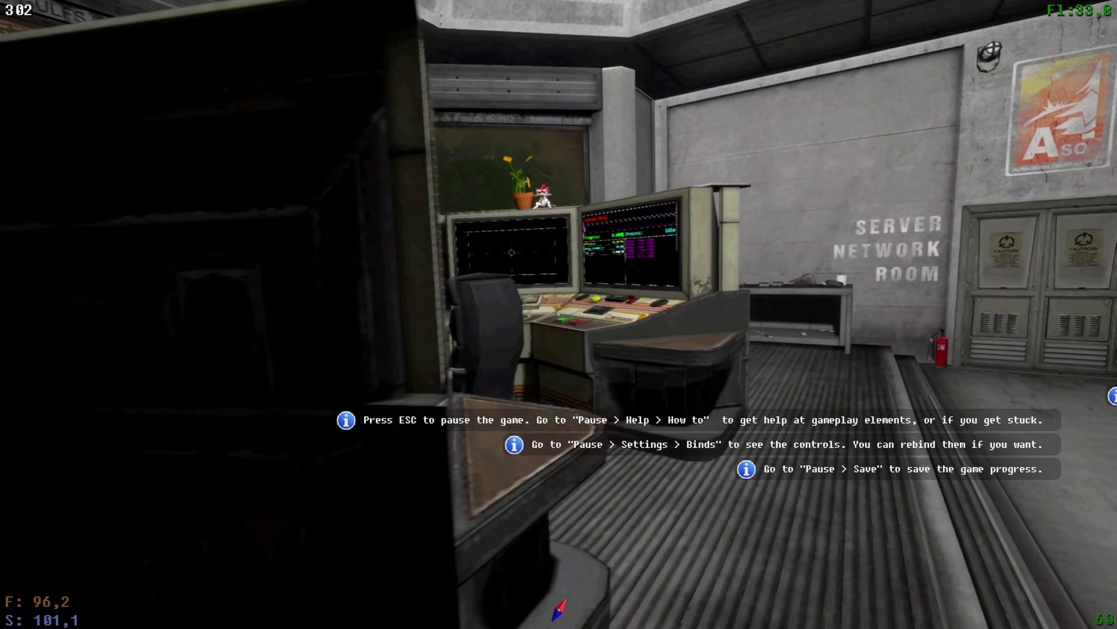
key("w")
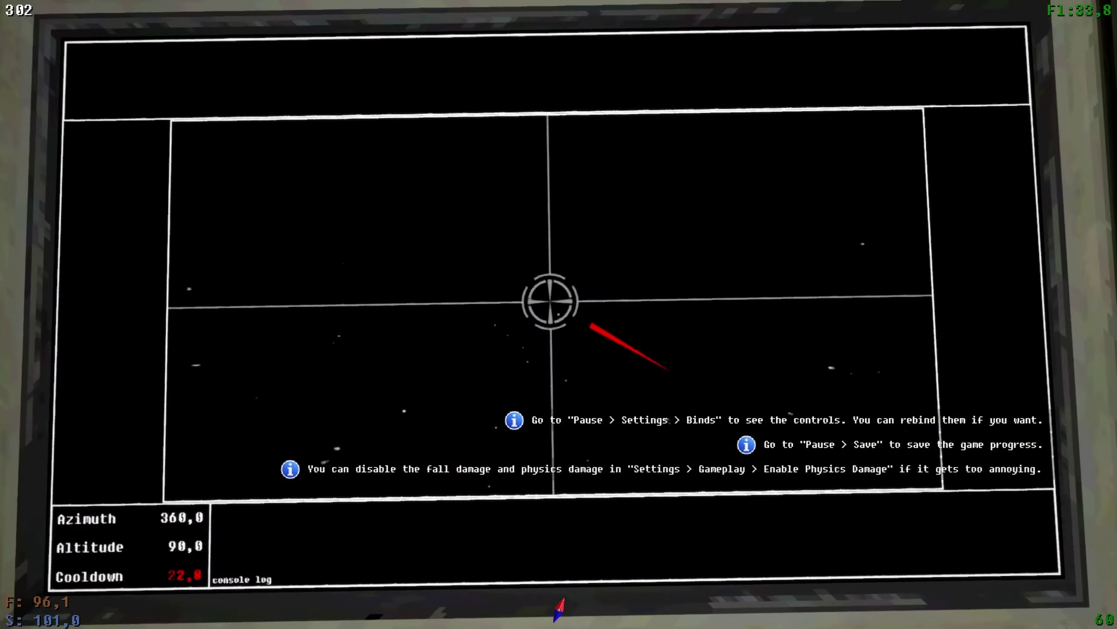
Step: Start processing the exoplanet drive data at the signal console
key("w")
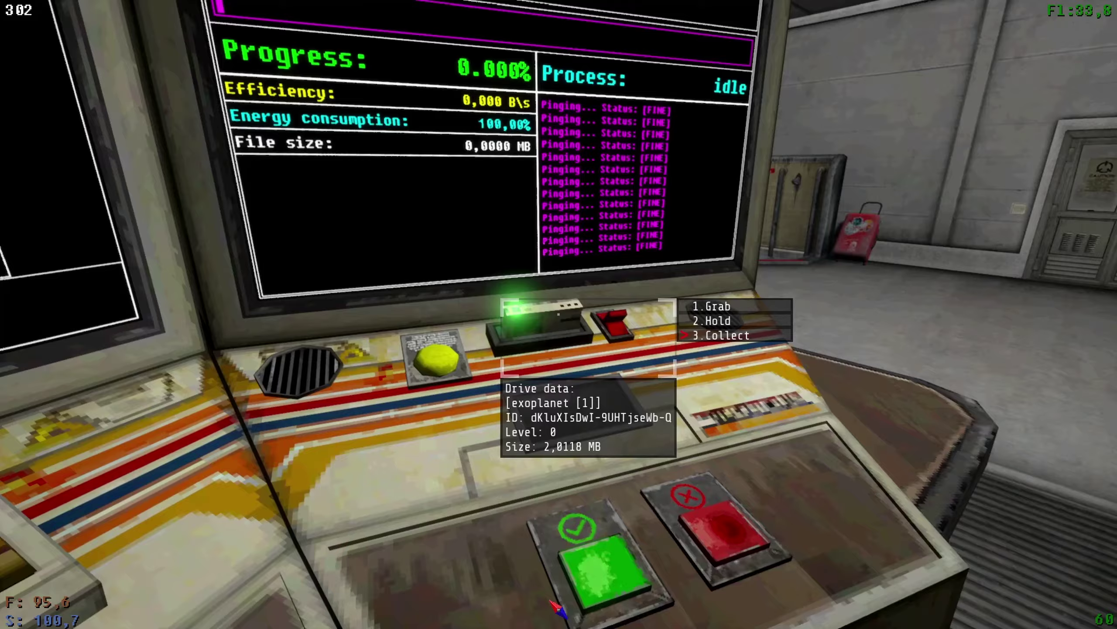
left_click(558, 315)
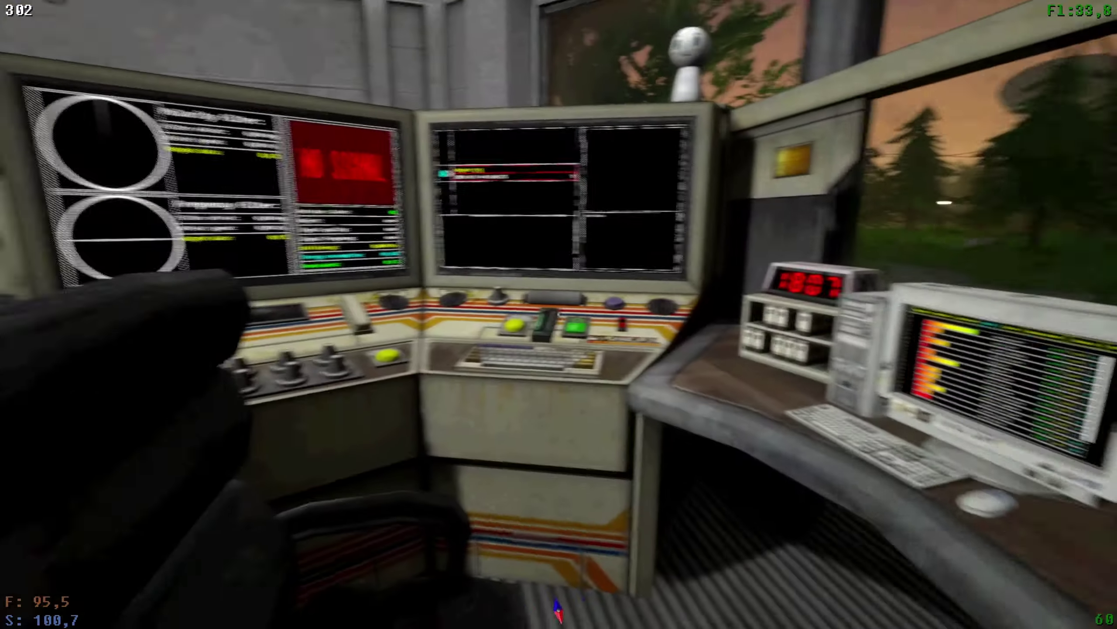
key("w")
key("w")
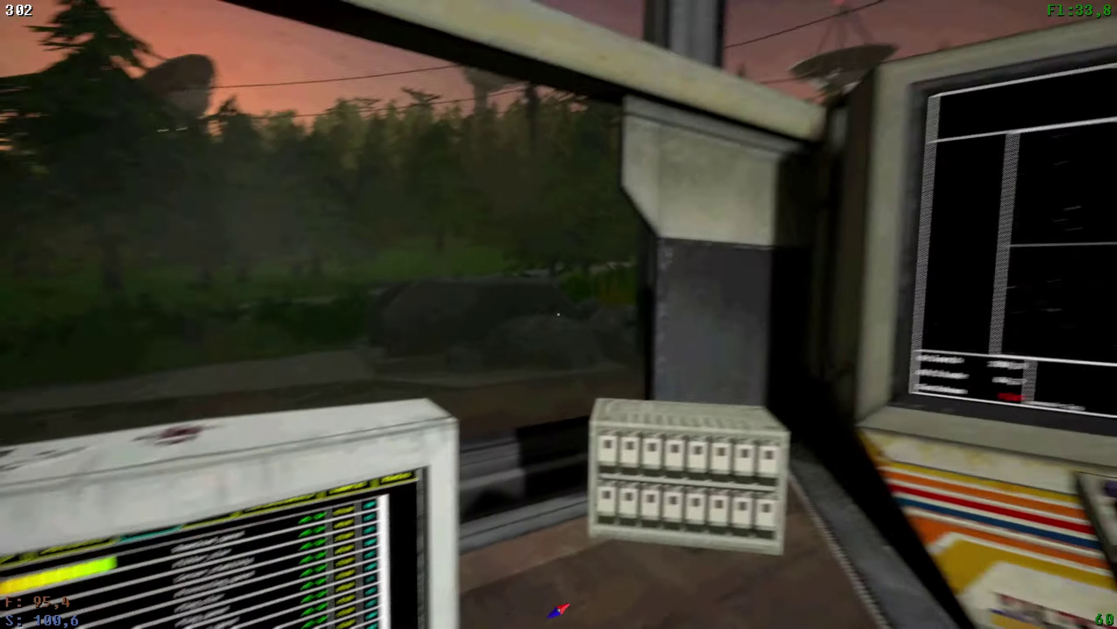
key("e")
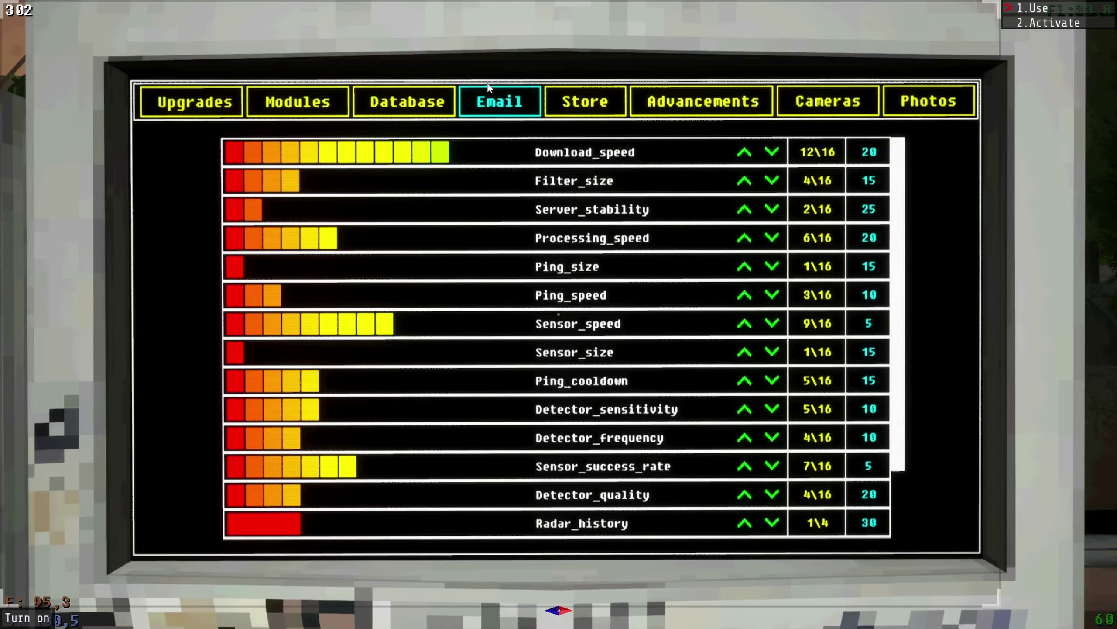
left_click(499, 101)
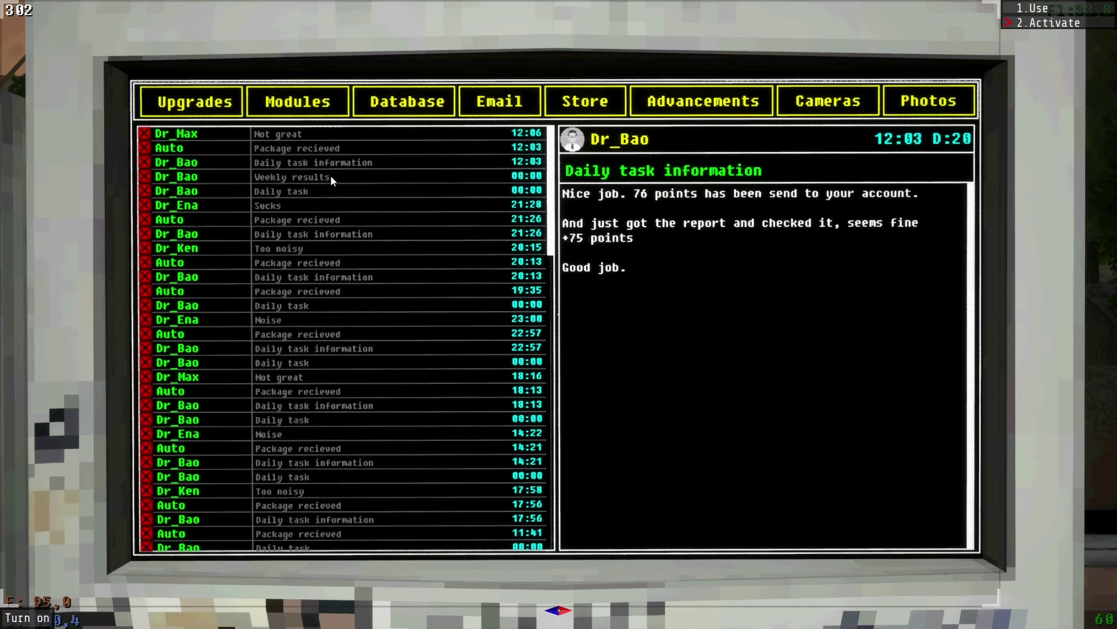
left_click(328, 190)
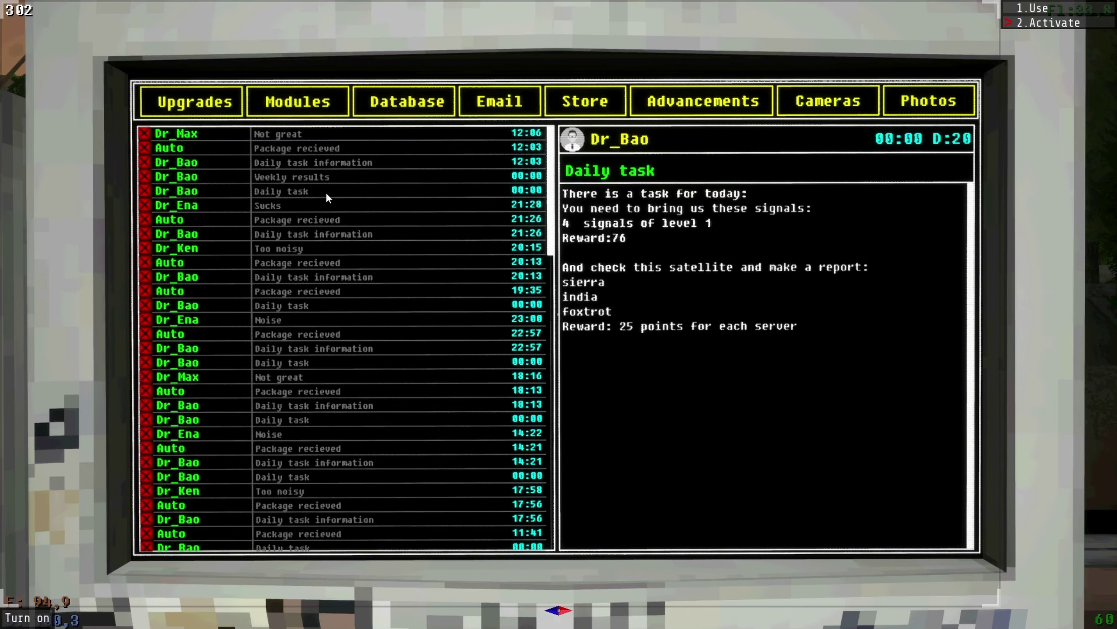
key("Escape")
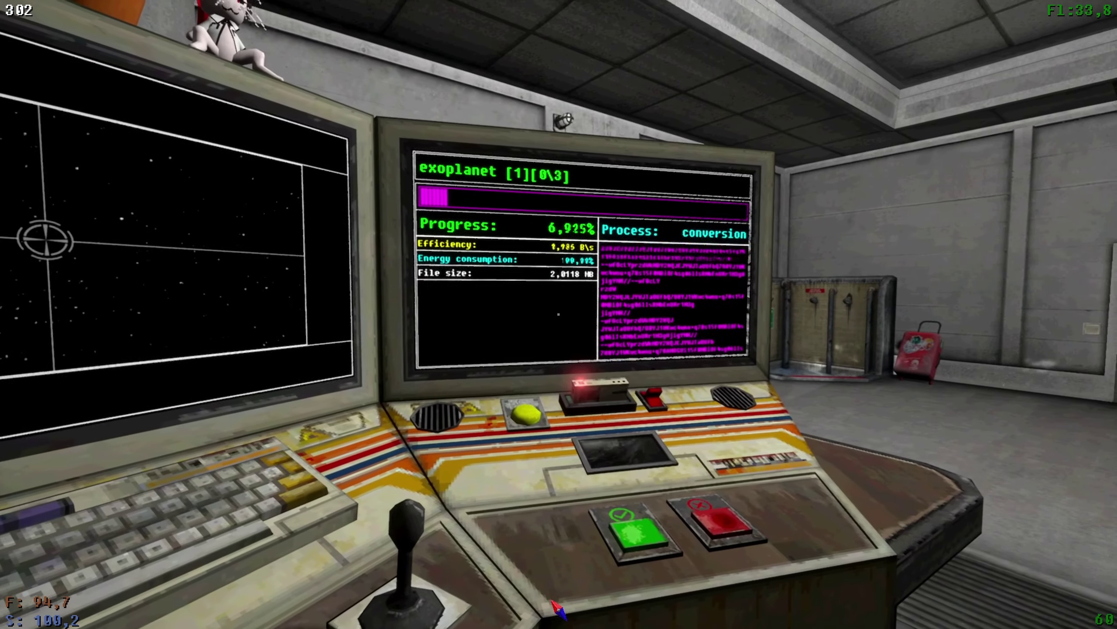
Step: Ping the sky target from the telescope targeting screen to start satellite rotation
left_click(559, 315)
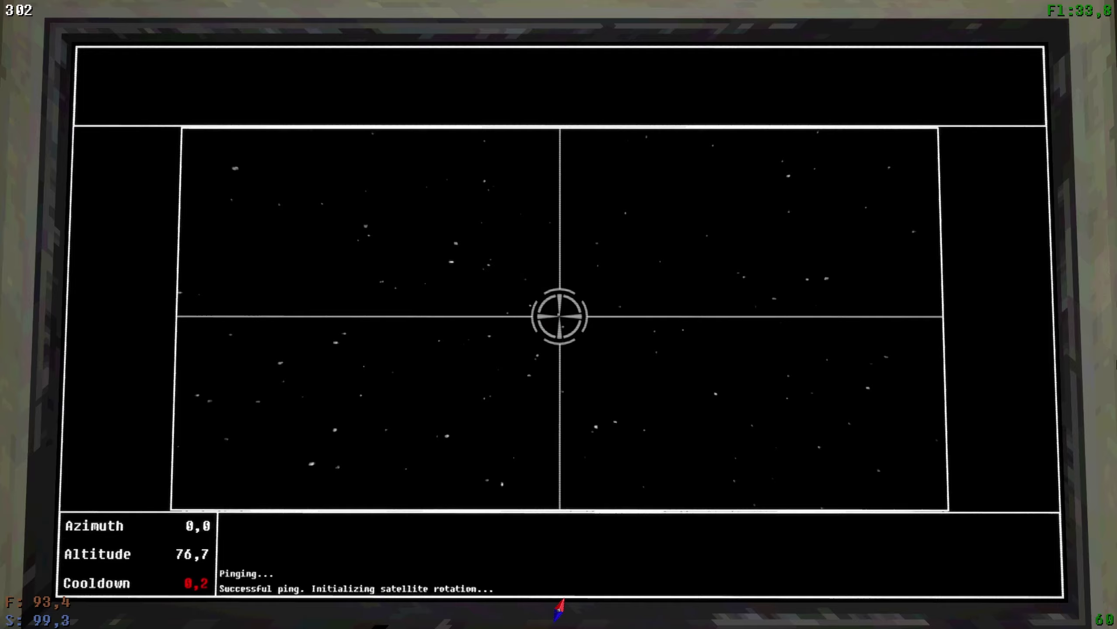
key("Escape")
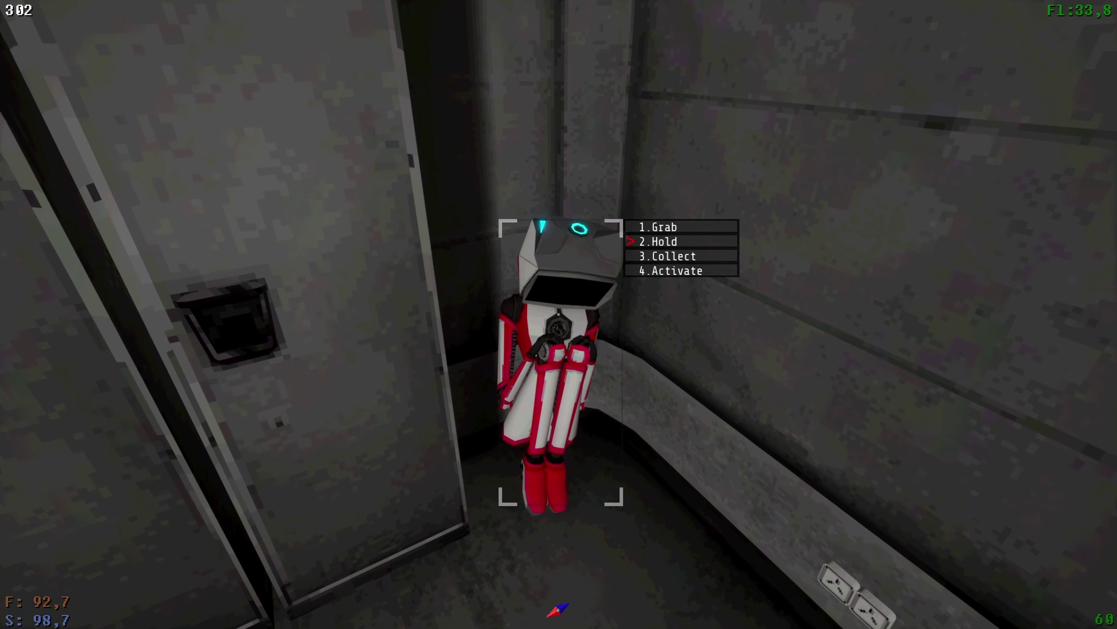
scroll(559, 315, "down", 1)
Step: Activate the robot and send it to 5.Fix_servers
key("w")
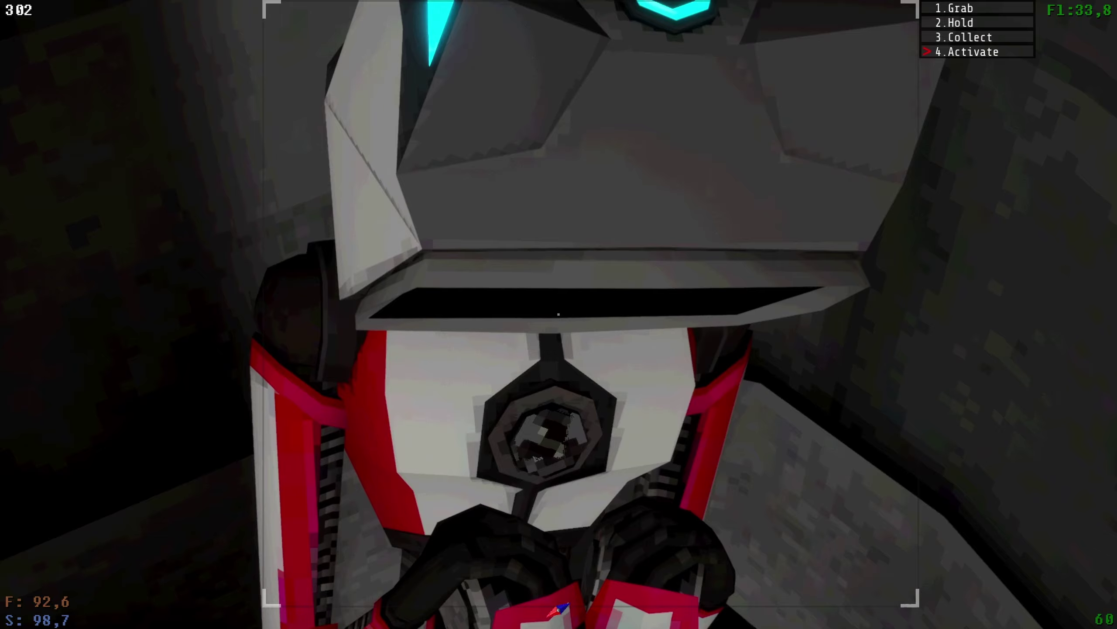
key("s")
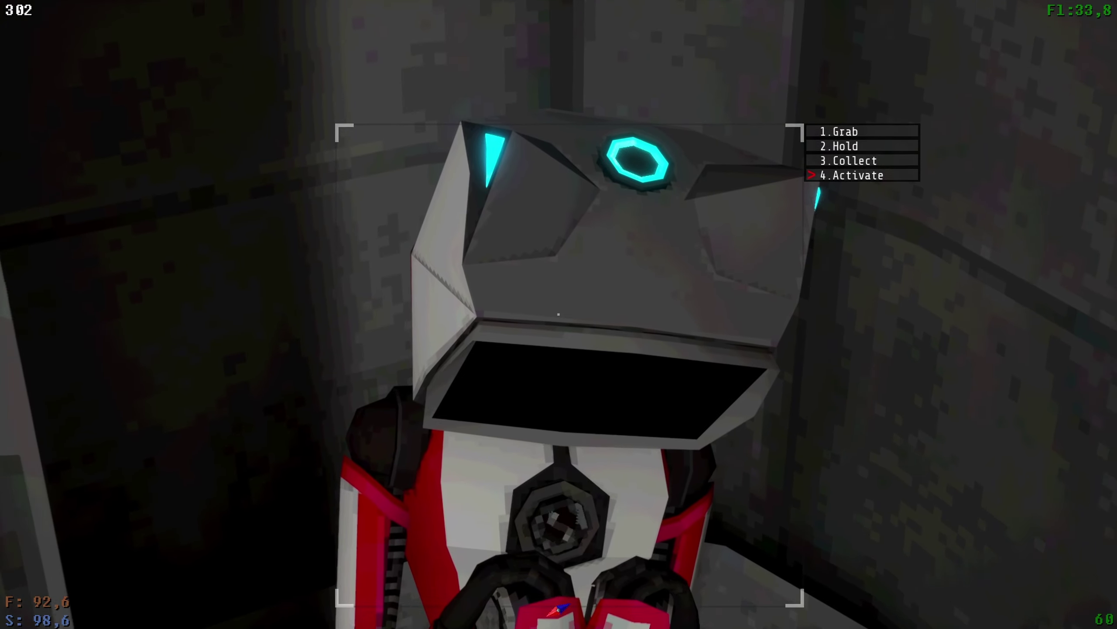
key("f")
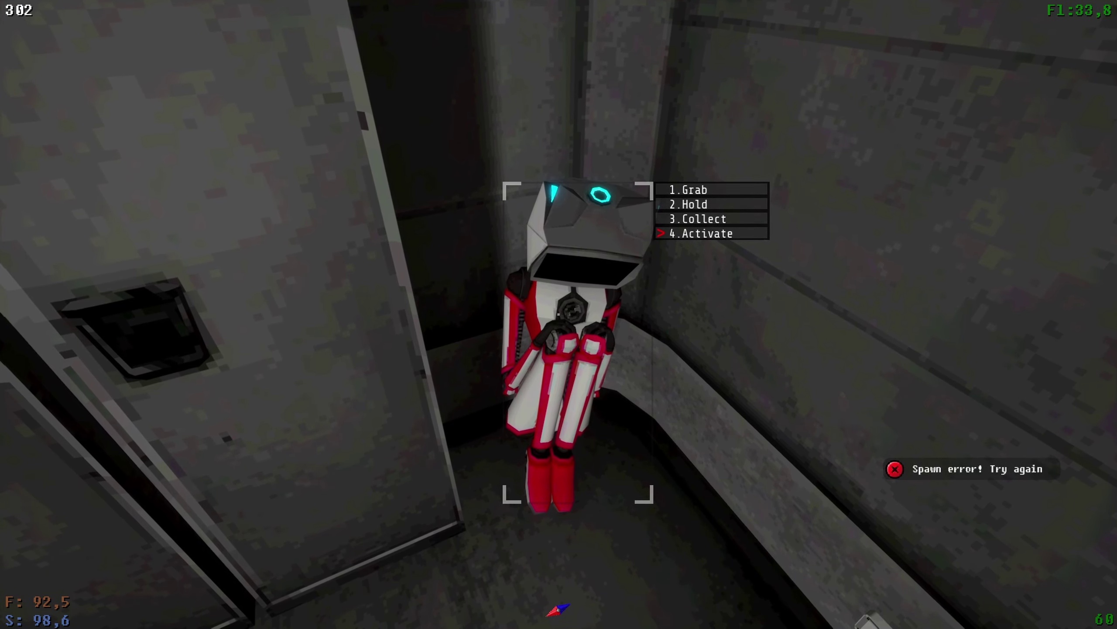
scroll(560, 315, "up", 1)
key("f")
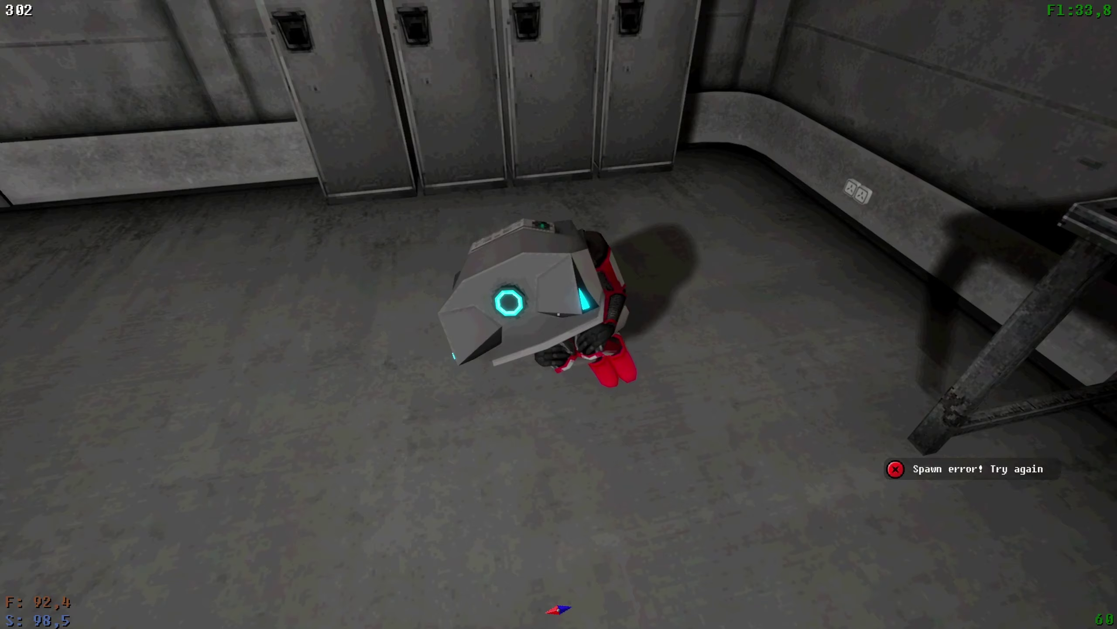
key("f")
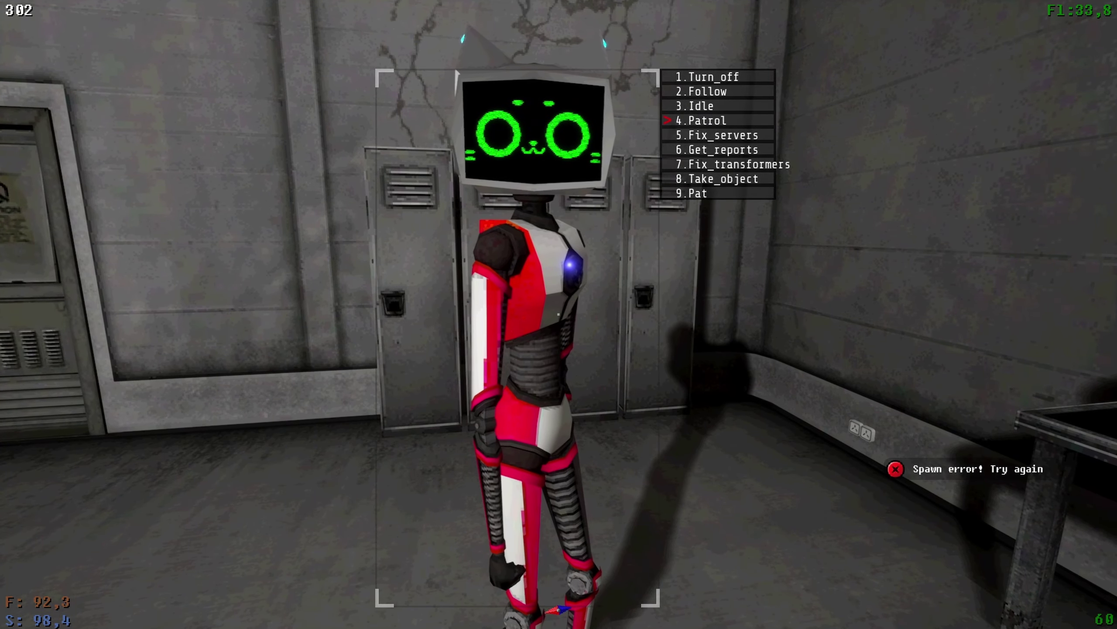
scroll(559, 315, "down", 1)
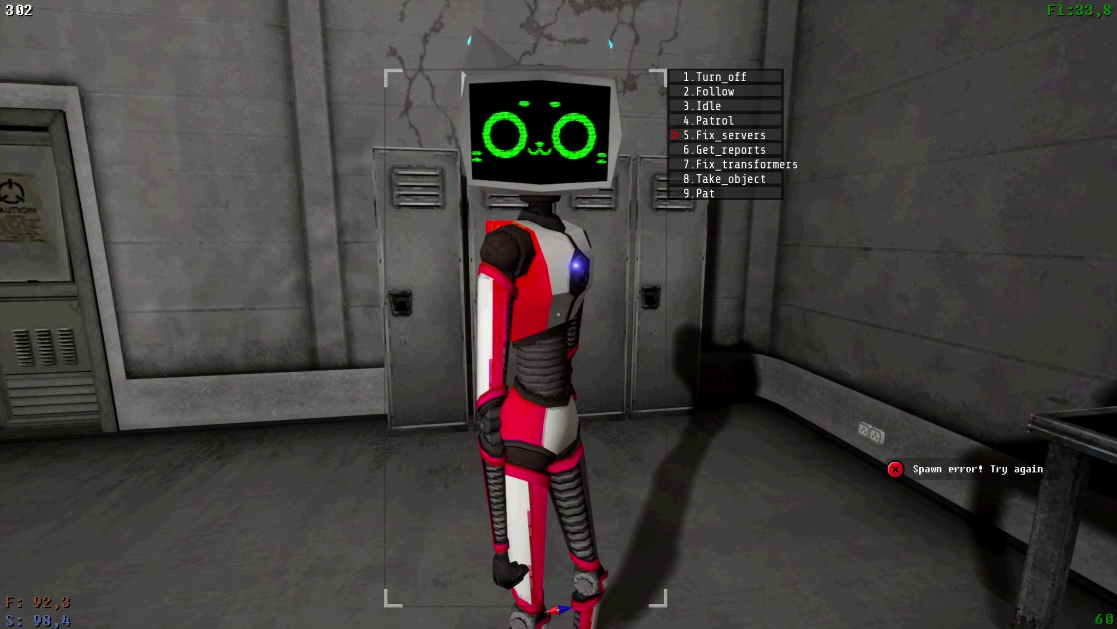
left_click(559, 315)
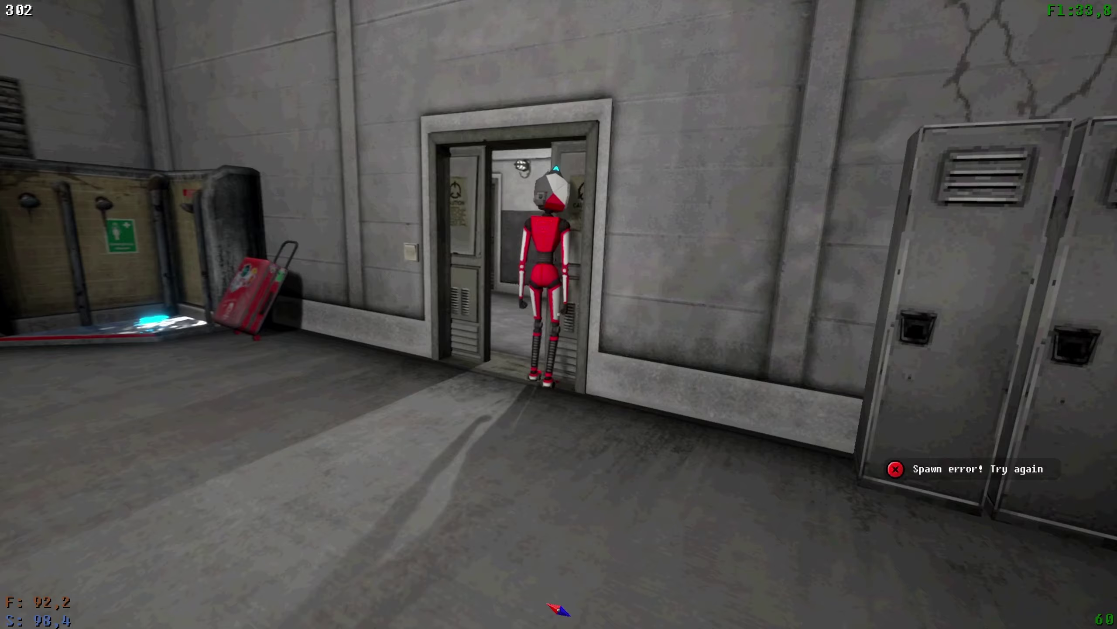
Step: Walk to the elevator, unlock the door with 1111 and step onto the platform
key("w")
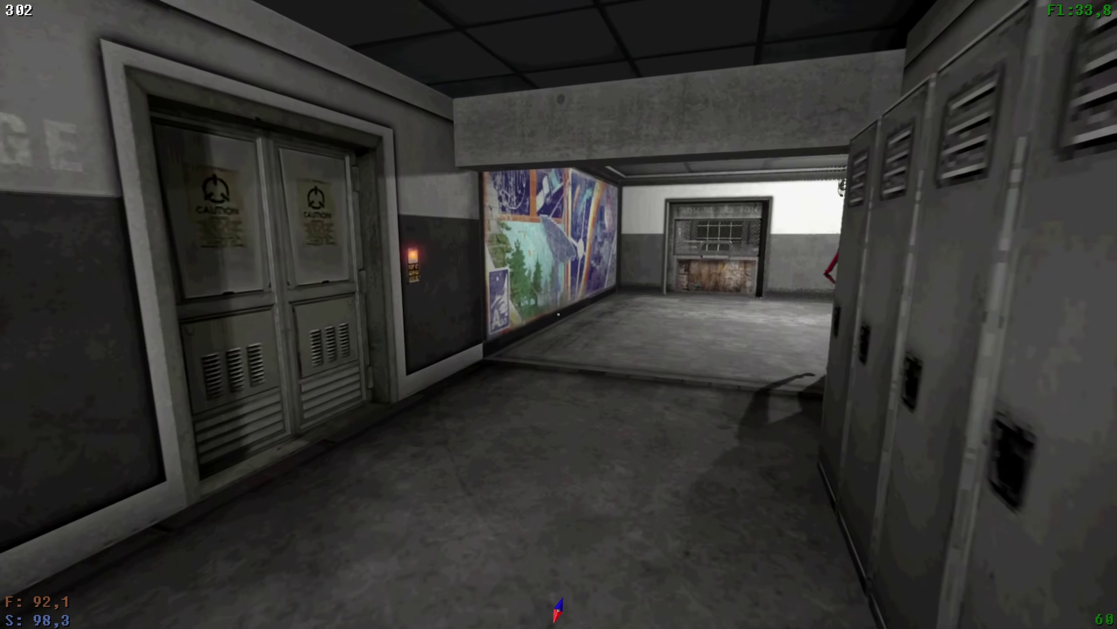
key("w")
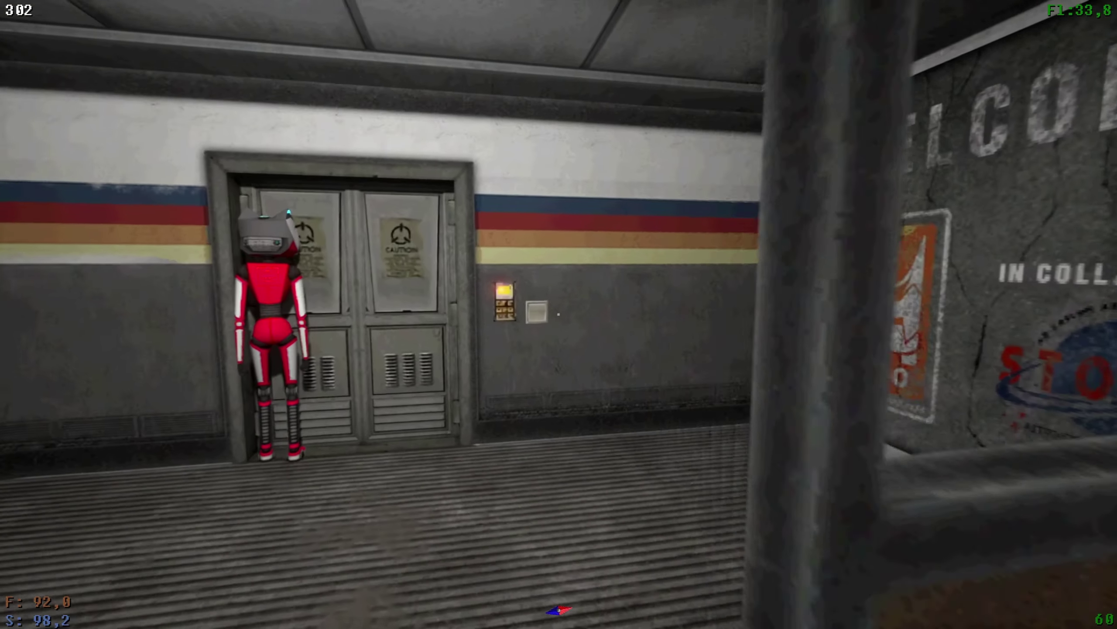
type("e1111")
key("Return")
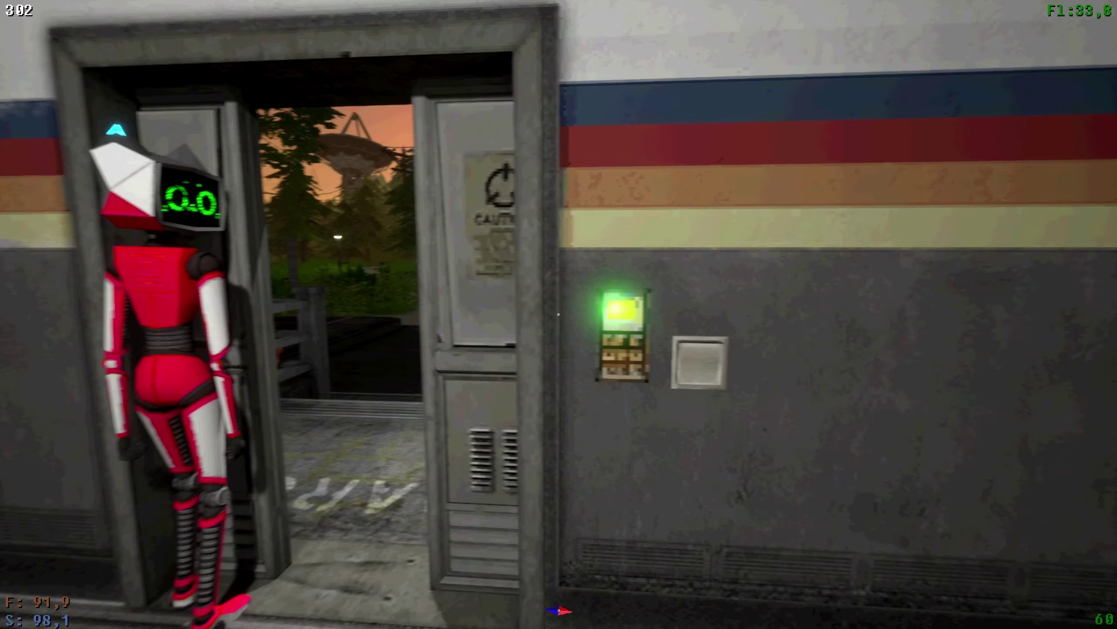
key("w")
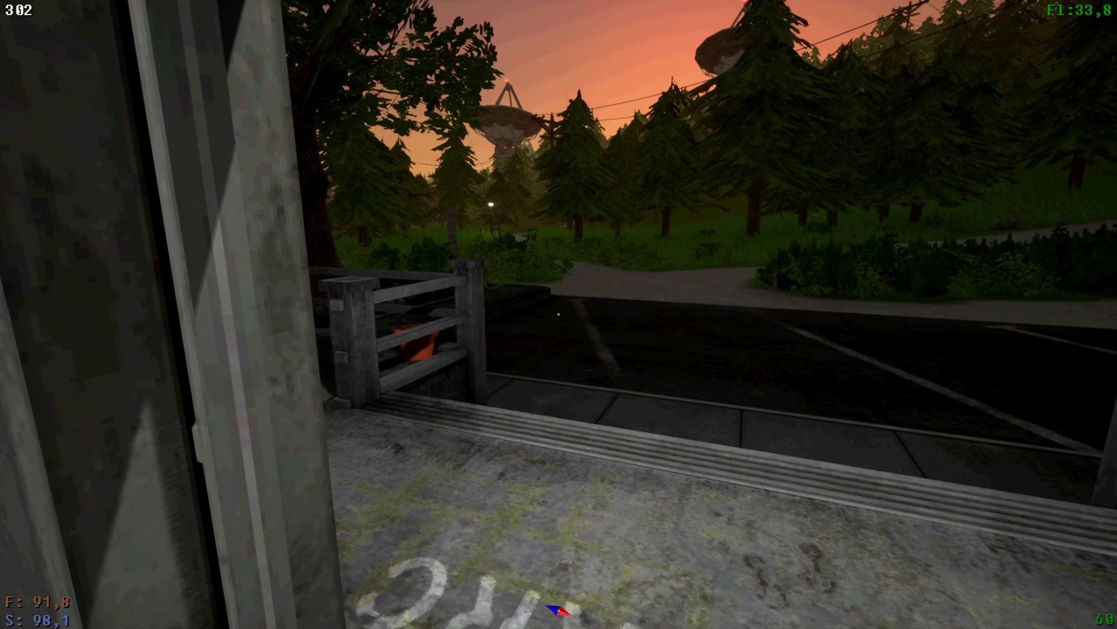
Step: Go back inside and unlock the garage door with code 1111
key("s")
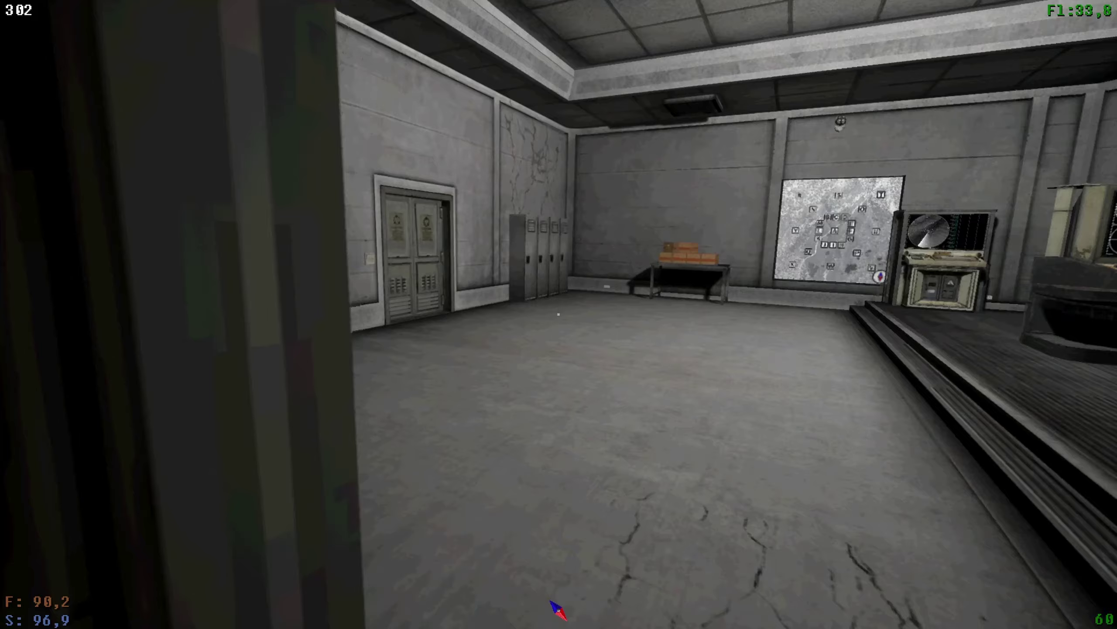
key("w")
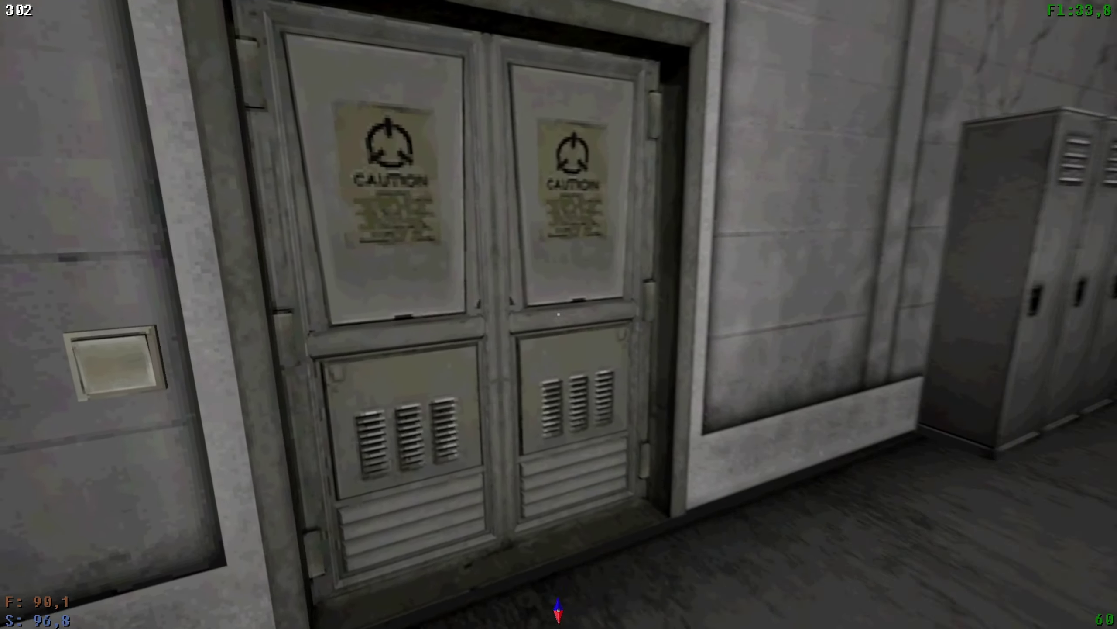
key("w")
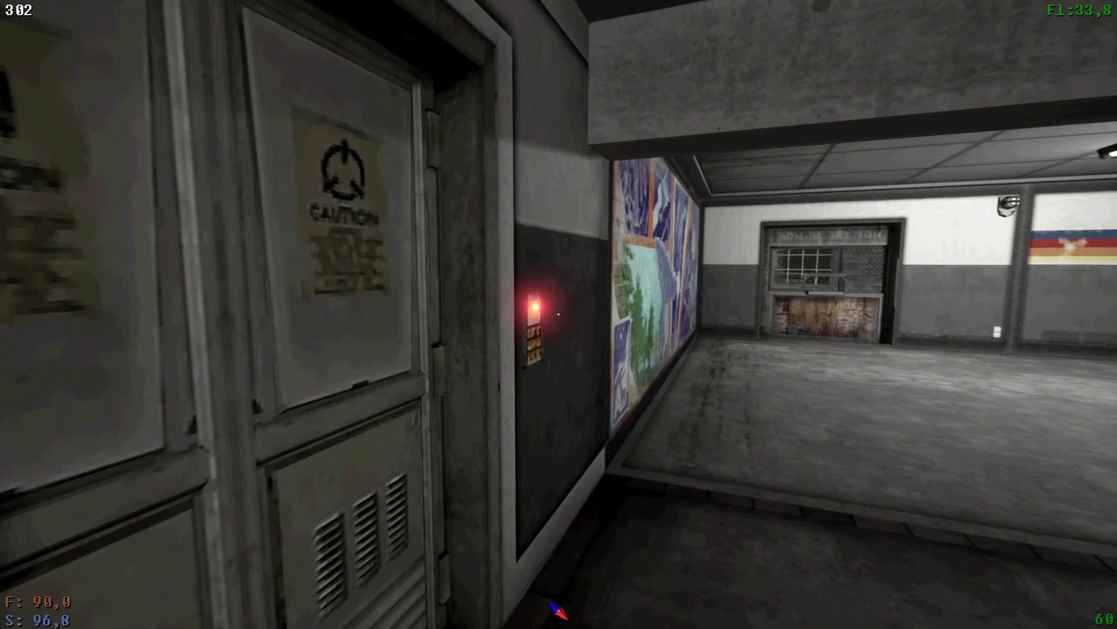
key("e")
key("Return")
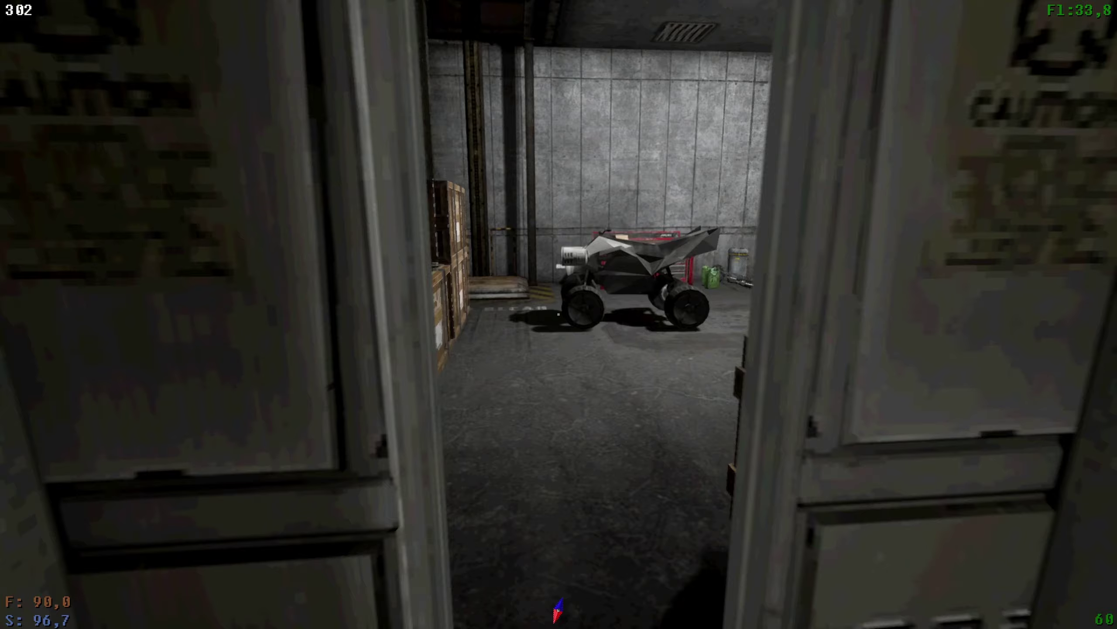
key("w")
key("w")
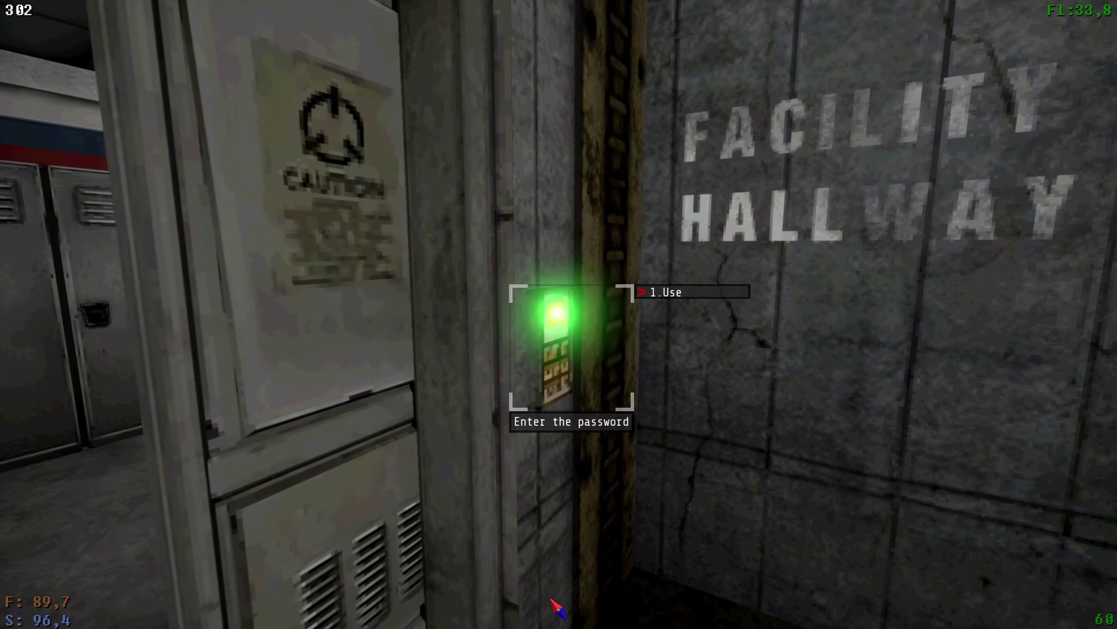
Step: Drive the ATV along the gravel road to the patio building's bench
key("w")
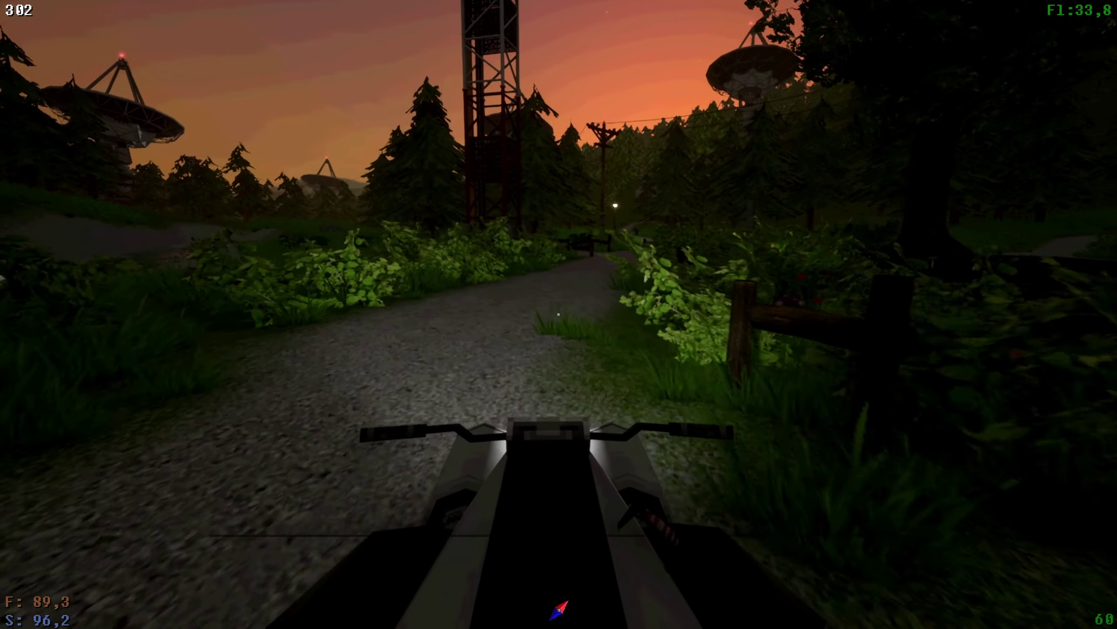
key("w")
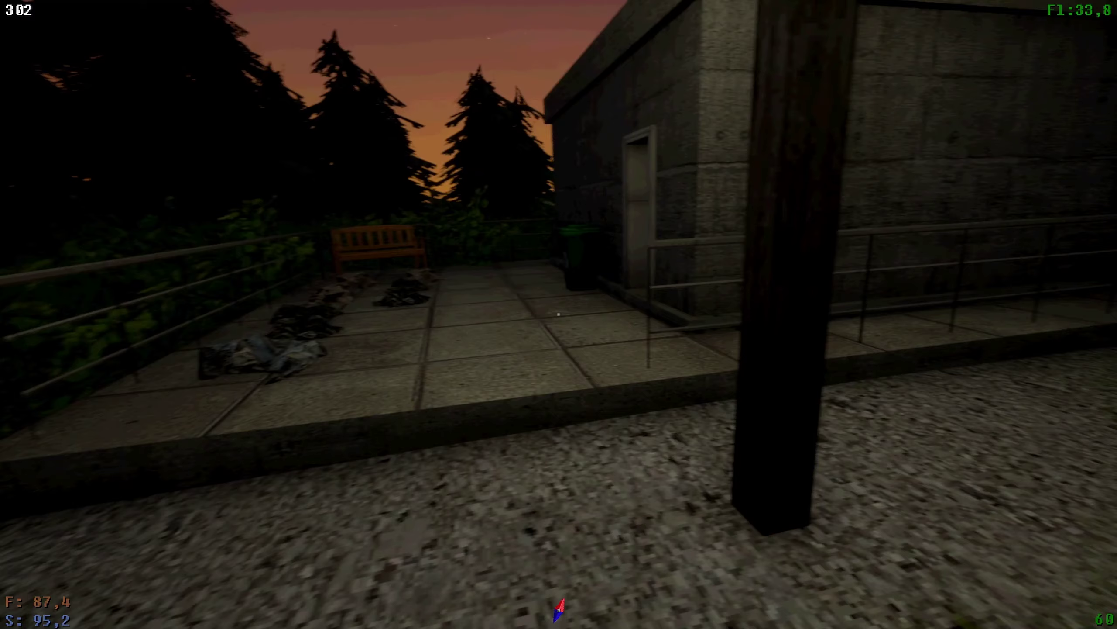
key("w")
key("w")
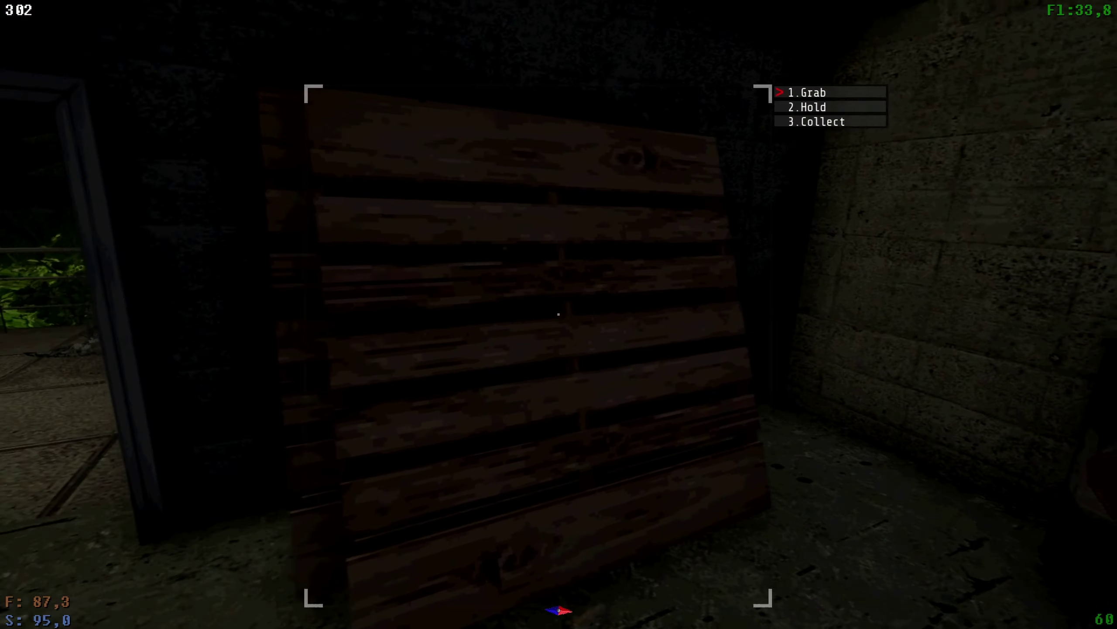
key("w")
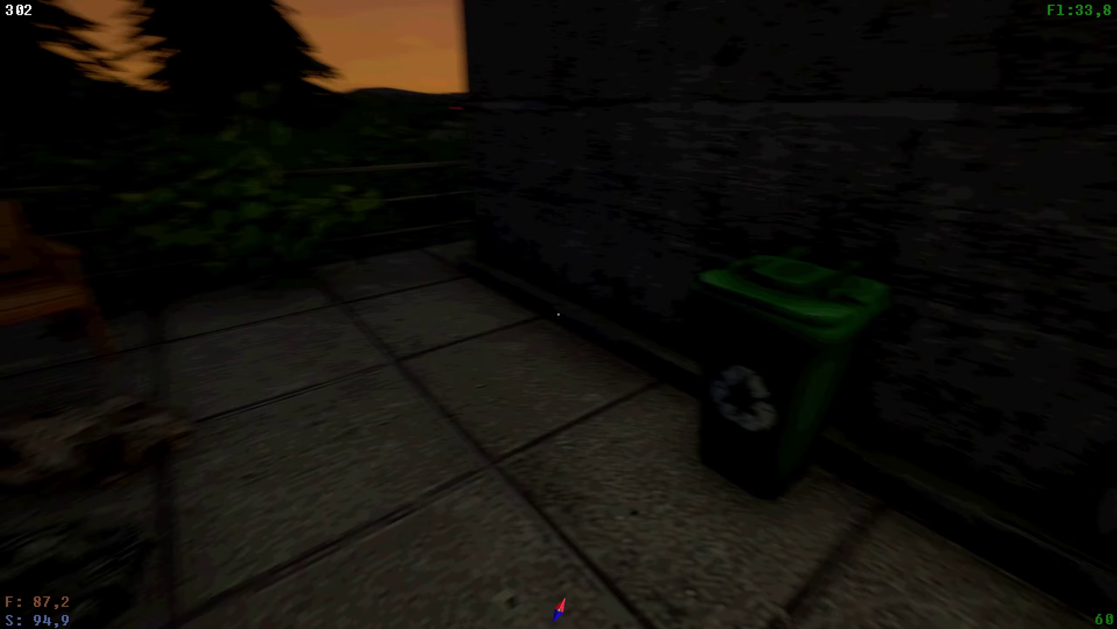
key("w")
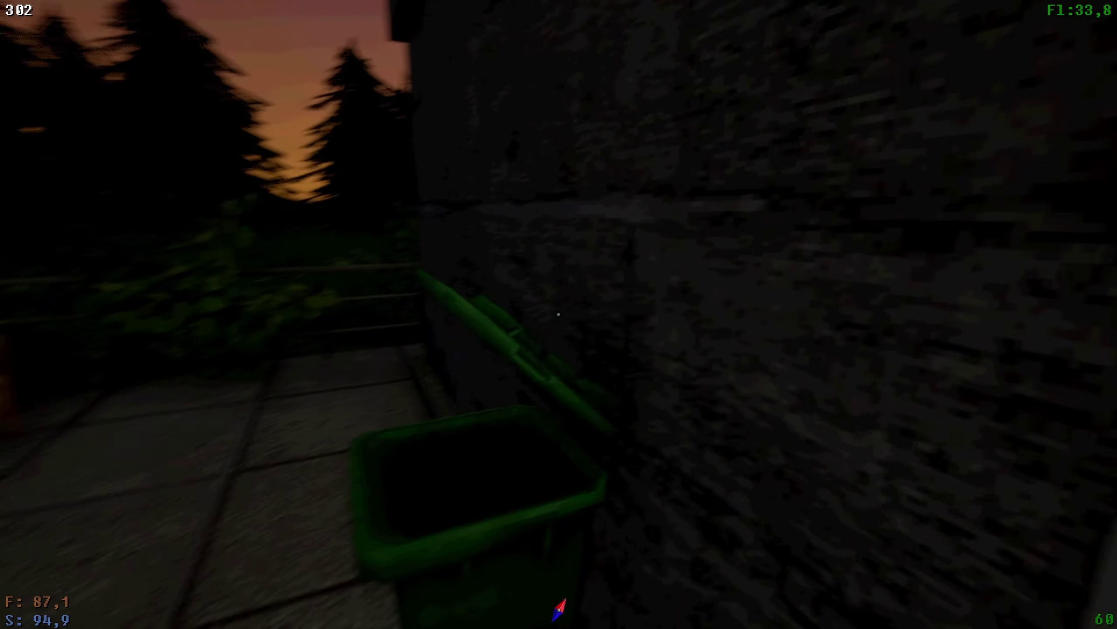
Step: Return past the crates and orange shredder to the Facility Hallway keypad
key("w")
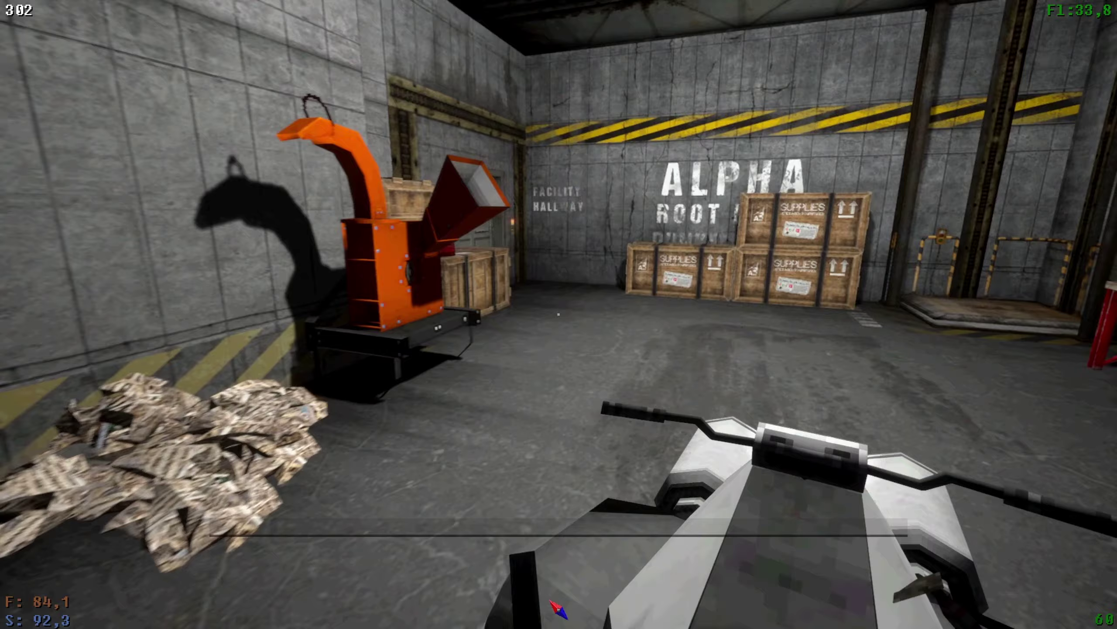
key("w")
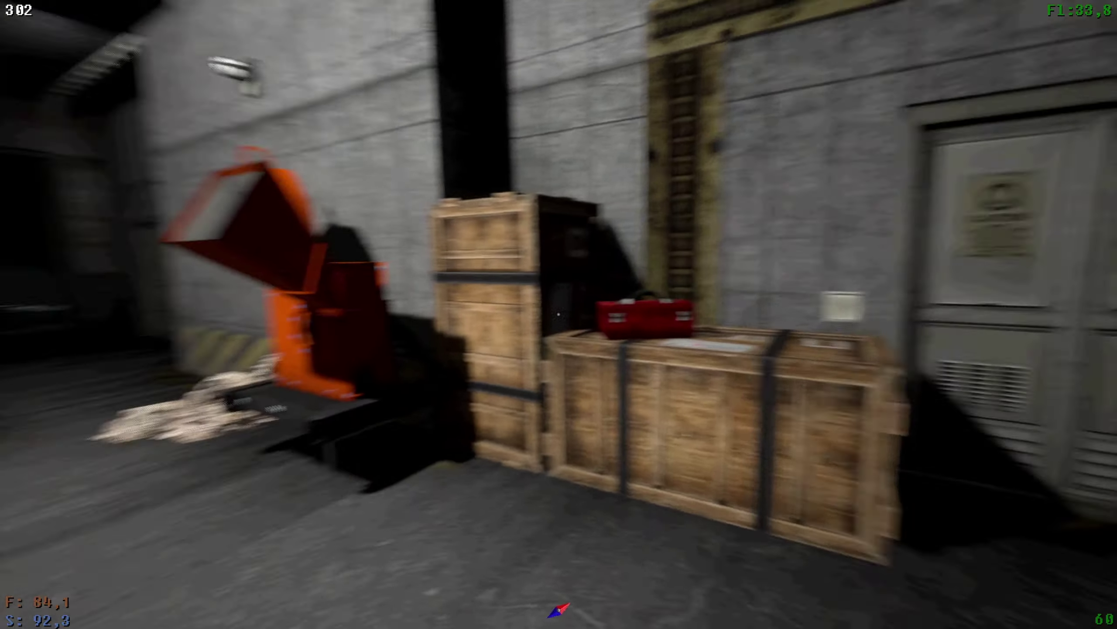
key("w")
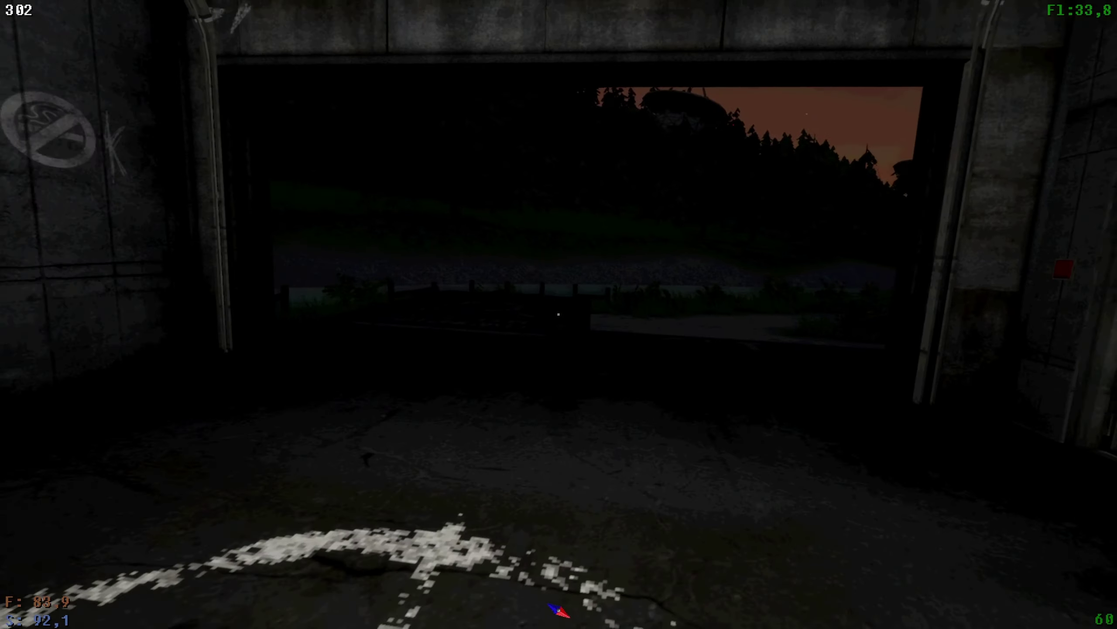
key("w")
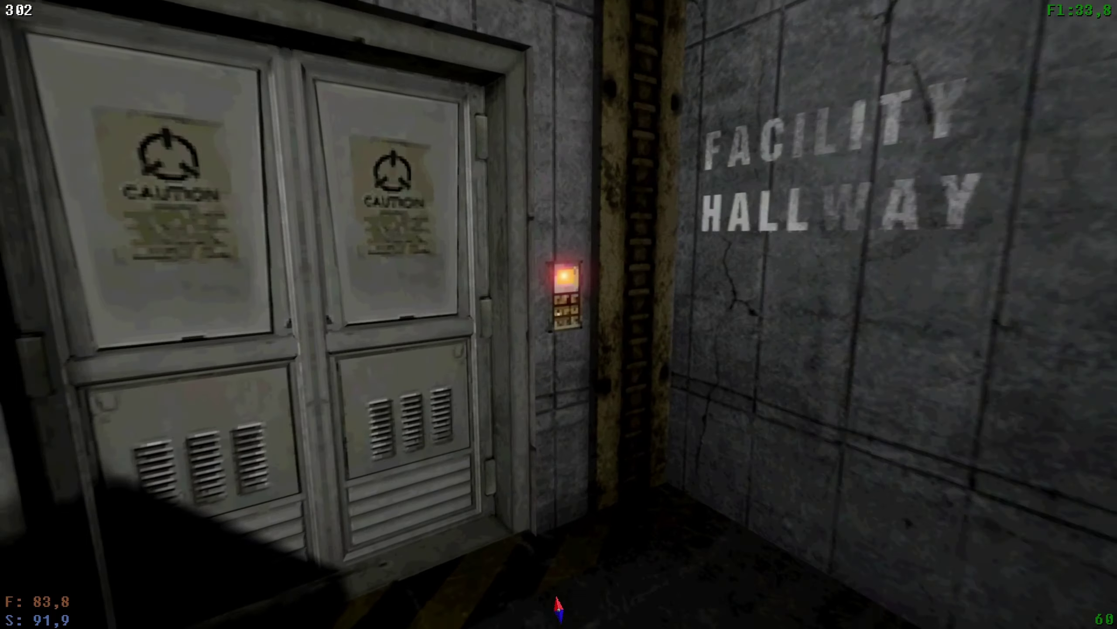
key("e")
Step: Unlock the Facility Hallway door with 1111 and walk out onto the rooftop
key("Return")
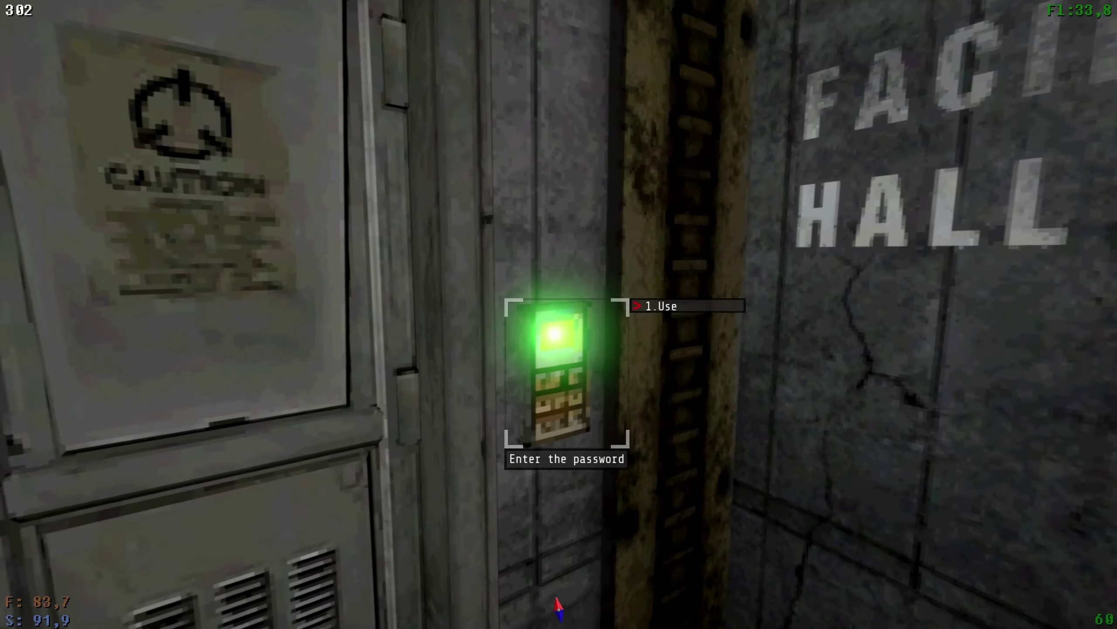
key("w")
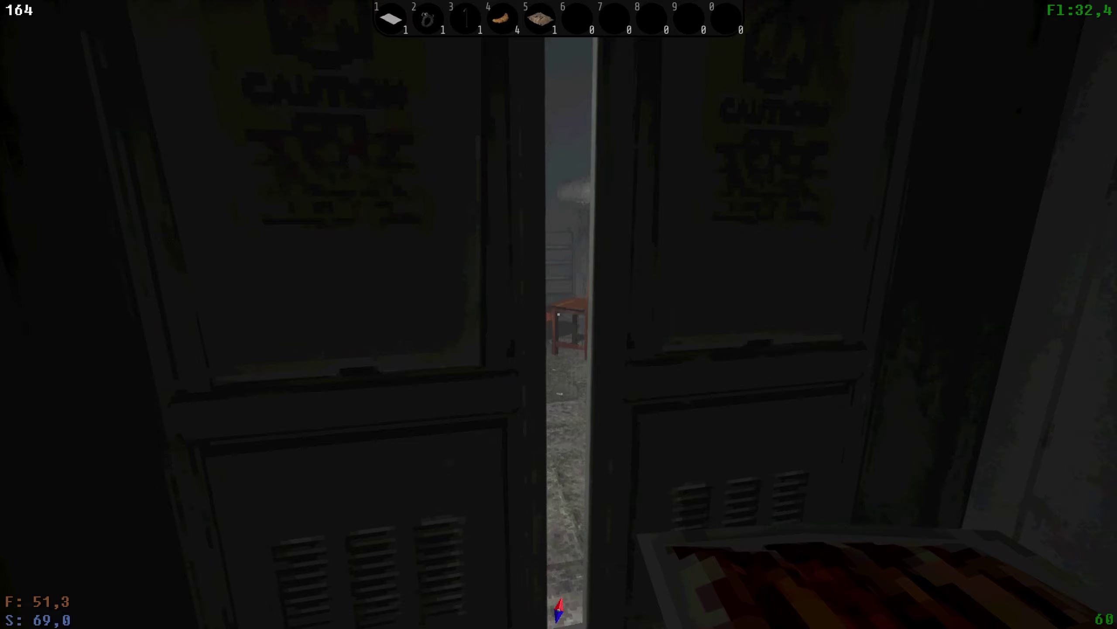
key("w")
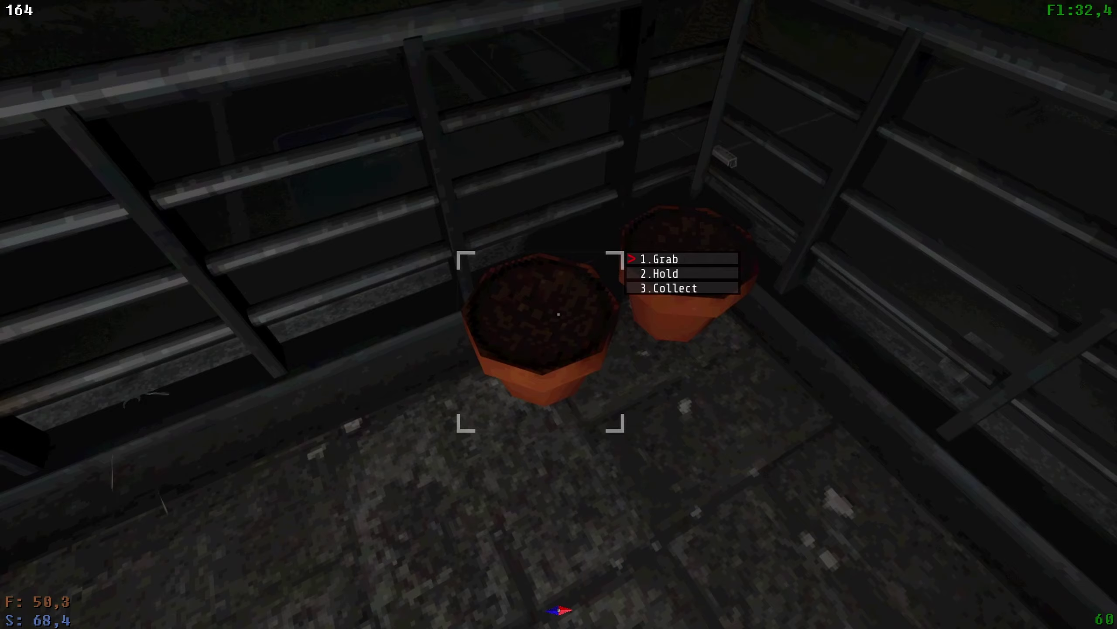
scroll(559, 315, "down", 2)
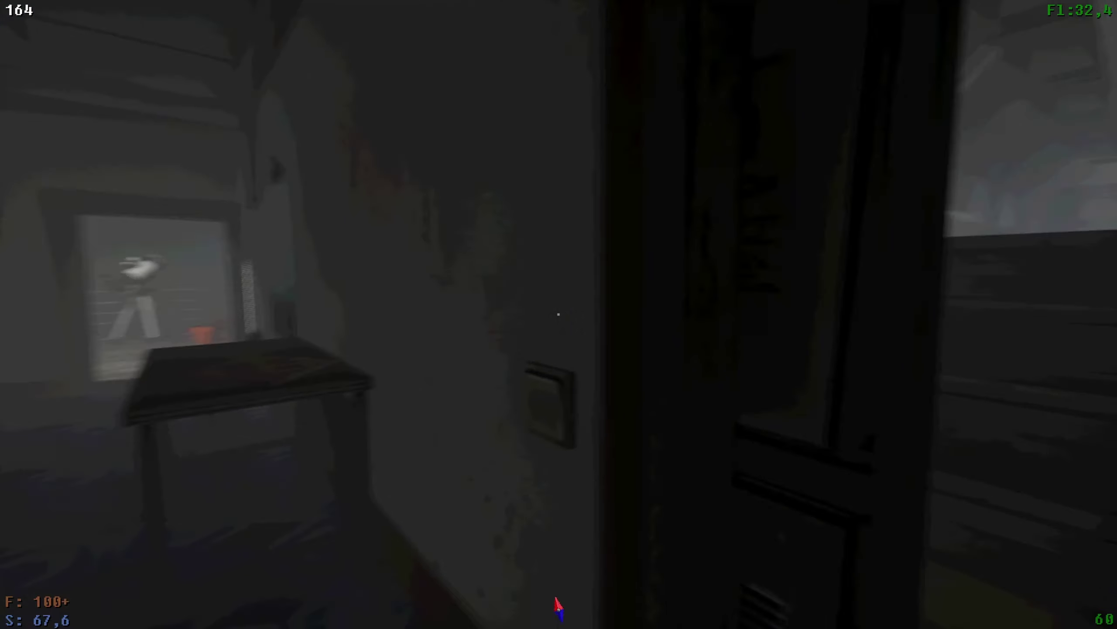
Step: Cross the dark room and sleep in the bed
key("w")
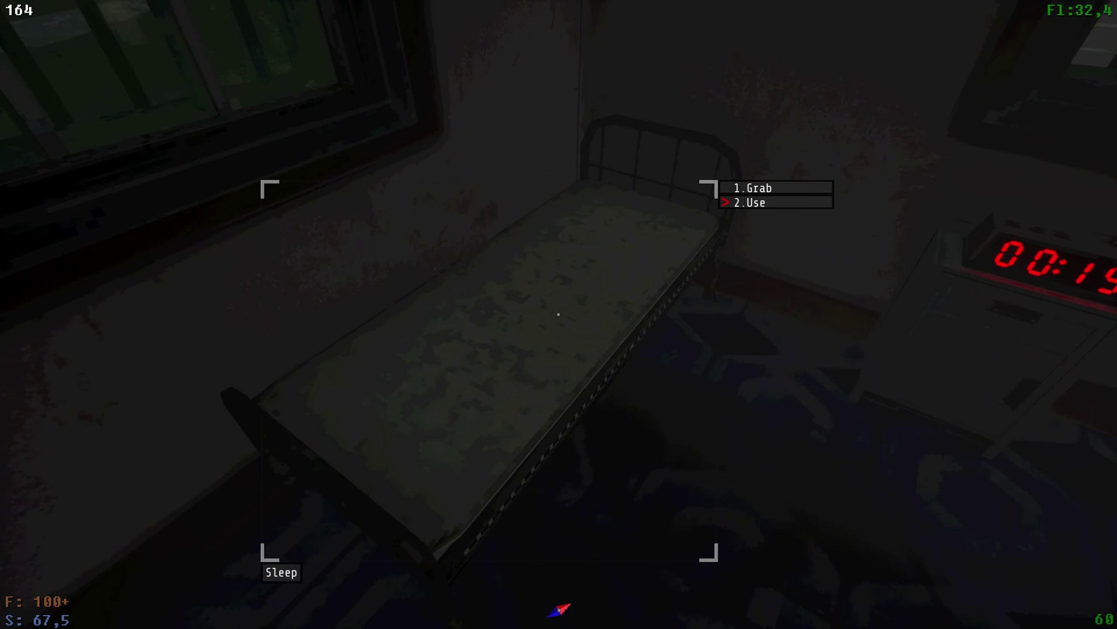
key("2")
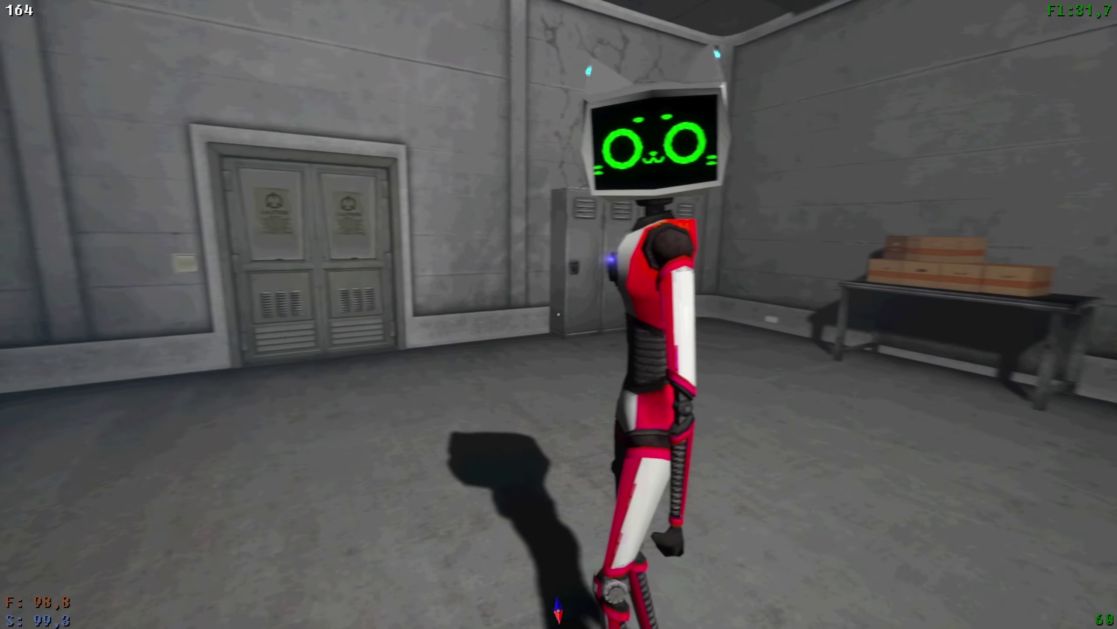
Step: Lead the robot through the break room and keypad doors into the corridor
key("e")
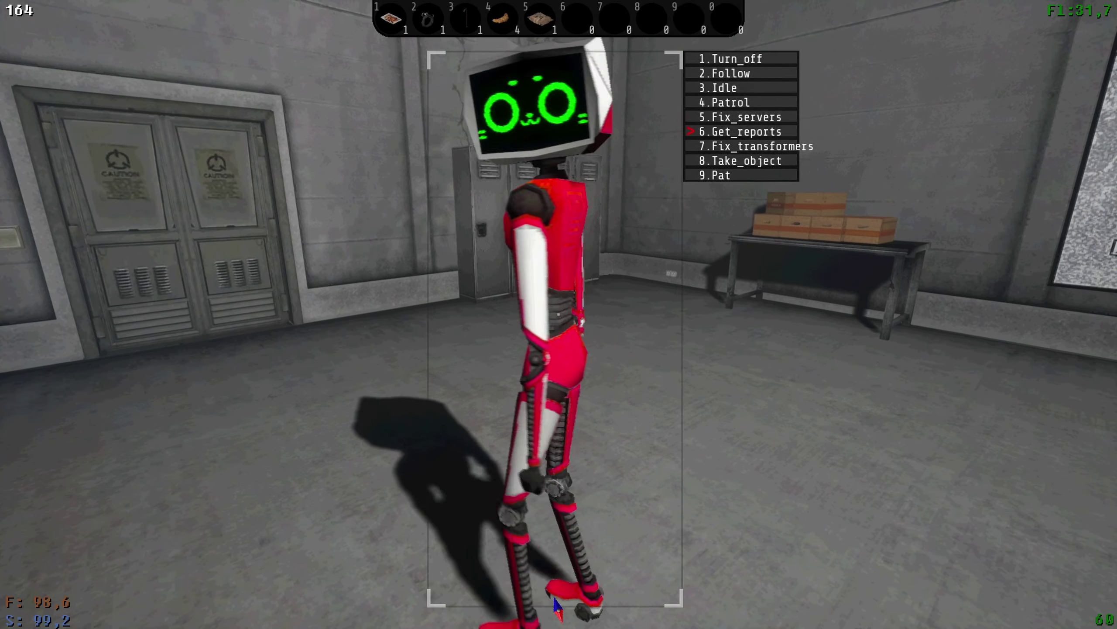
key("w")
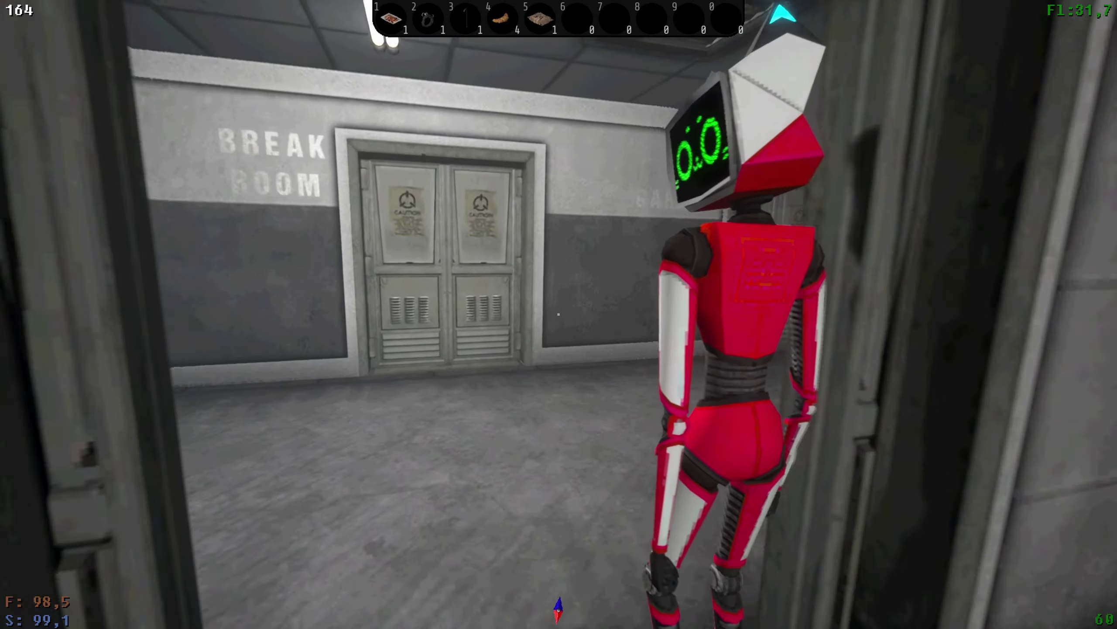
key("w")
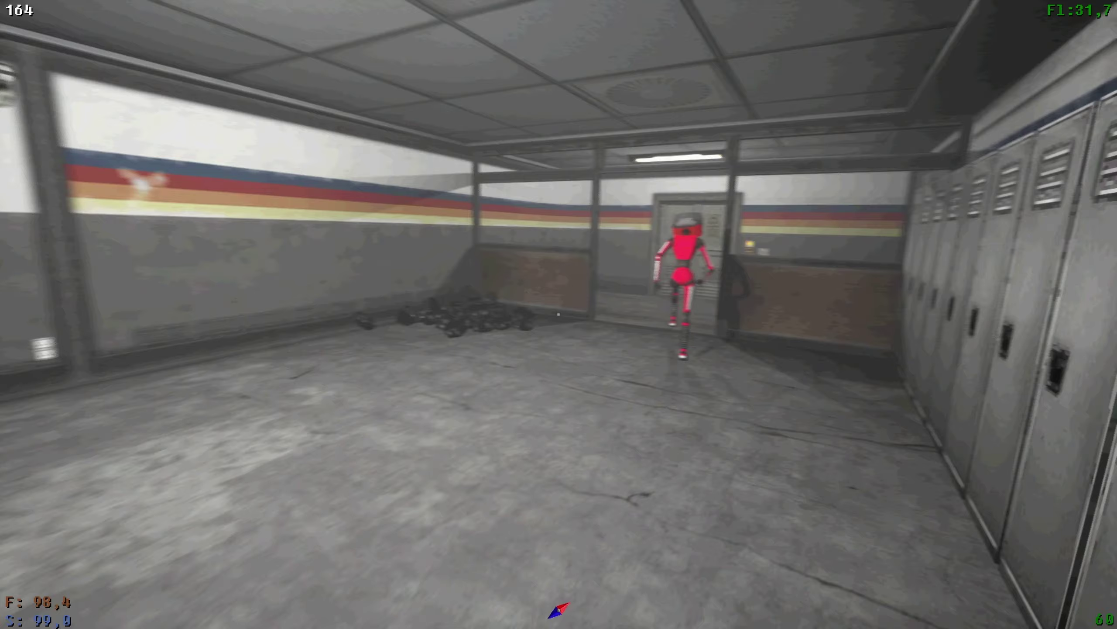
key("e")
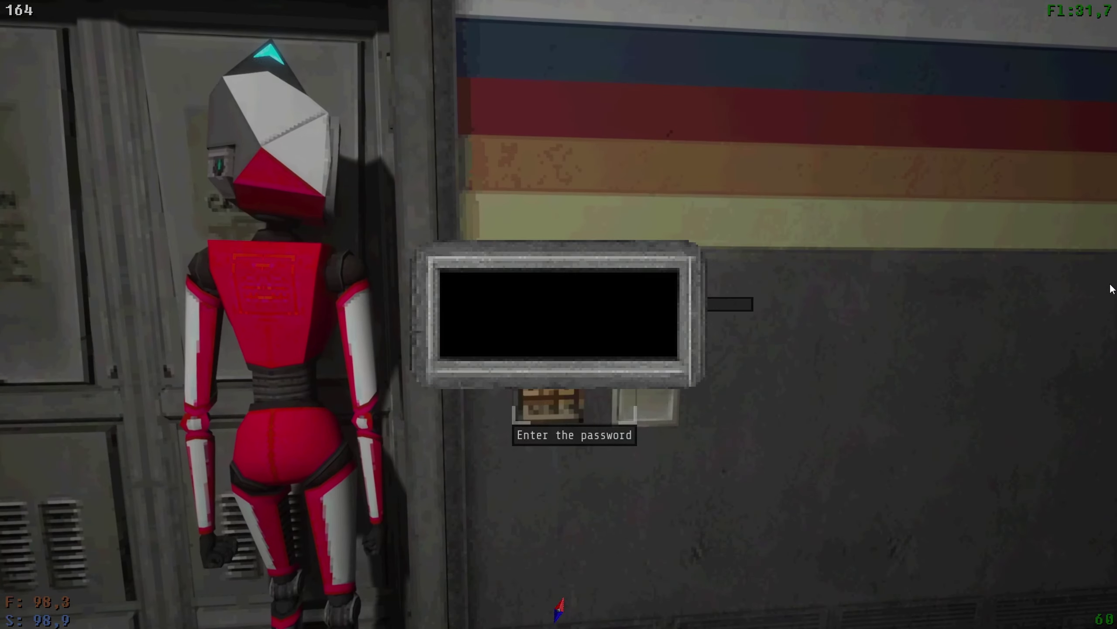
key("Escape")
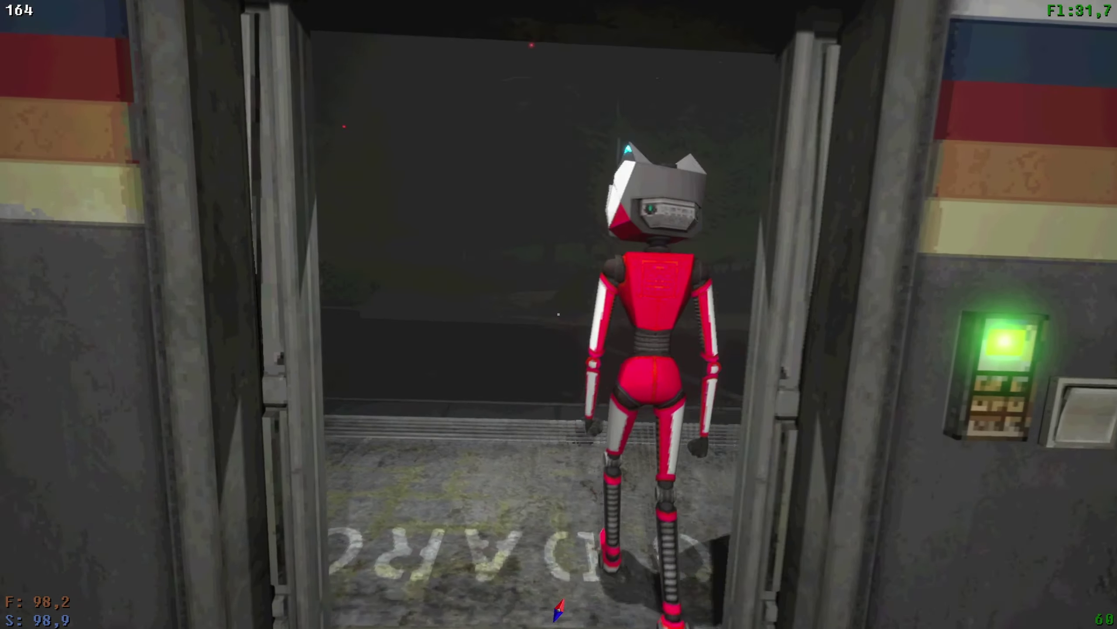
key("e")
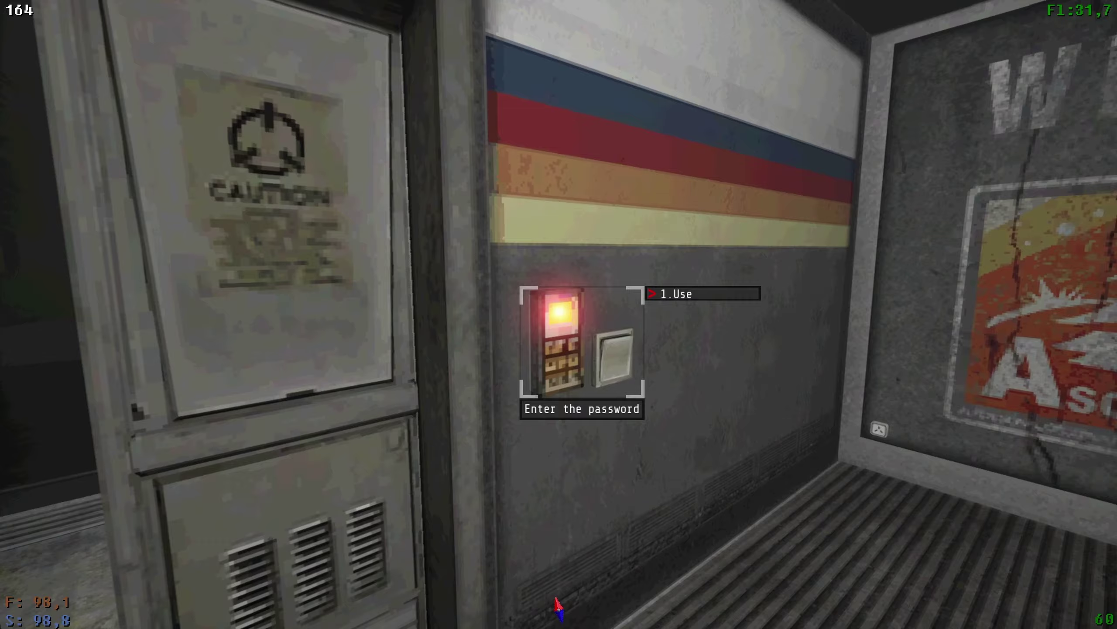
key("w")
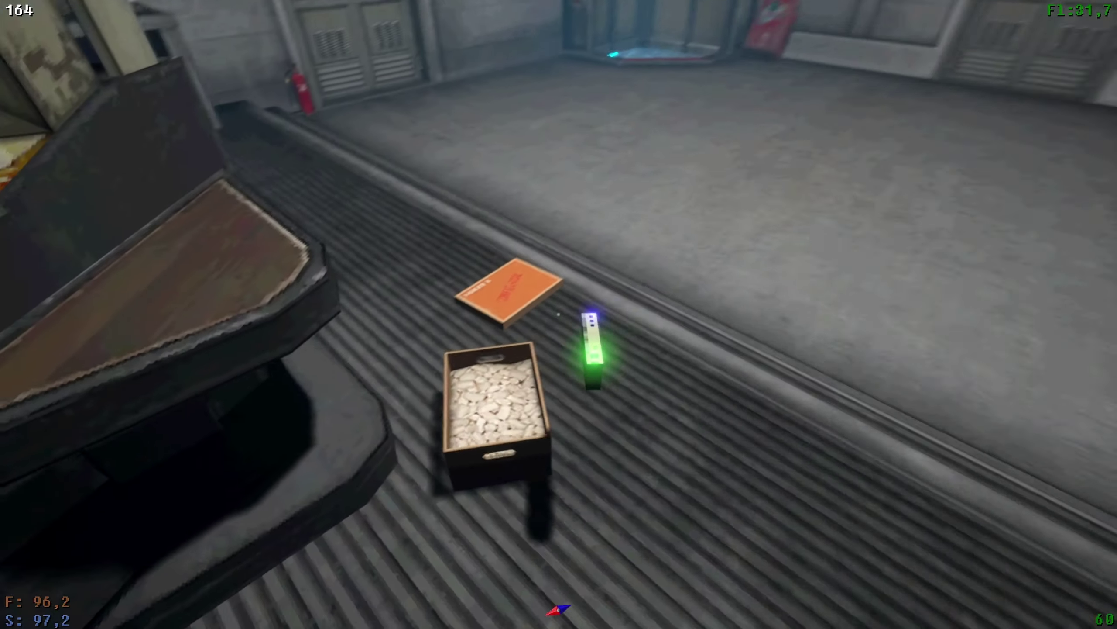
Step: Pick up the glowing drive and drop it into the floor box
key("w")
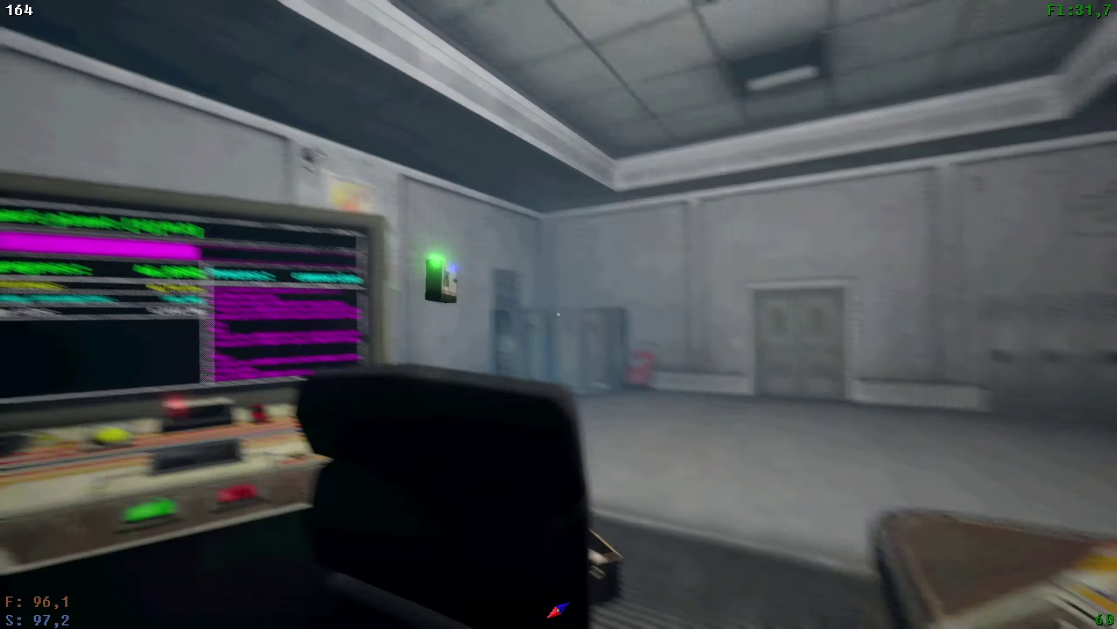
key("w")
left_click_drag(559, 315, 559, 175)
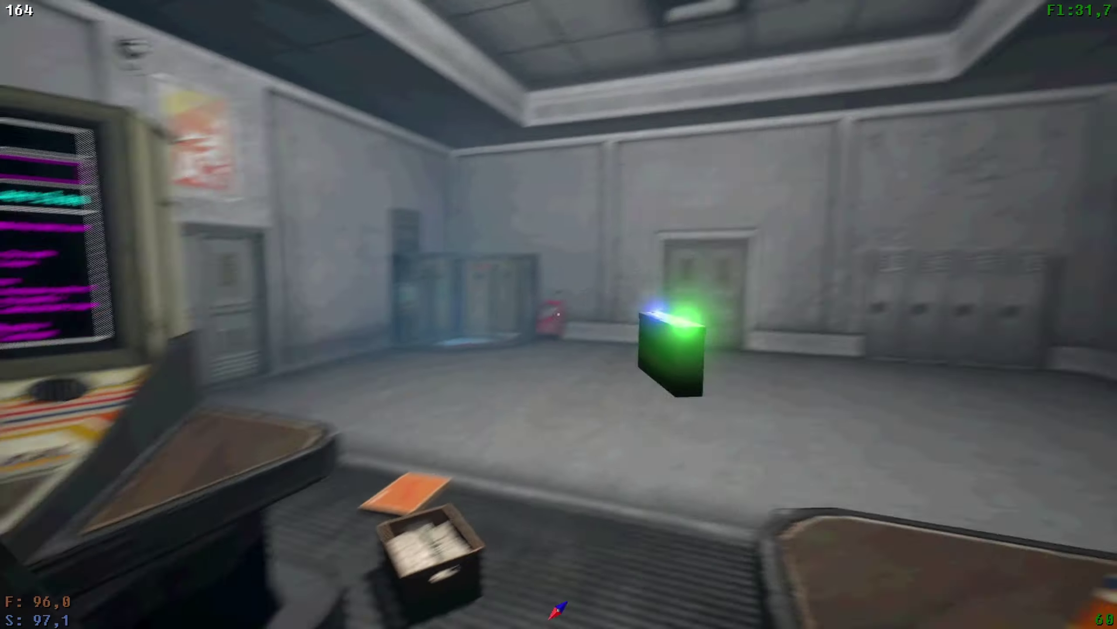
left_click(559, 315)
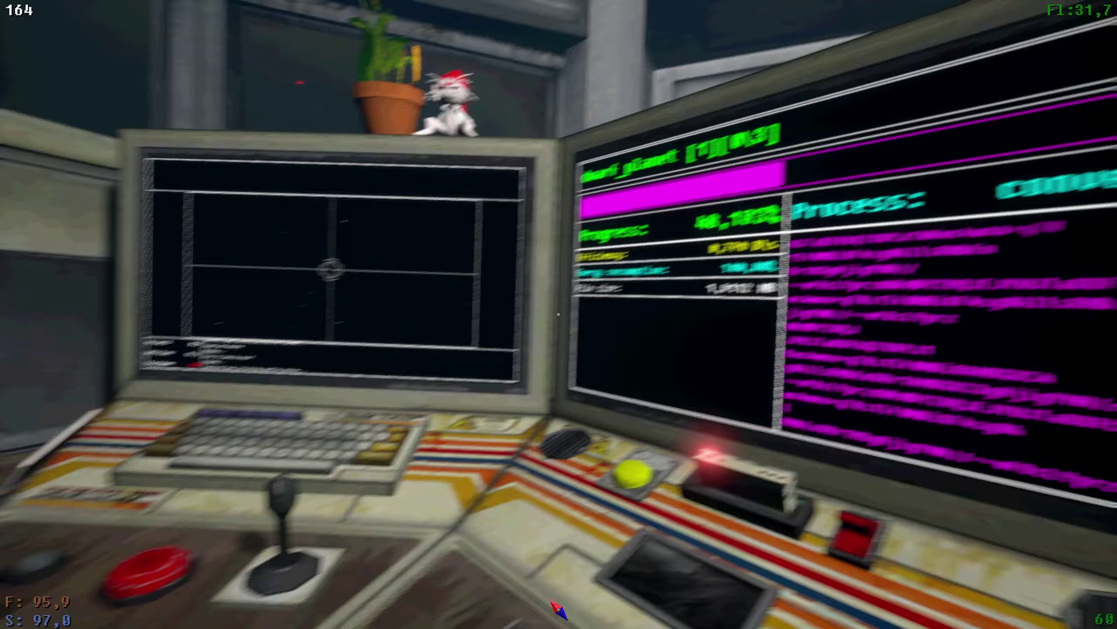
Step: Walk to the signal list console and zoom in on the radar map screen
key("w")
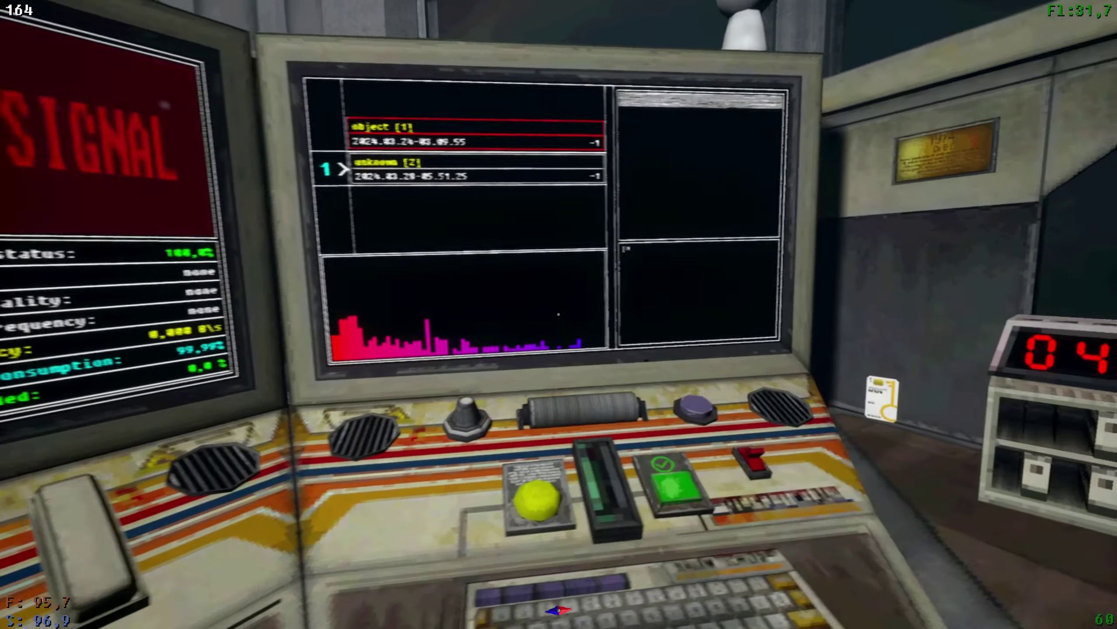
key("w")
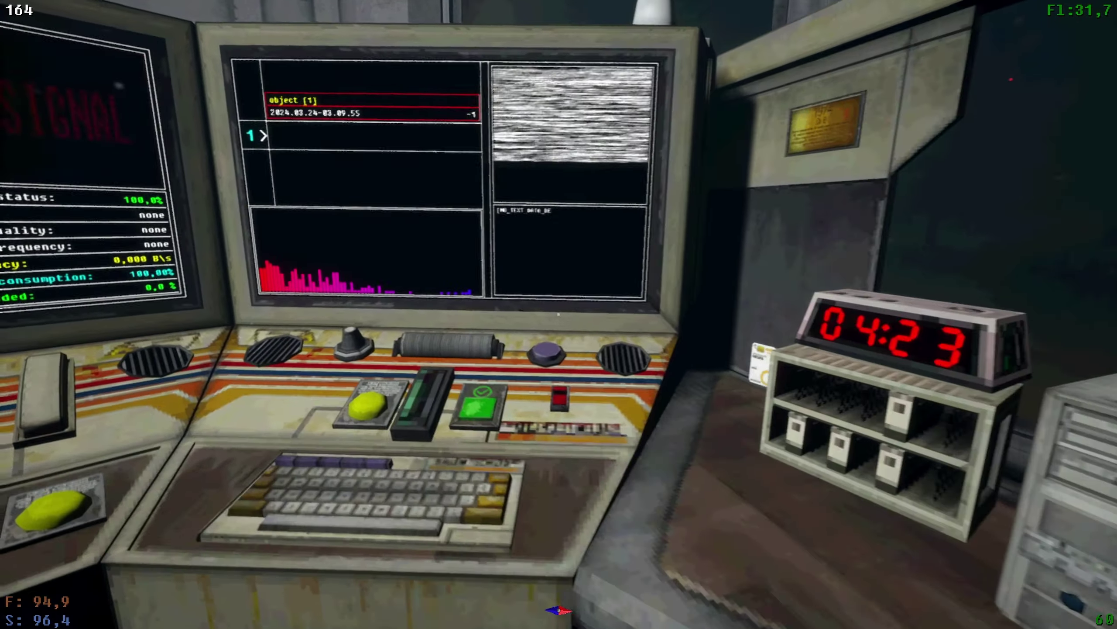
left_click(559, 314)
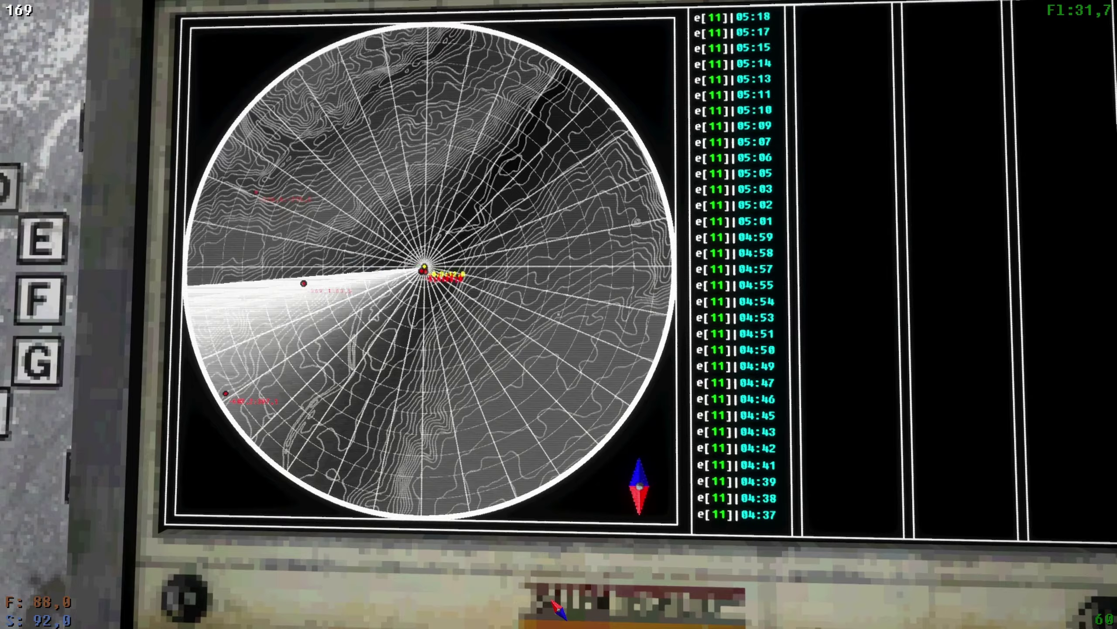
Step: Leave the radar screen, walk onto the night-time porch, and return to the keypad-door hallway
key("Escape")
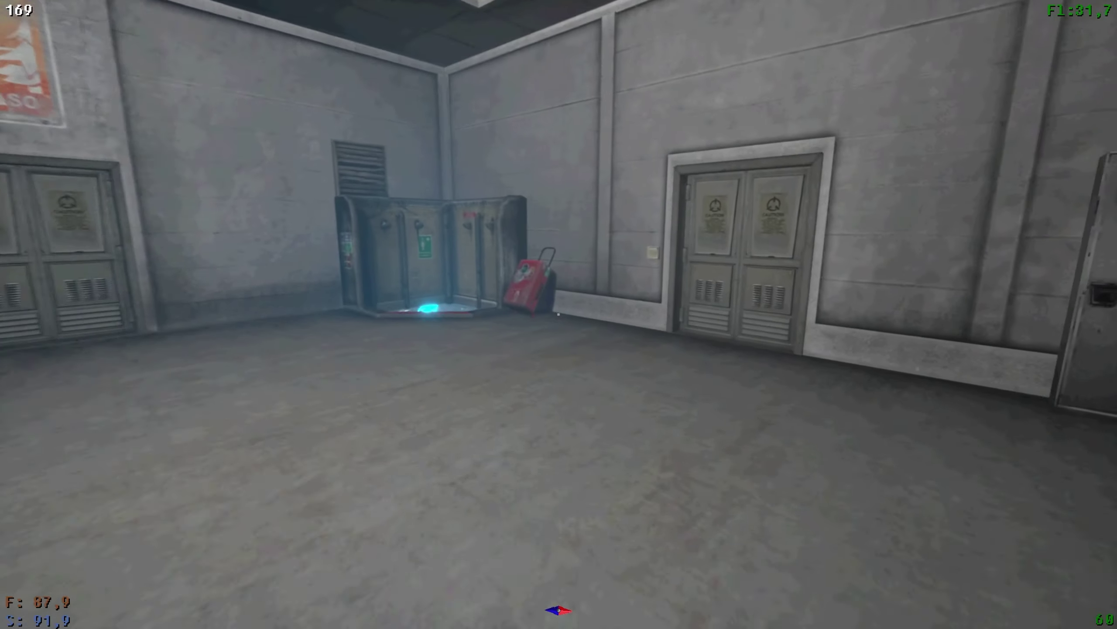
key("w")
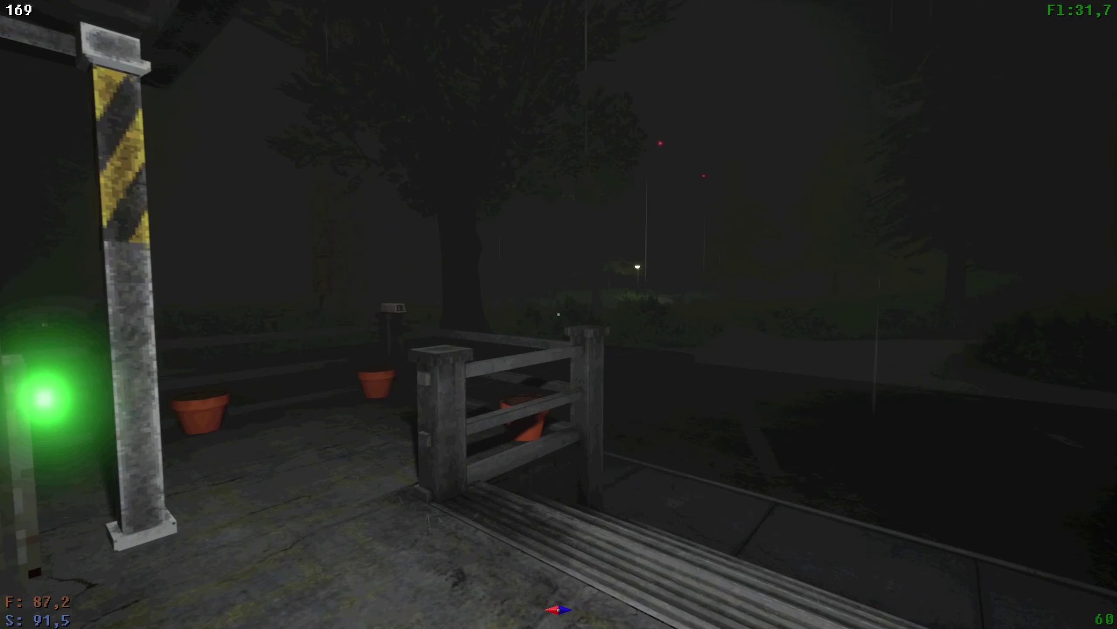
key("w")
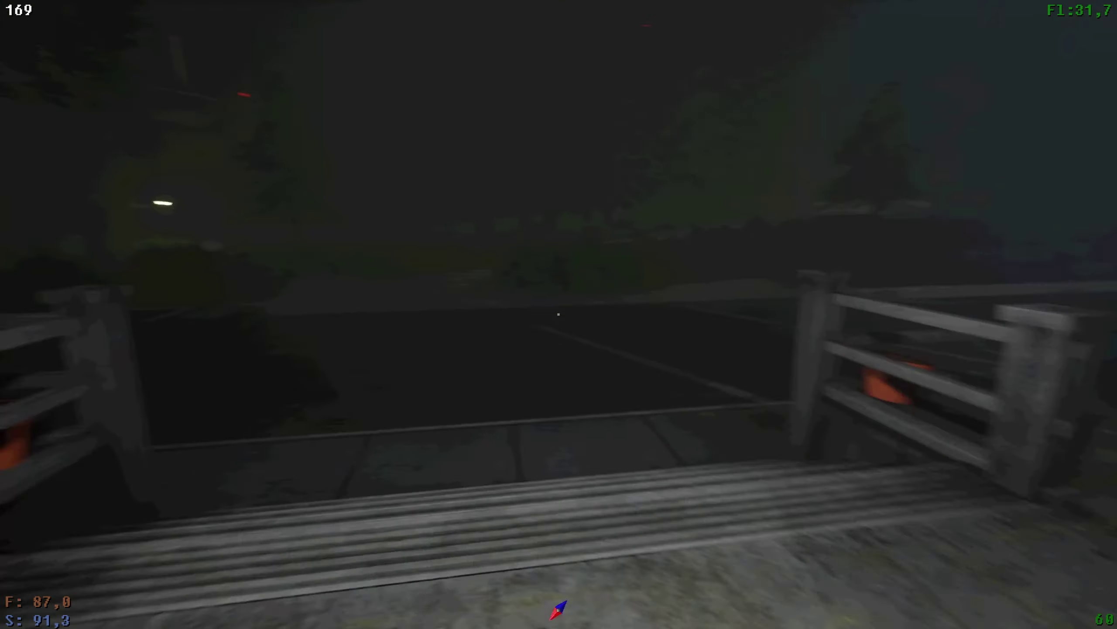
key("w")
key("s")
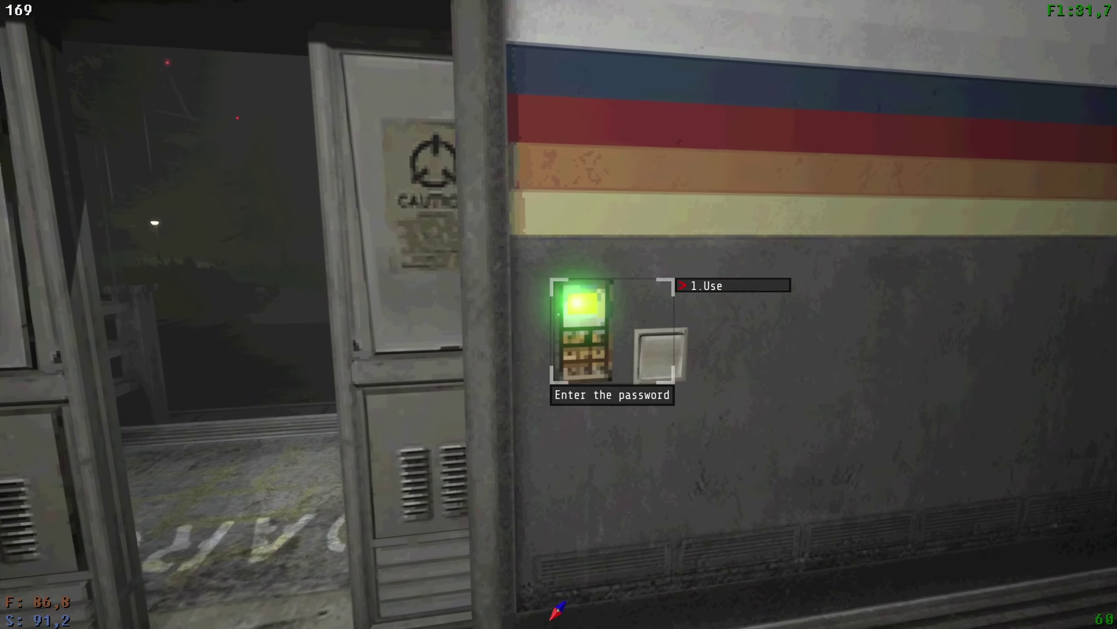
key("w")
key("w")
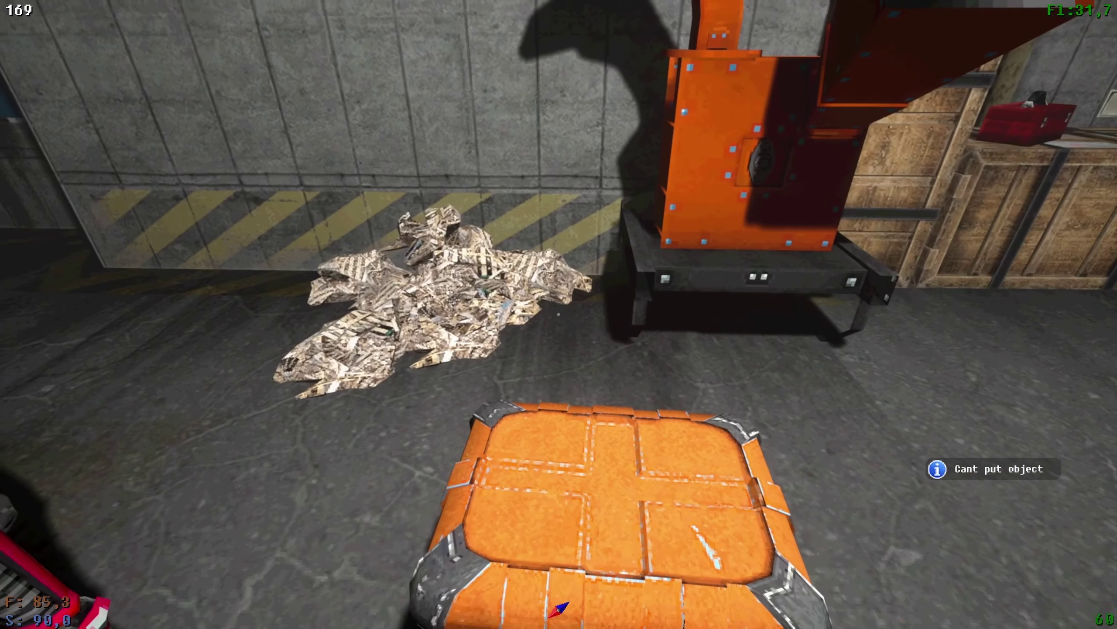
Step: Collect the black garbage bags by the shredded paper pile, then turn toward the robot and drone
key("Tab")
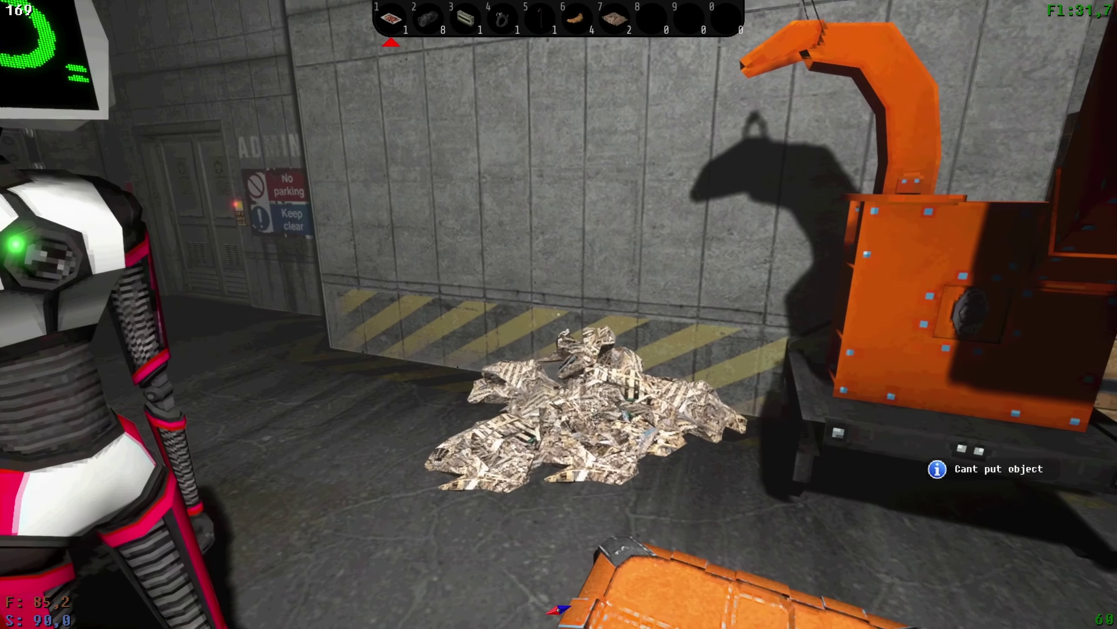
key("w")
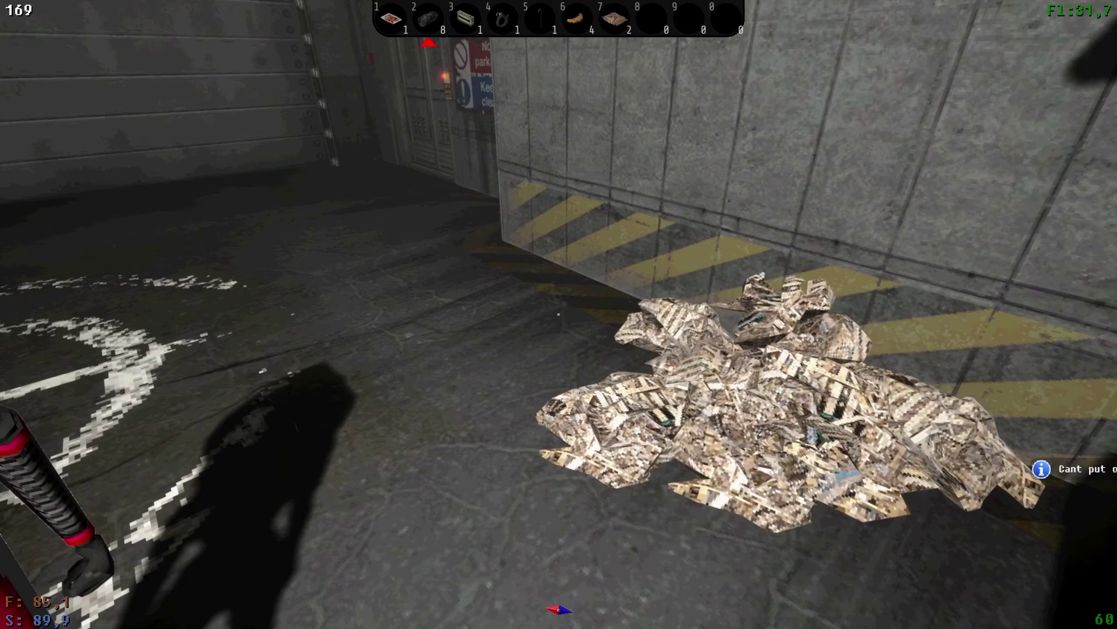
key("w")
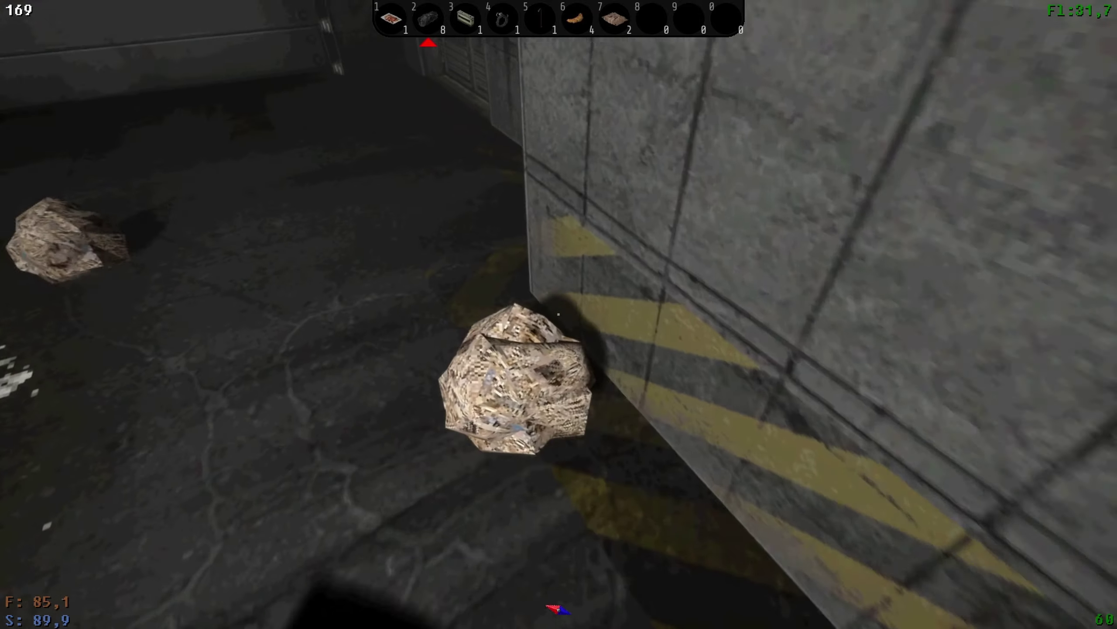
key("w")
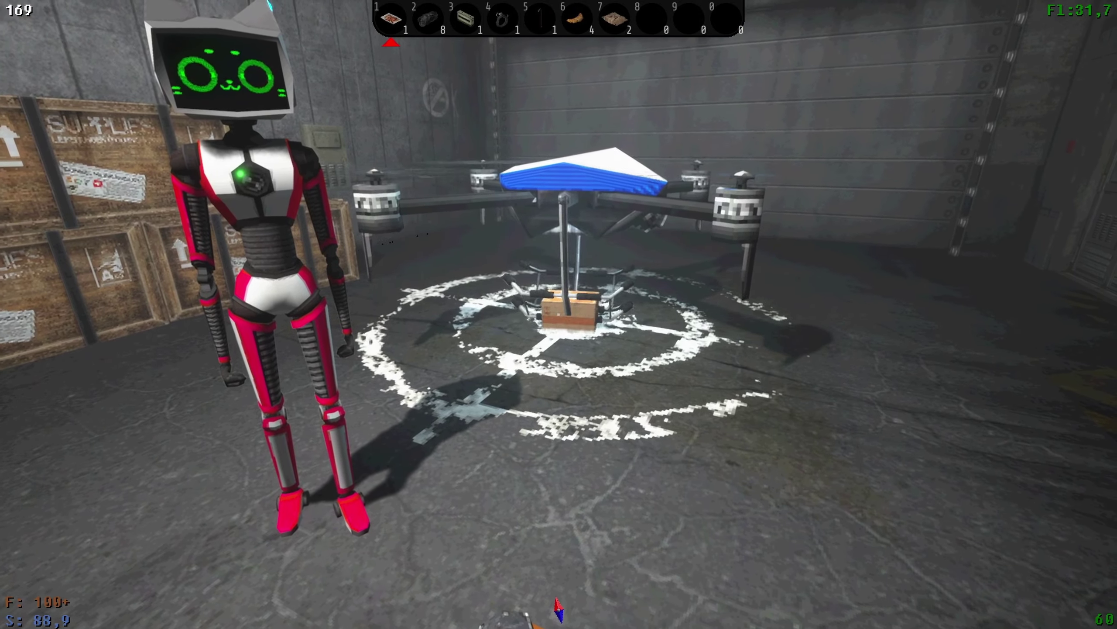
mouse_move(559, 315)
left_mouse_down()
mouse_move(558, 174)
mouse_move(559, 349)
left_mouse_up()
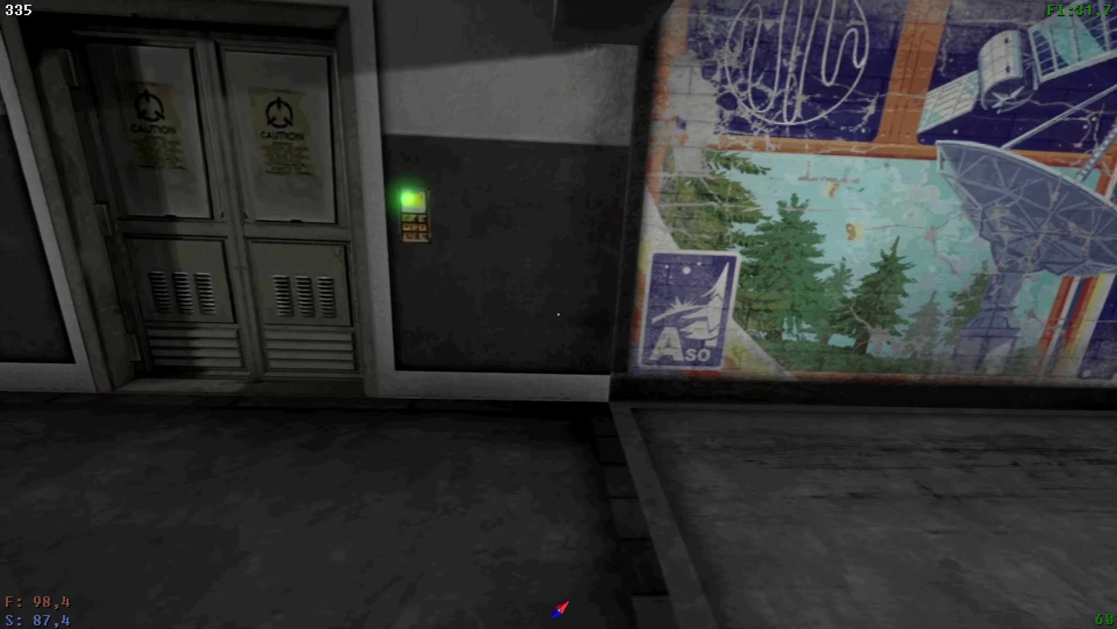
Step: Walk into the server room console platform and bring up the robot's command options
left_click_drag(559, 314, 262, 314)
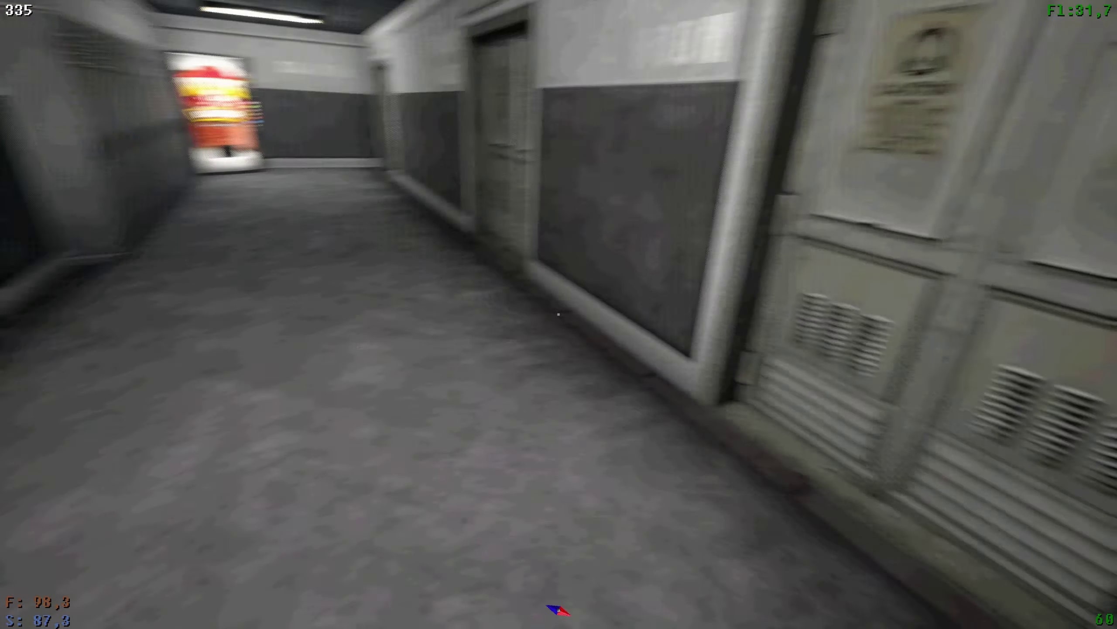
left_click_drag(559, 315, 786, 315)
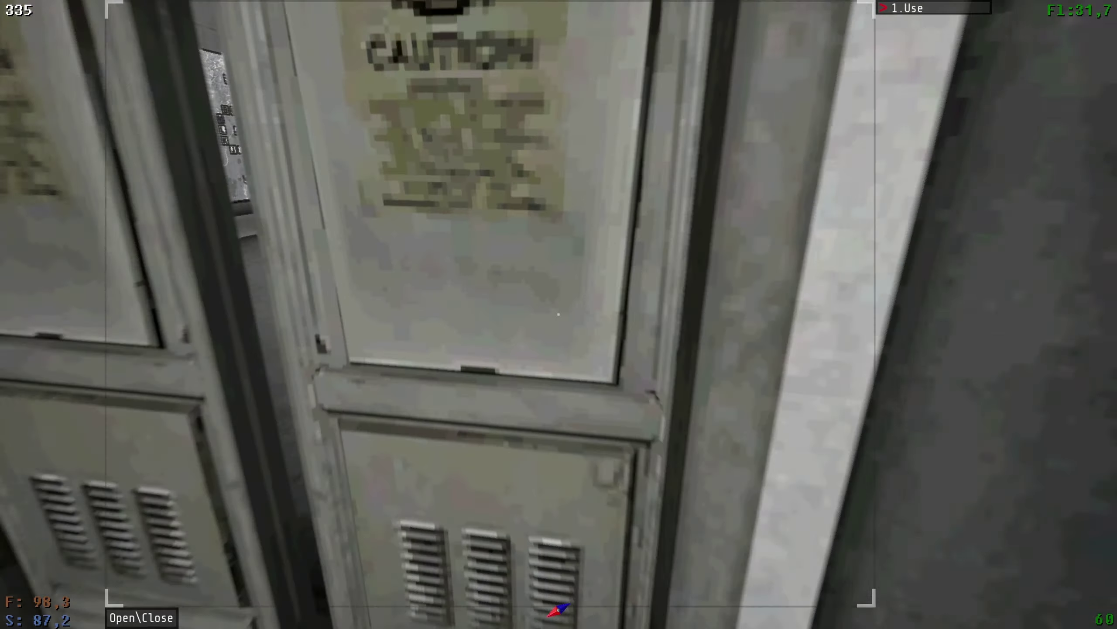
key("w")
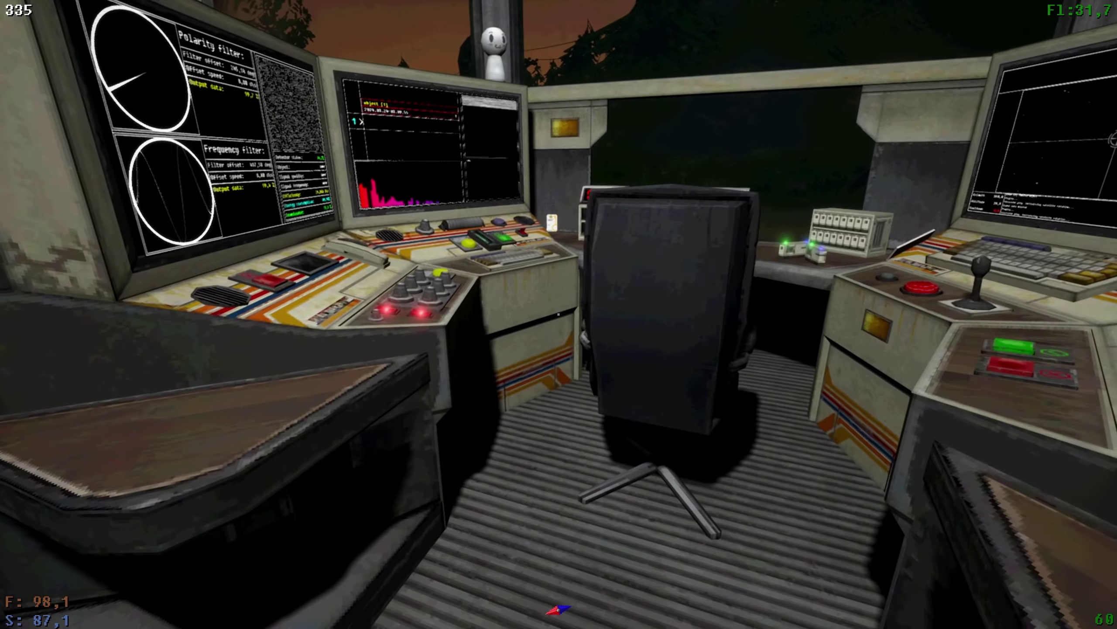
left_click_drag(559, 315, 175, 315)
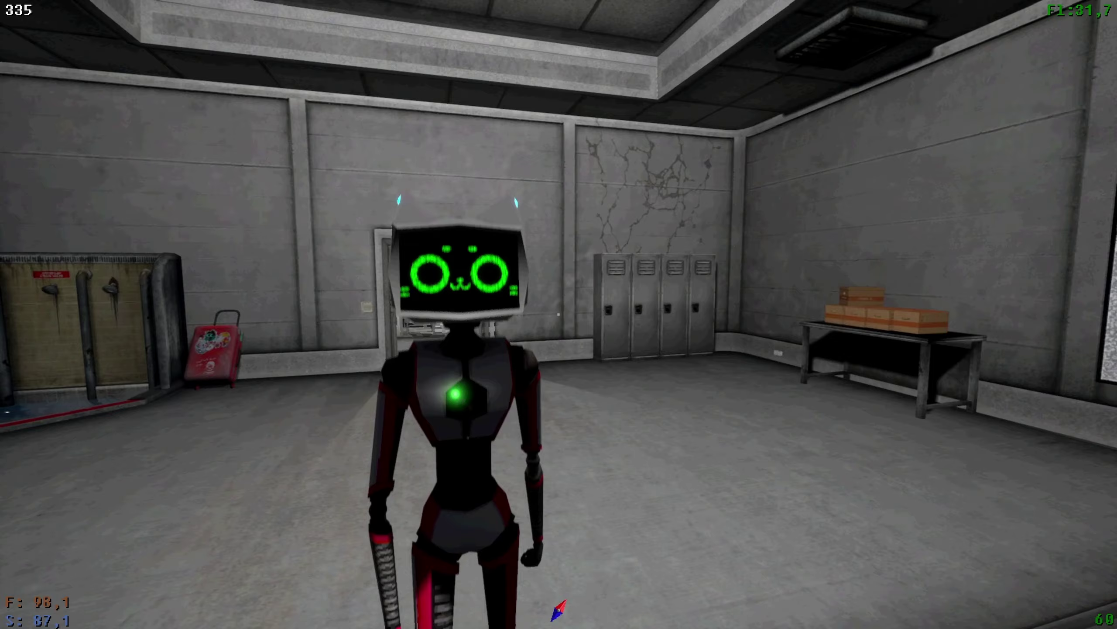
left_click(559, 315)
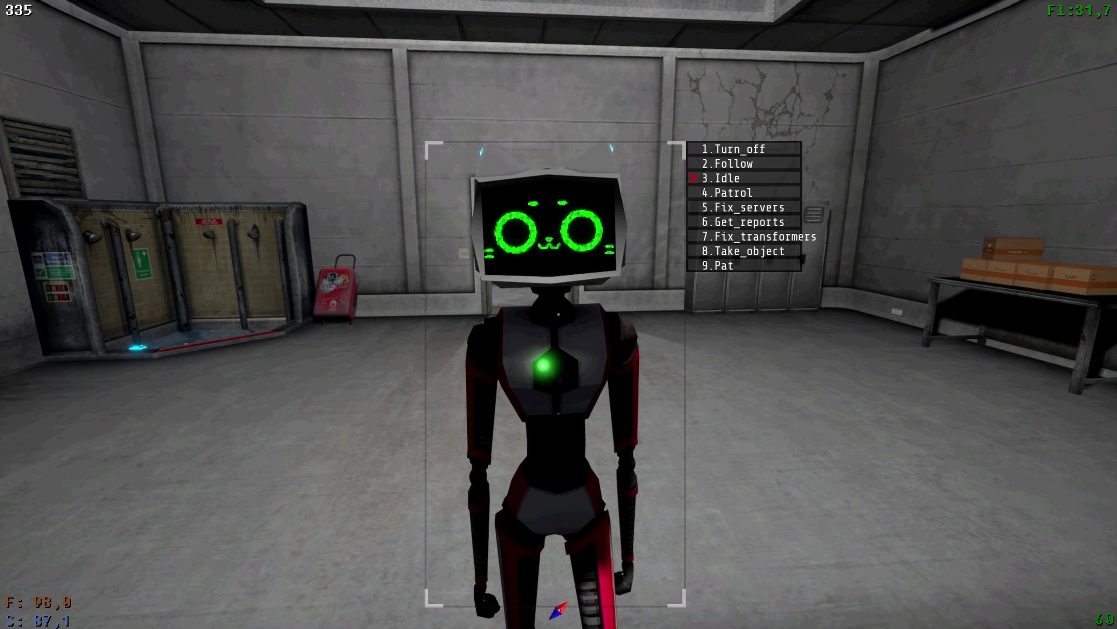
Step: Turn toward the shower stall and view the red suitcase's contents
left_click_drag(560, 315, 175, 315)
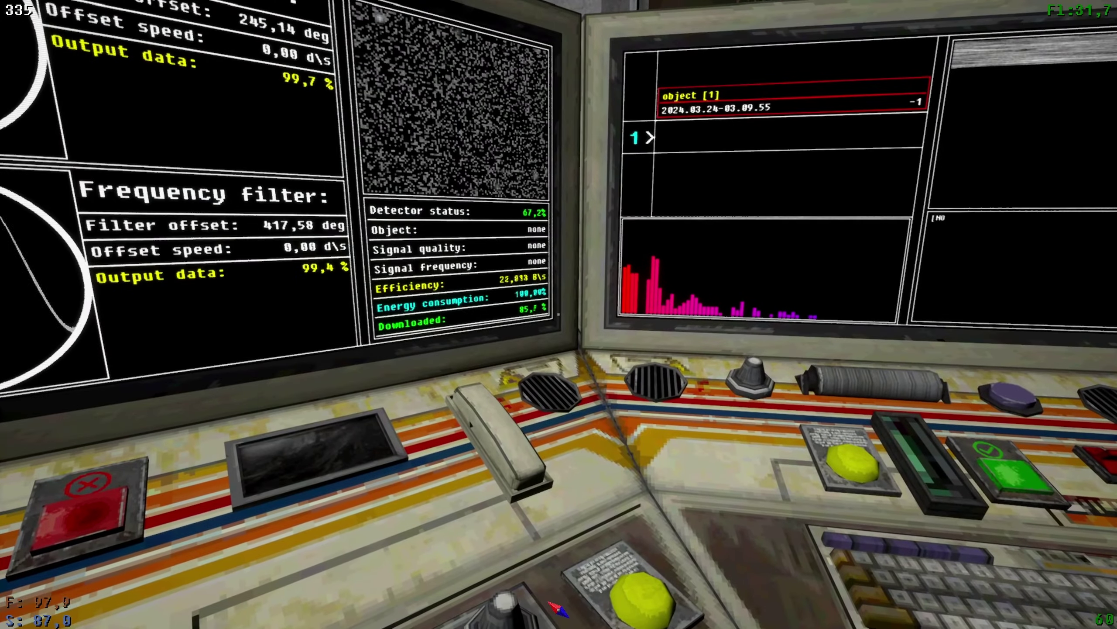
left_click_drag(559, 314, 174, 315)
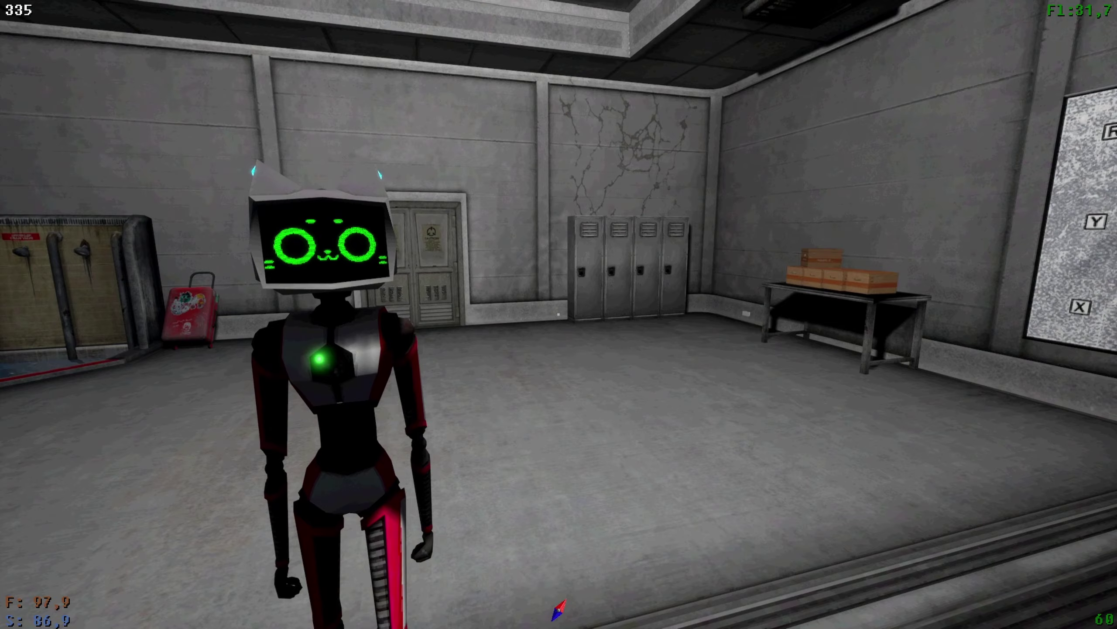
left_click_drag(559, 314, 218, 315)
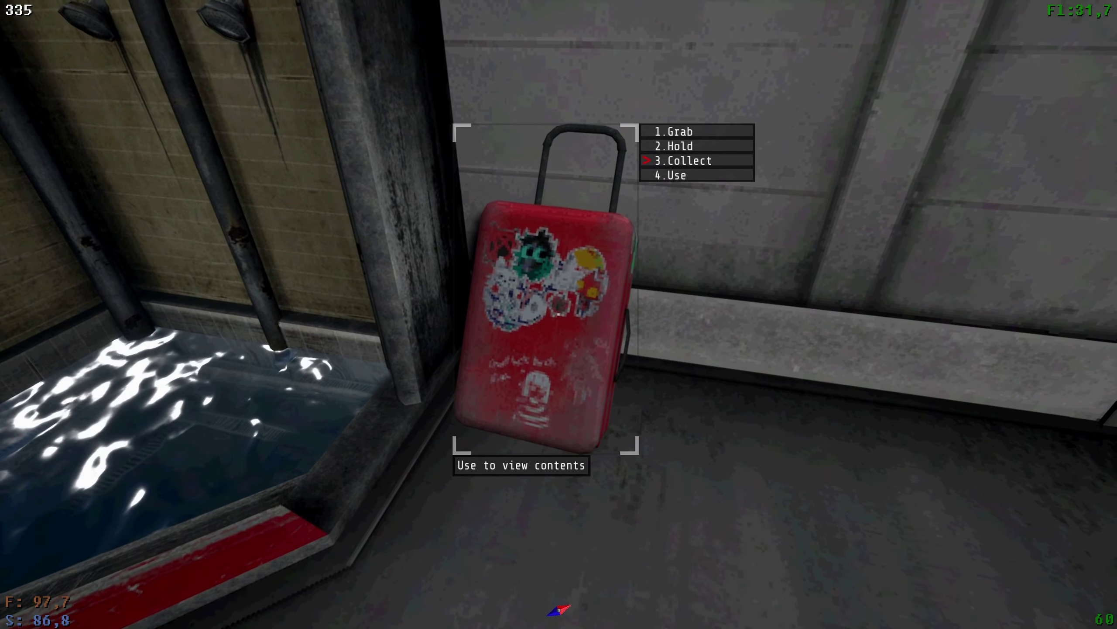
key("4")
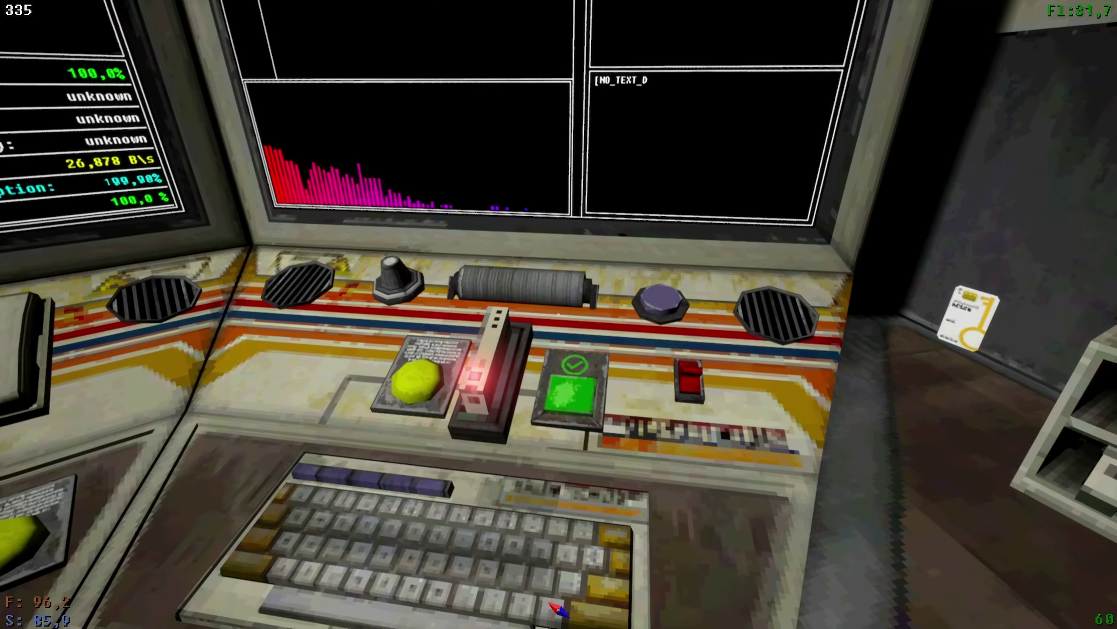
Step: List the saved signals and activate the inserted drive
key("1")
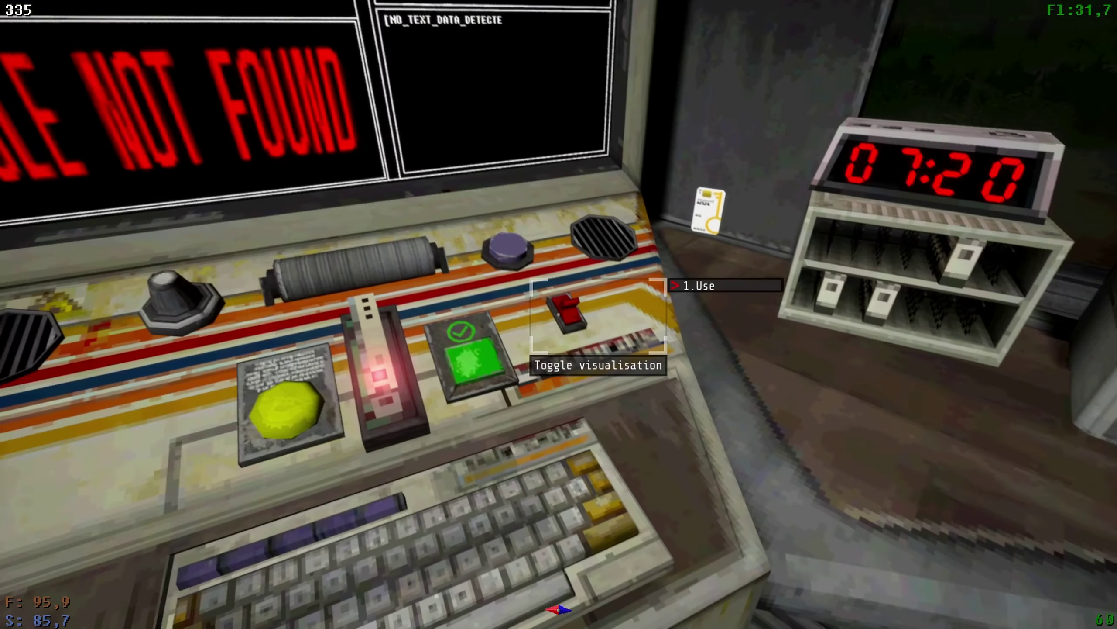
key("1")
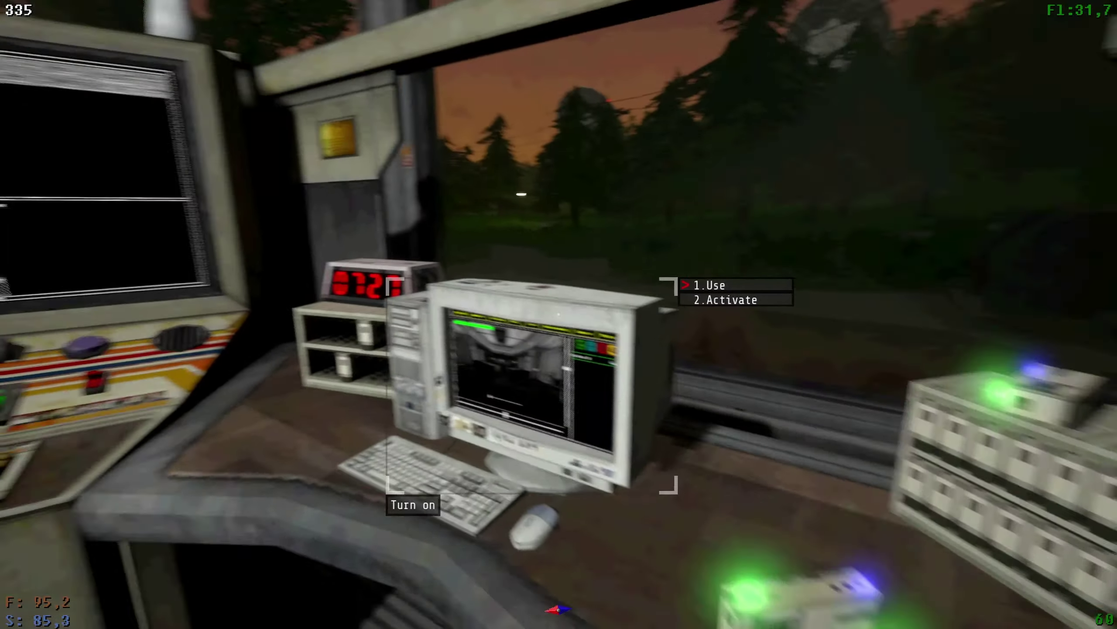
Step: On the base computer, view the Upgrades page, then switch to the Modules page
key("e")
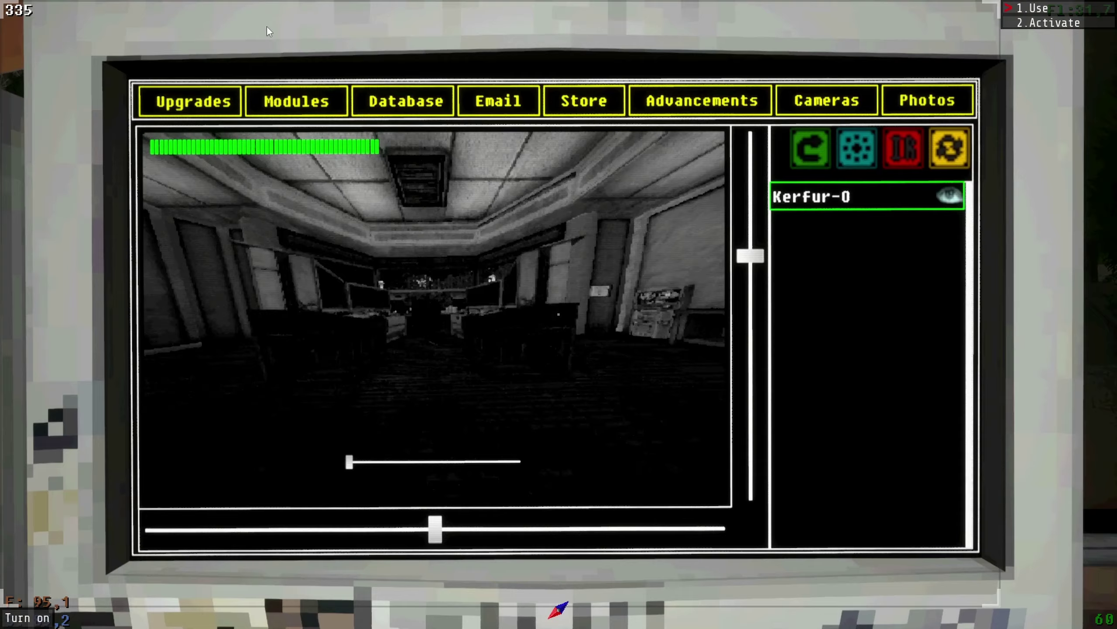
left_click(181, 85)
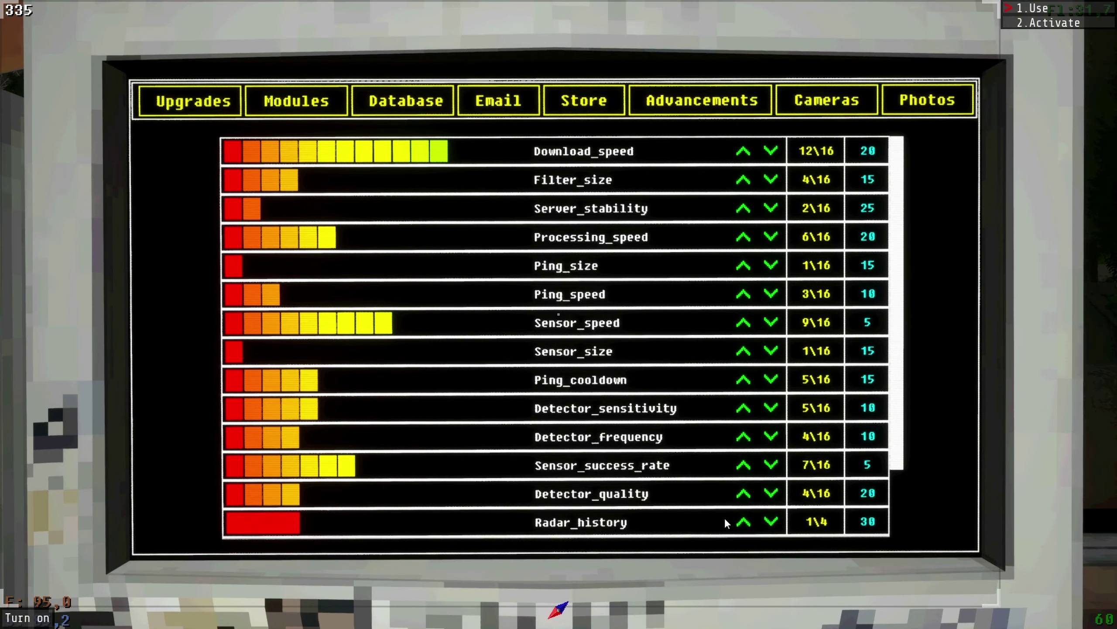
scroll(725, 523, "down", 3)
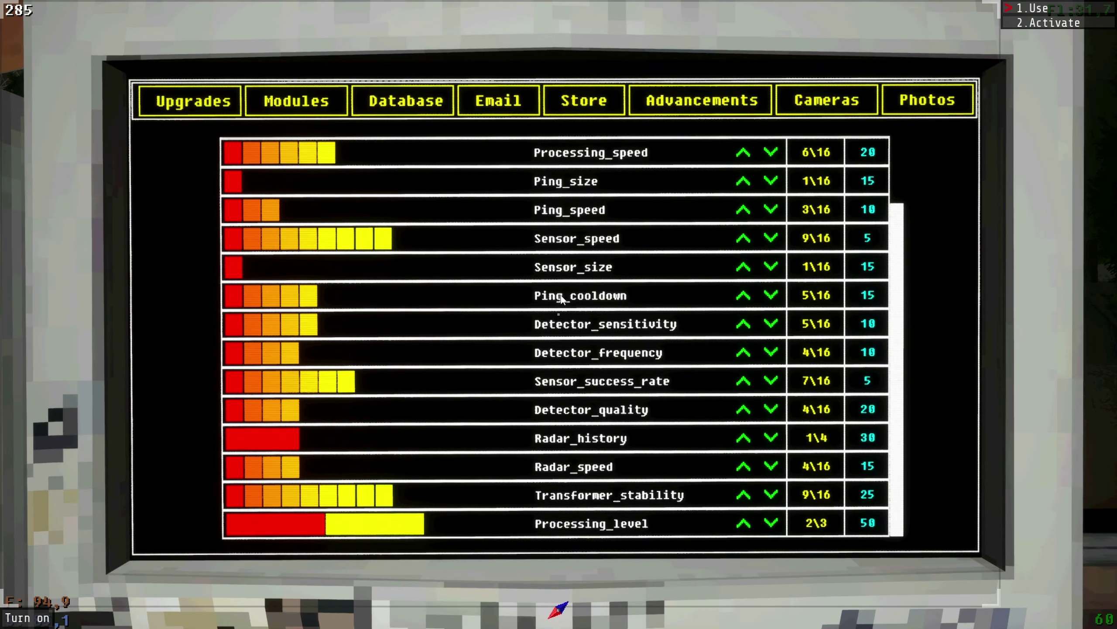
left_click(297, 101)
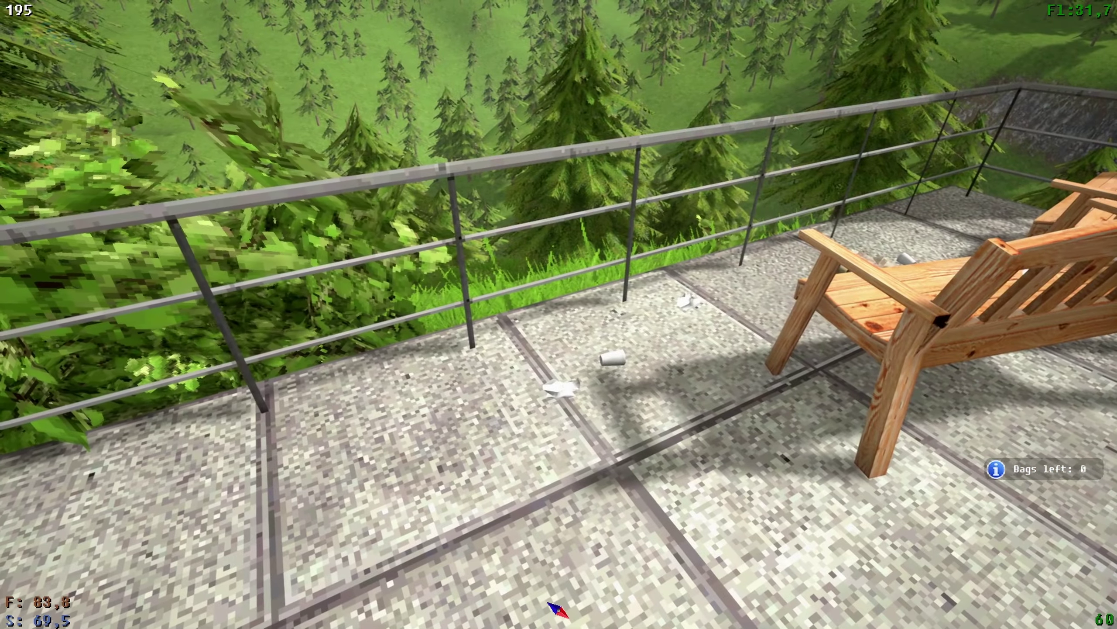
Step: Store the 57 collected items in the orange crate, close its contents, and lift the crate
key("4")
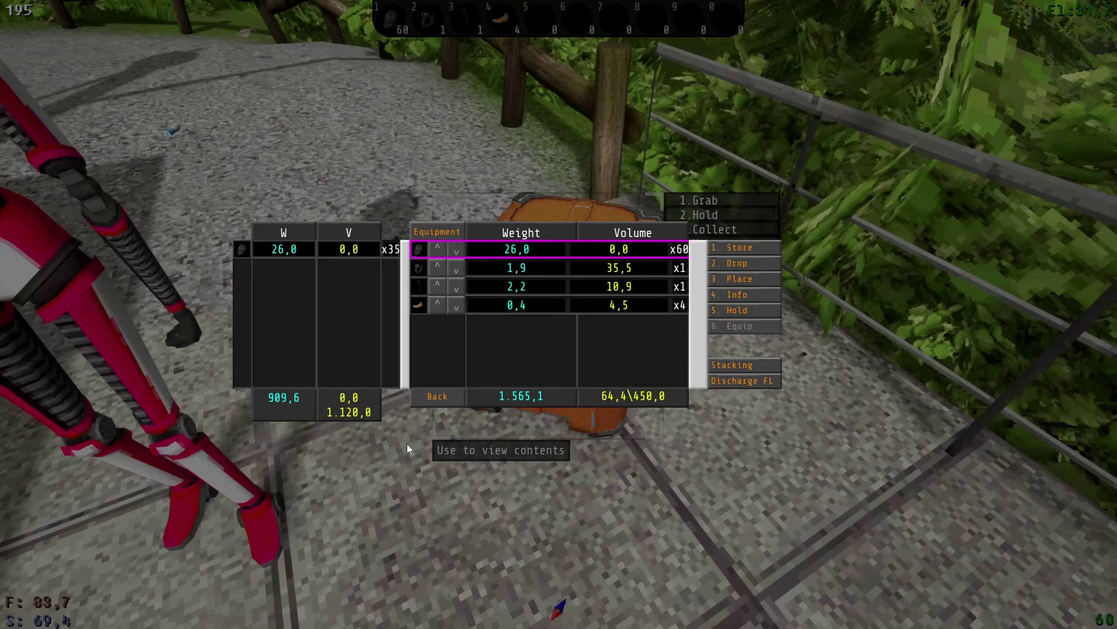
left_click(750, 248)
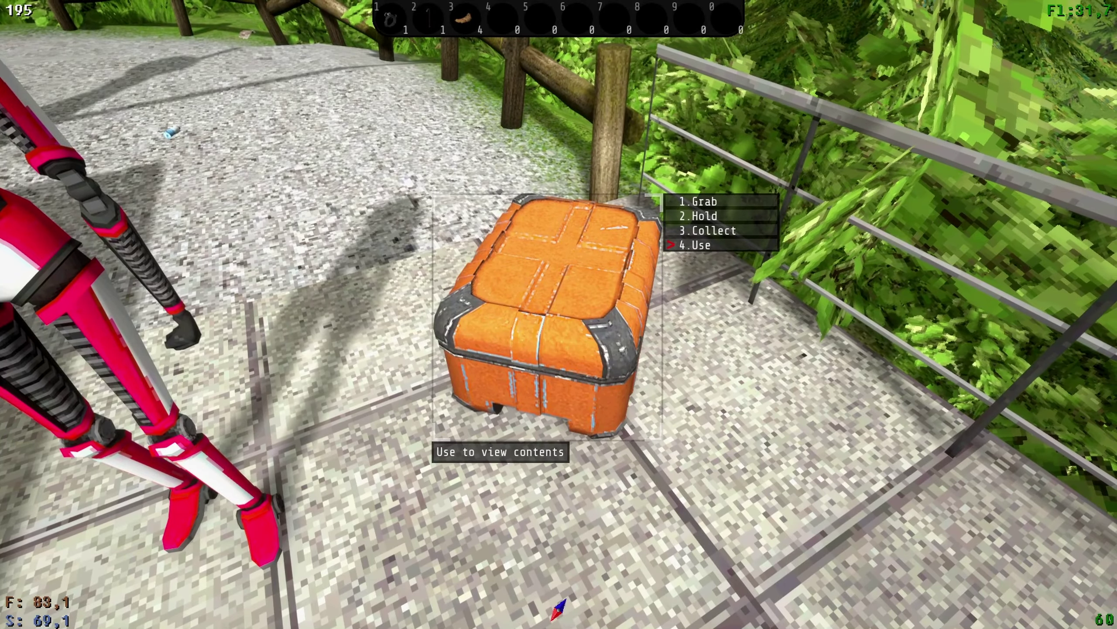
key("4")
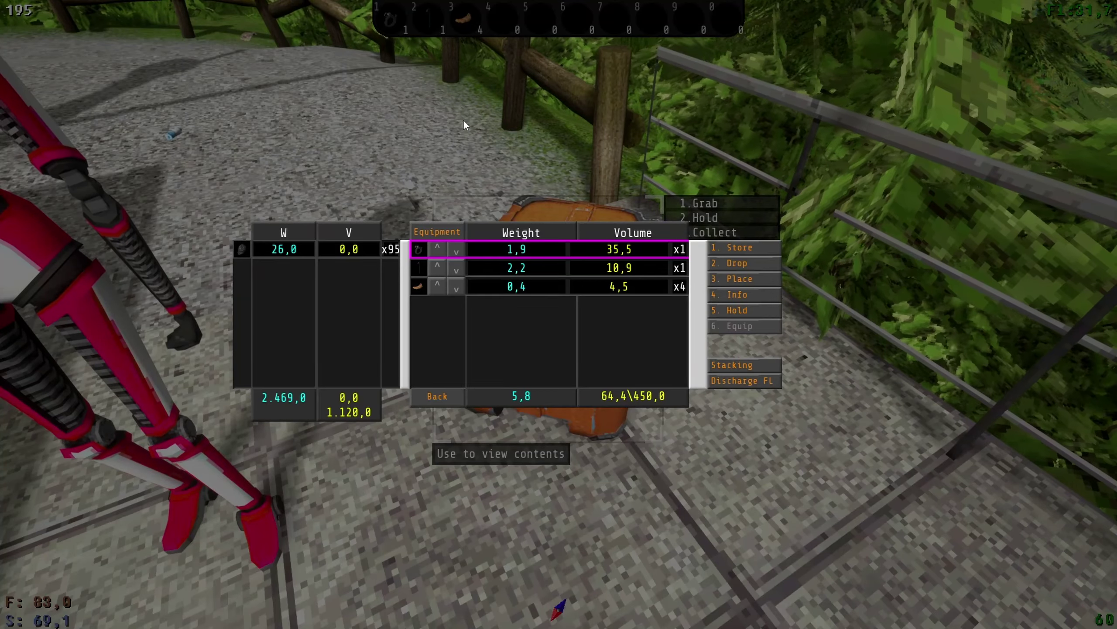
key("Escape")
key("1")
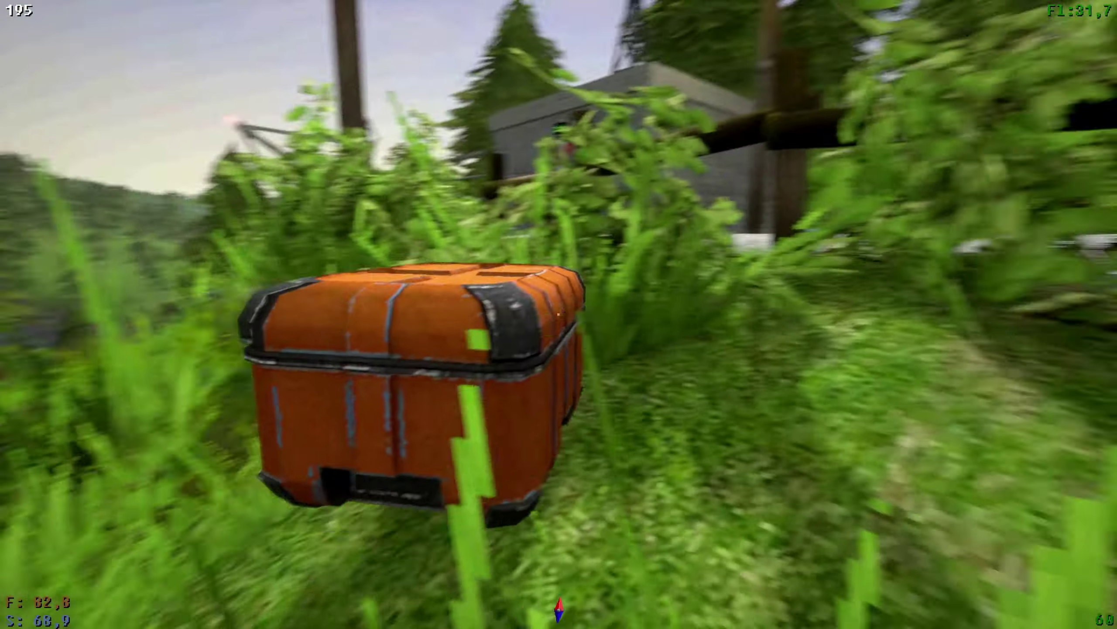
Step: Drop the crate in the bushes, check the robot's commands, then pick the crate back up
left_click(560, 315)
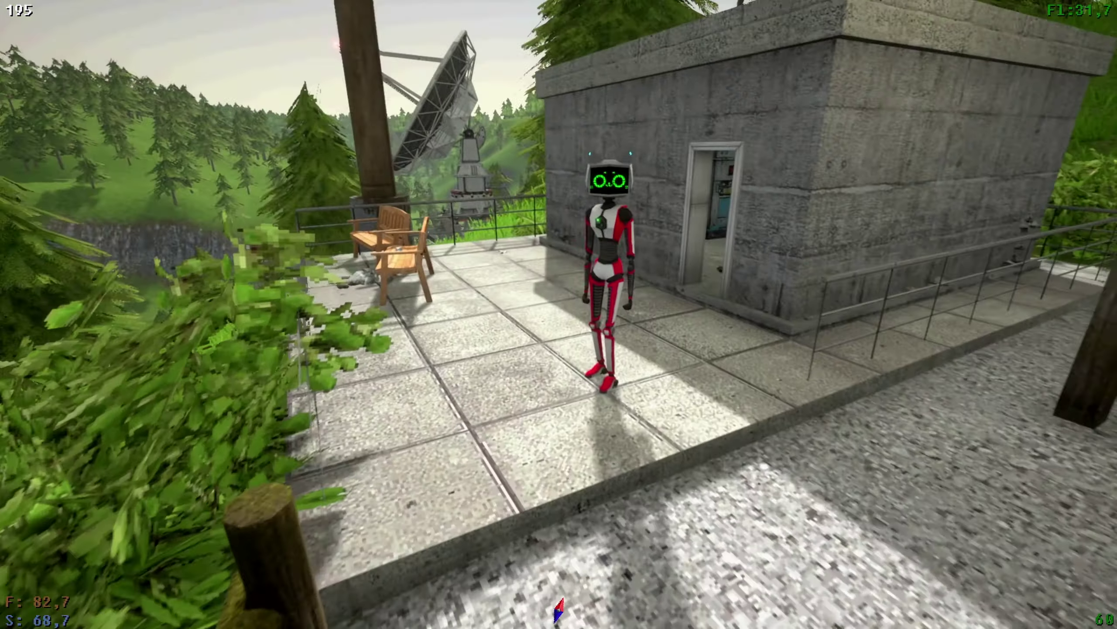
left_click(559, 315)
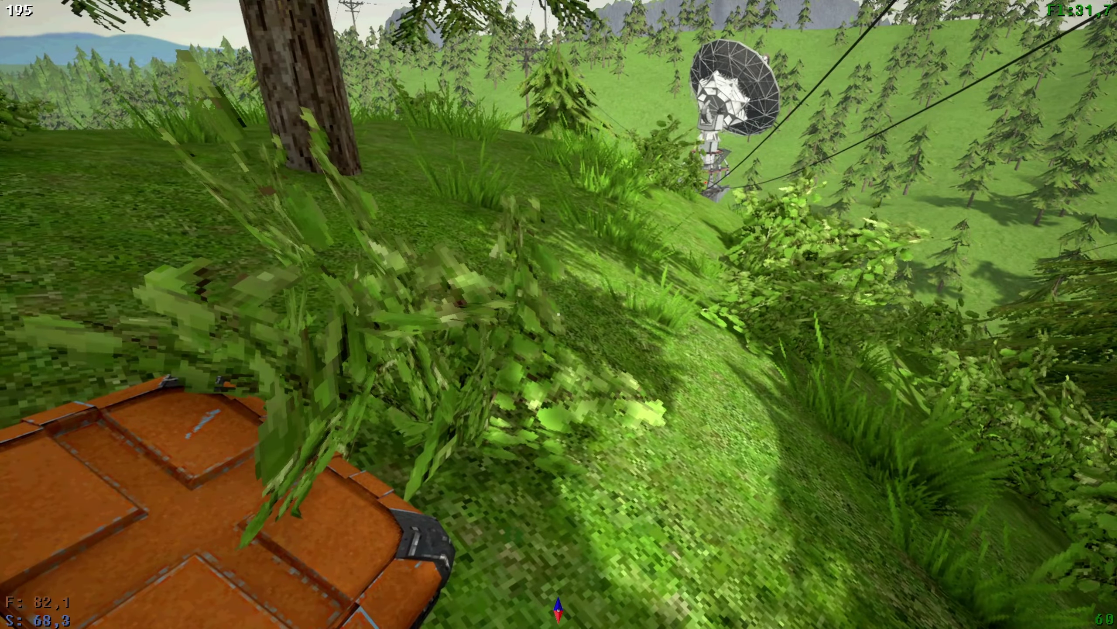
left_click(558, 315)
key("2")
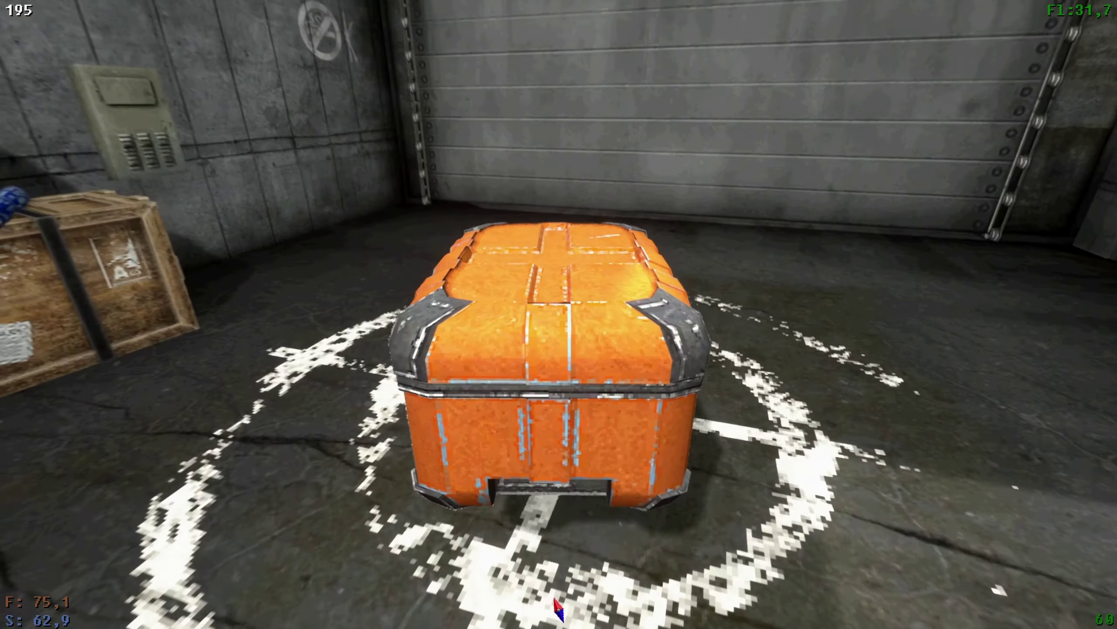
Step: Set the orange crate on the painted circle and open the wall drone terminal
right_click(559, 349)
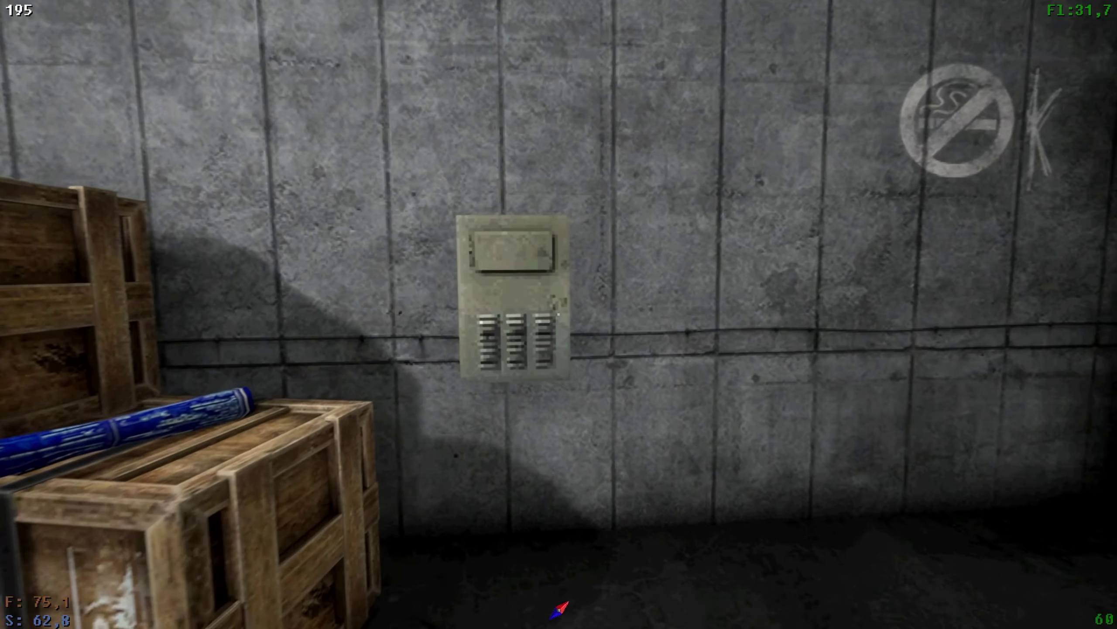
key("1")
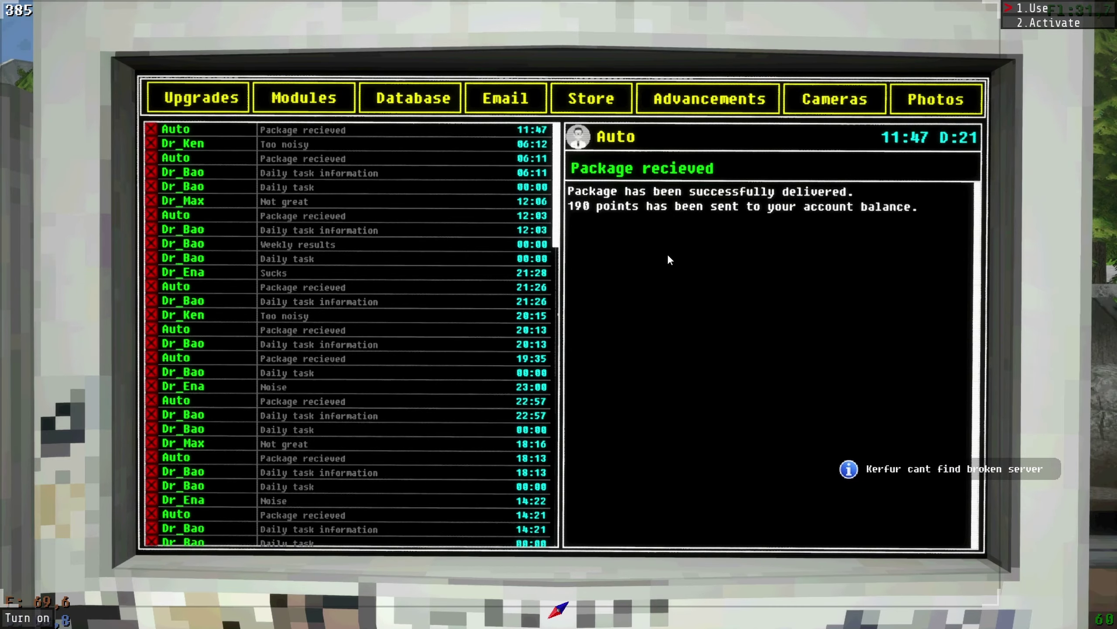
Step: Step away from the computer, look over the desk and clock, and walk to the control room exit
key("Escape")
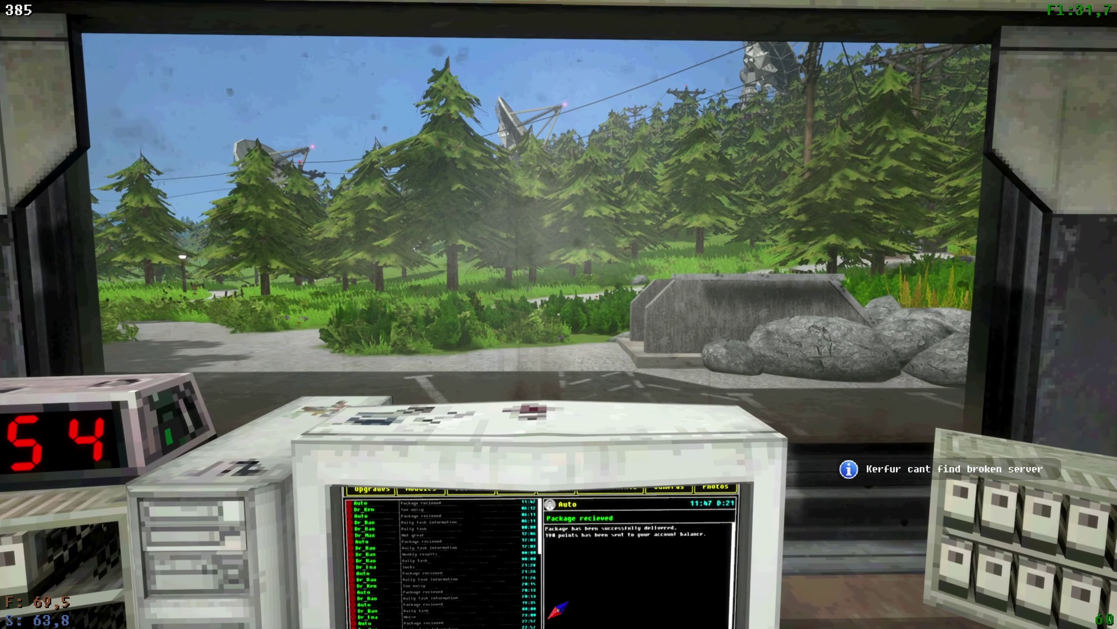
left_click_drag(559, 314, 786, 263)
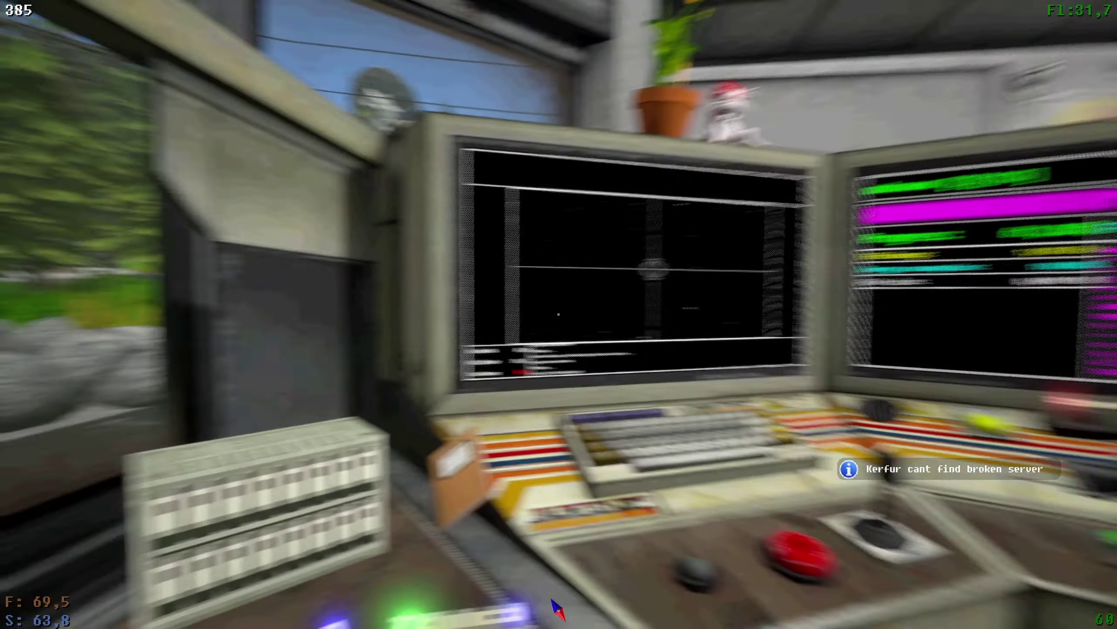
left_click_drag(559, 315, 261, 174)
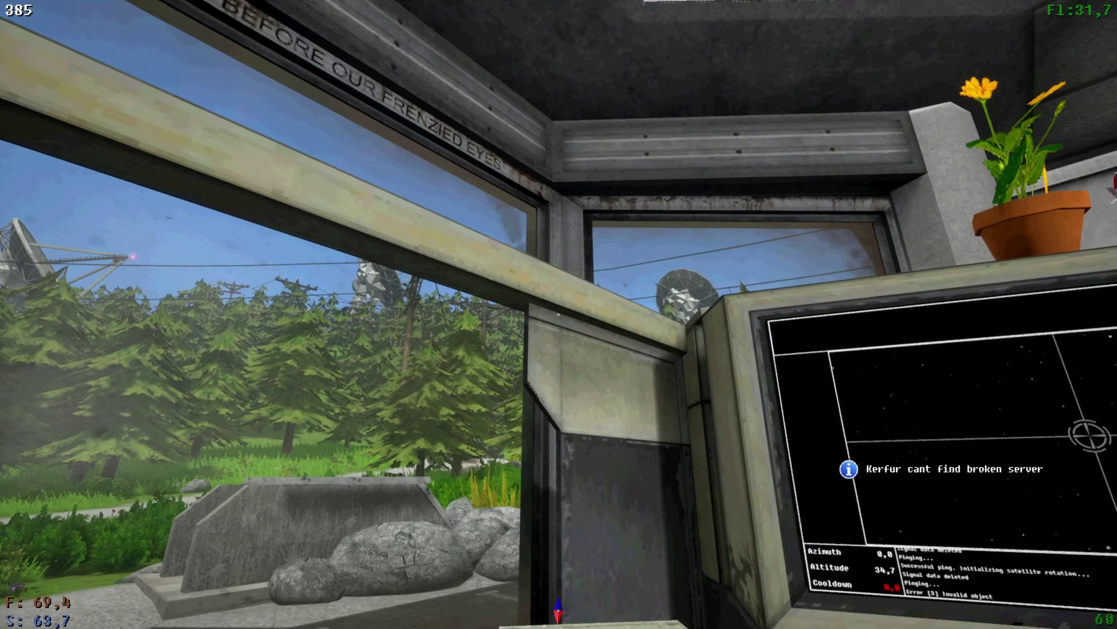
left_click_drag(559, 314, 787, 393)
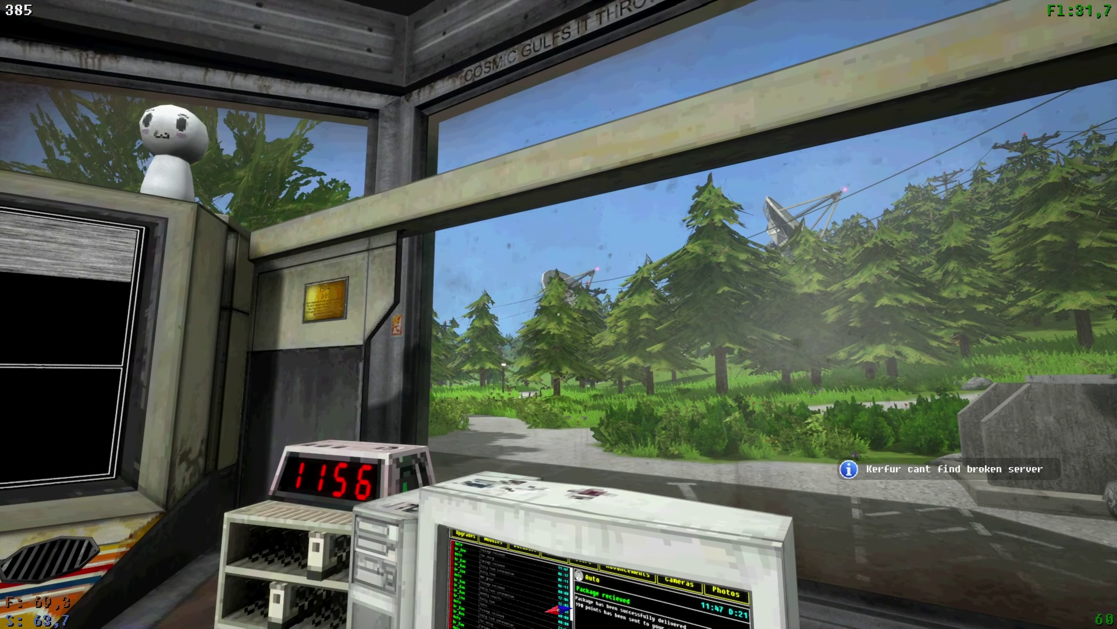
left_click_drag(560, 315, 437, 437)
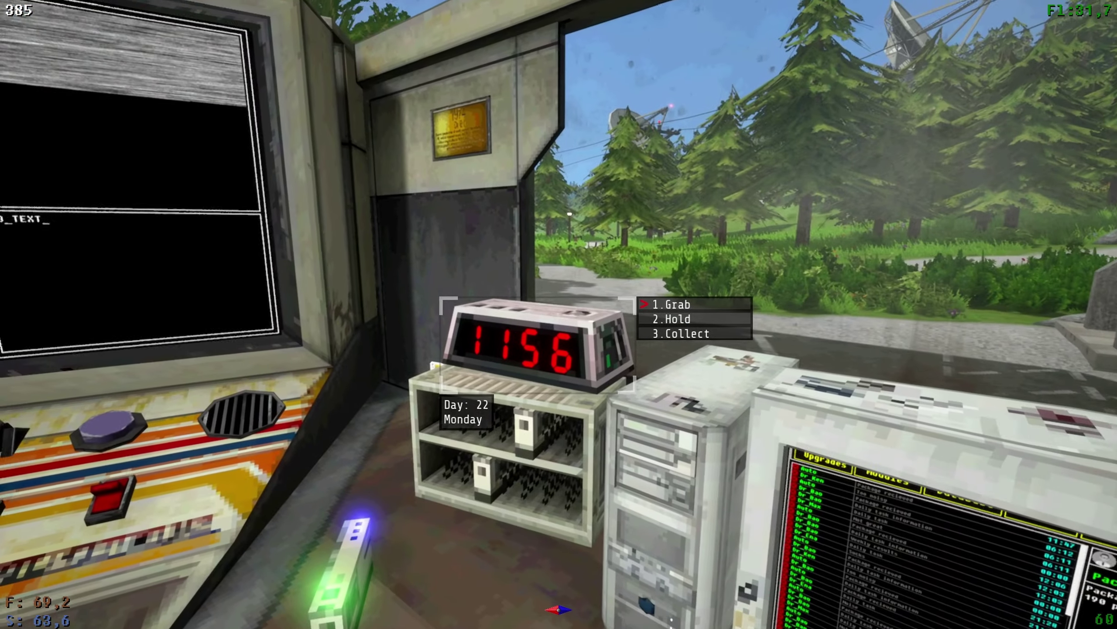
left_click_drag(559, 314, 219, 288)
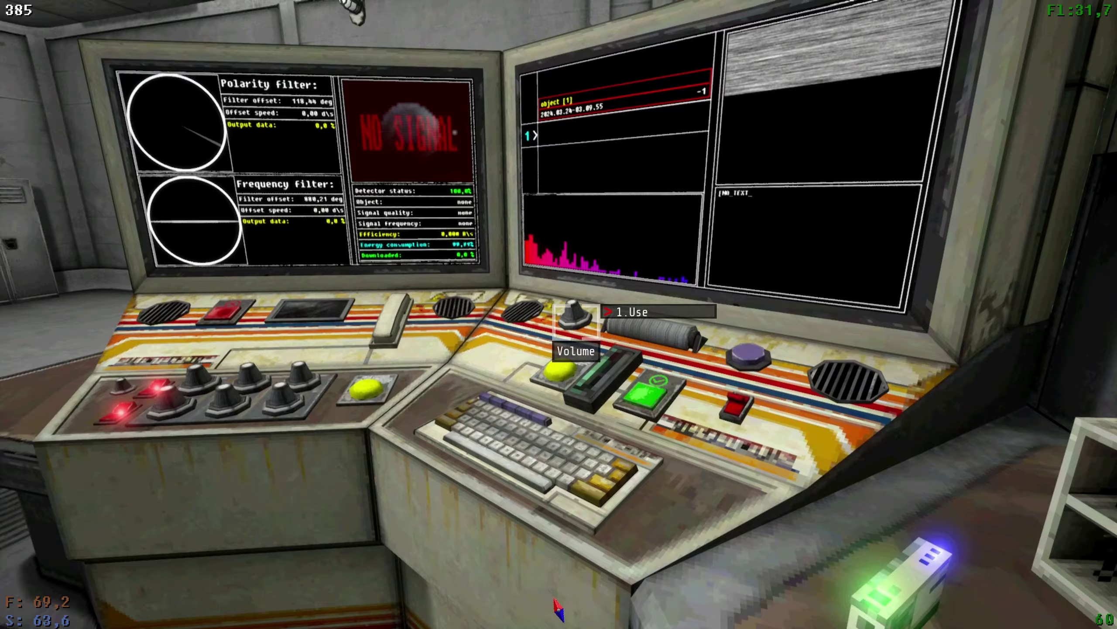
left_click_drag(560, 315, 175, 314)
key("w")
Step: Walk from the hallway door through the locker hallway and into the garage
left_click(559, 315)
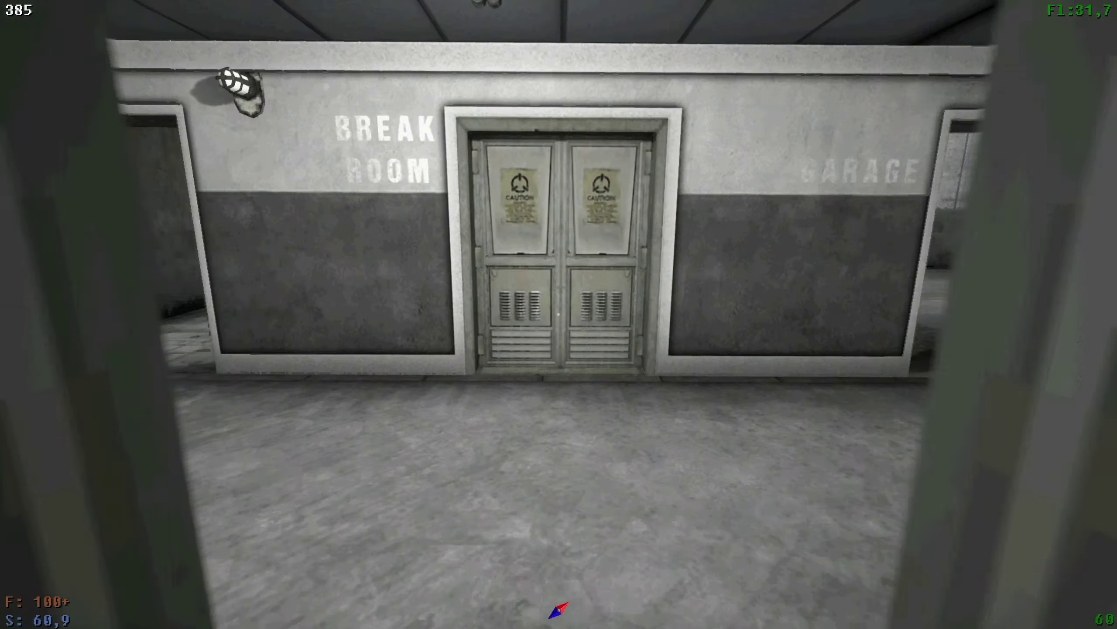
key("w")
left_click_drag(559, 314, 349, 314)
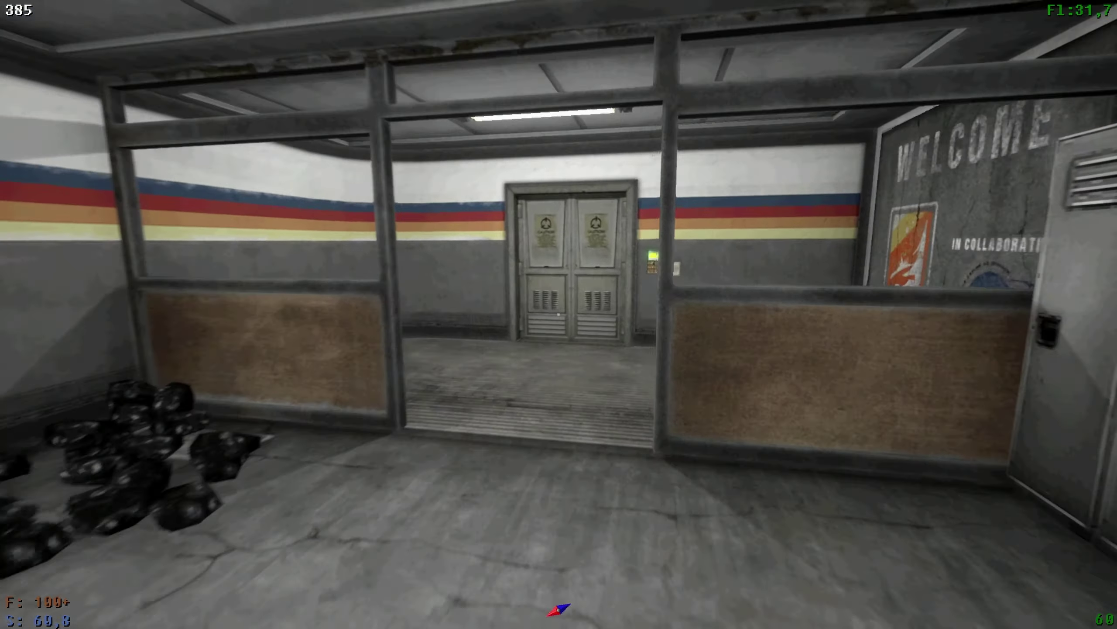
key("w")
left_click_drag(559, 315, 262, 315)
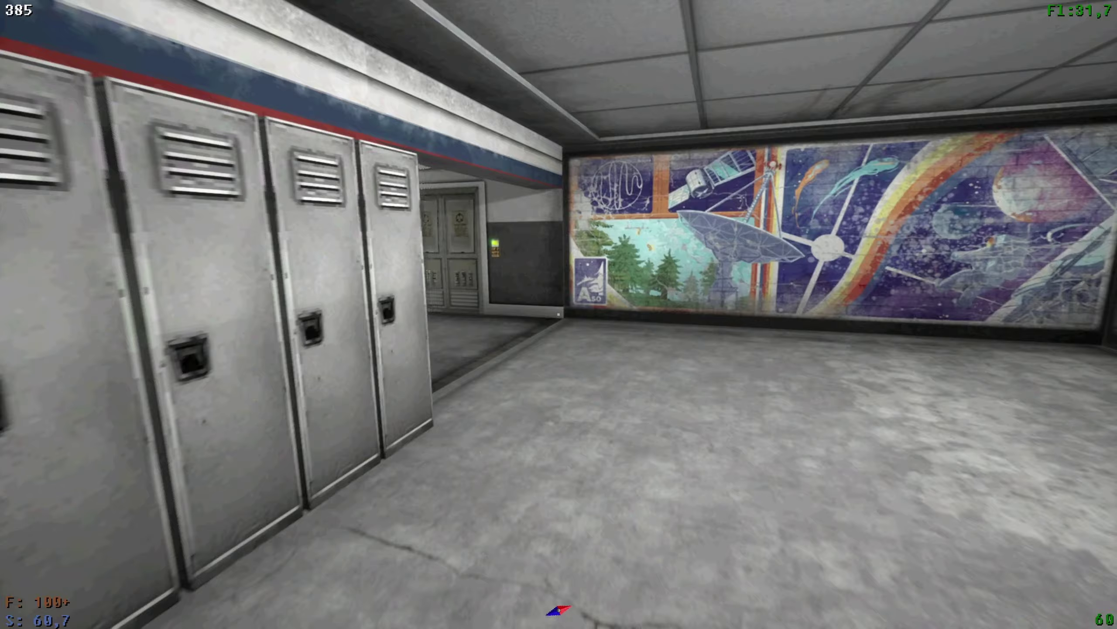
key("w")
left_click_drag(559, 314, 698, 315)
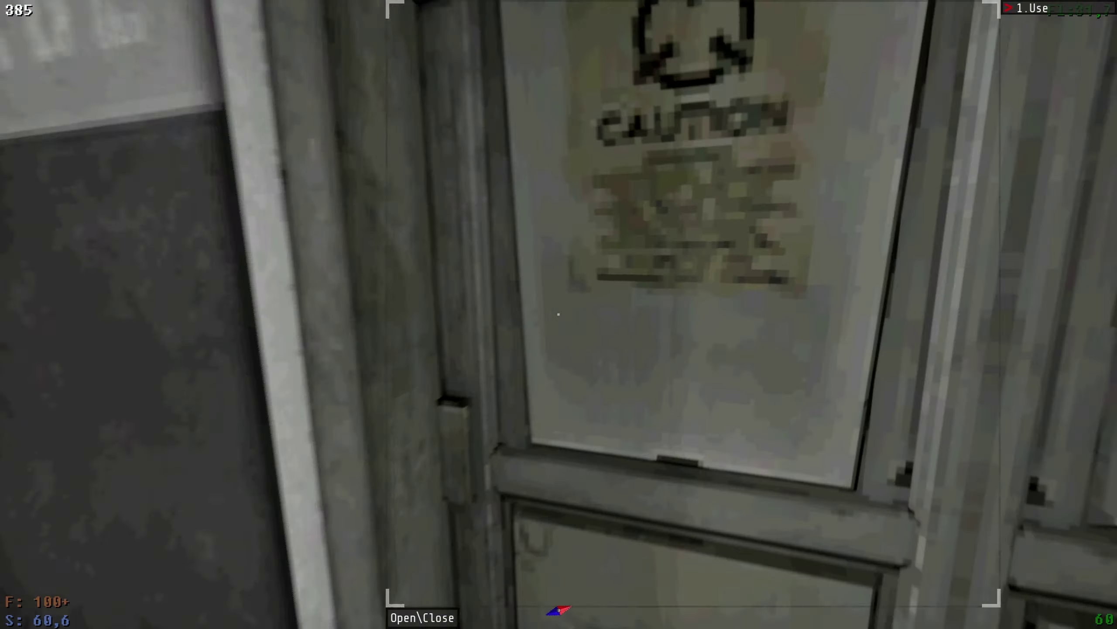
key("w")
Step: Cross the garage and go through the Facility Hallway doors into the control room
left_click_drag(559, 315, 786, 315)
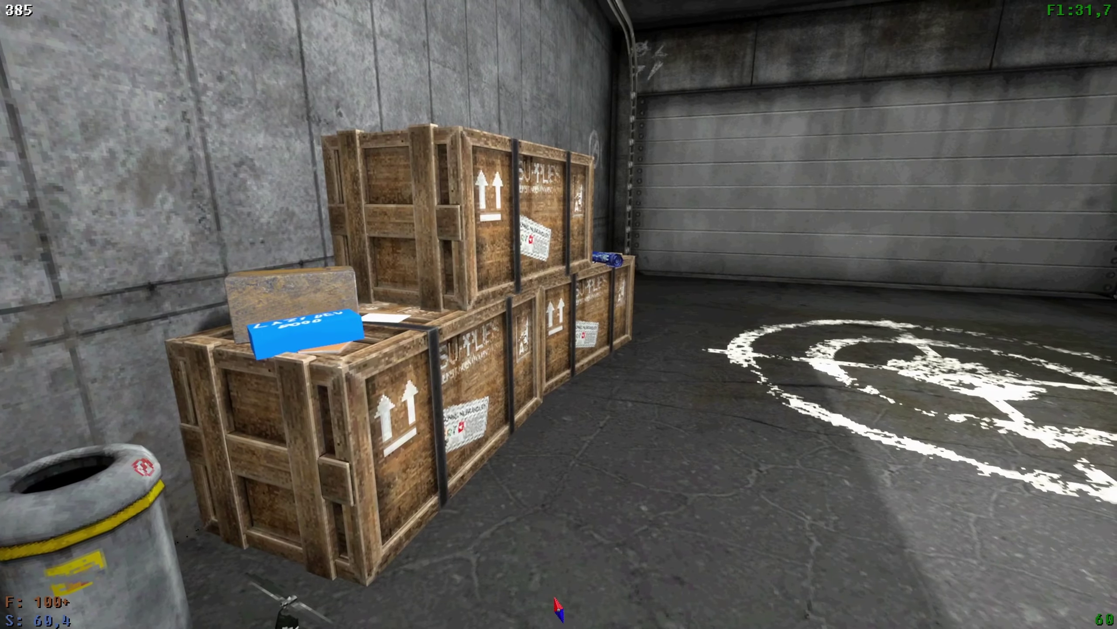
key("w")
left_click_drag(559, 315, 873, 315)
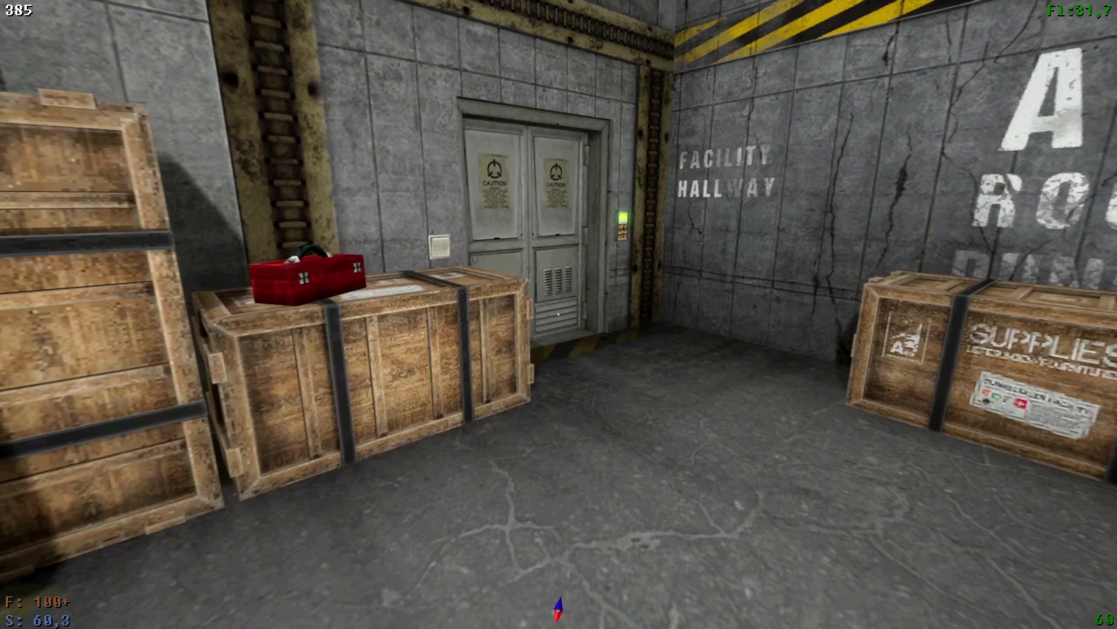
key("w")
key("e")
key("w")
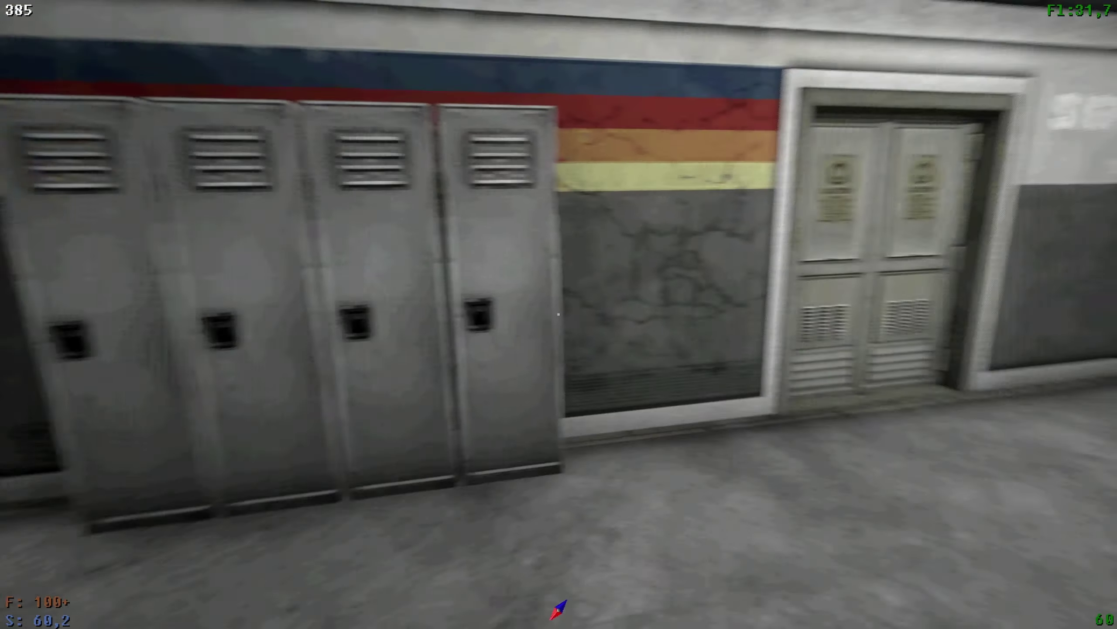
key("w")
key("e")
key("w")
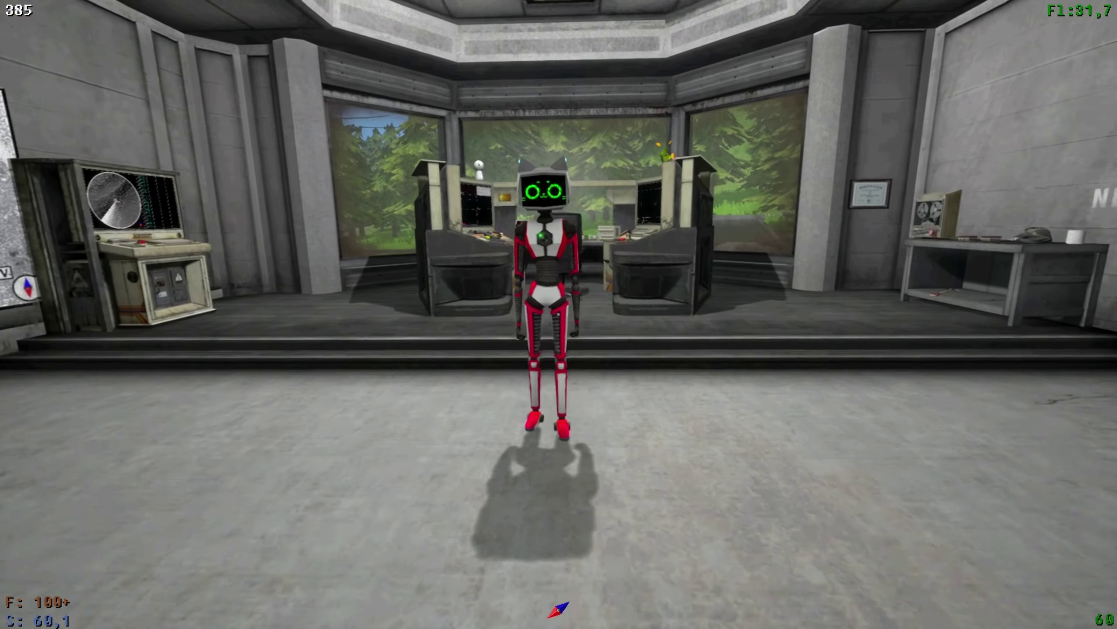
Step: Take the signal drive from the reader and pick it up at the console
key("w")
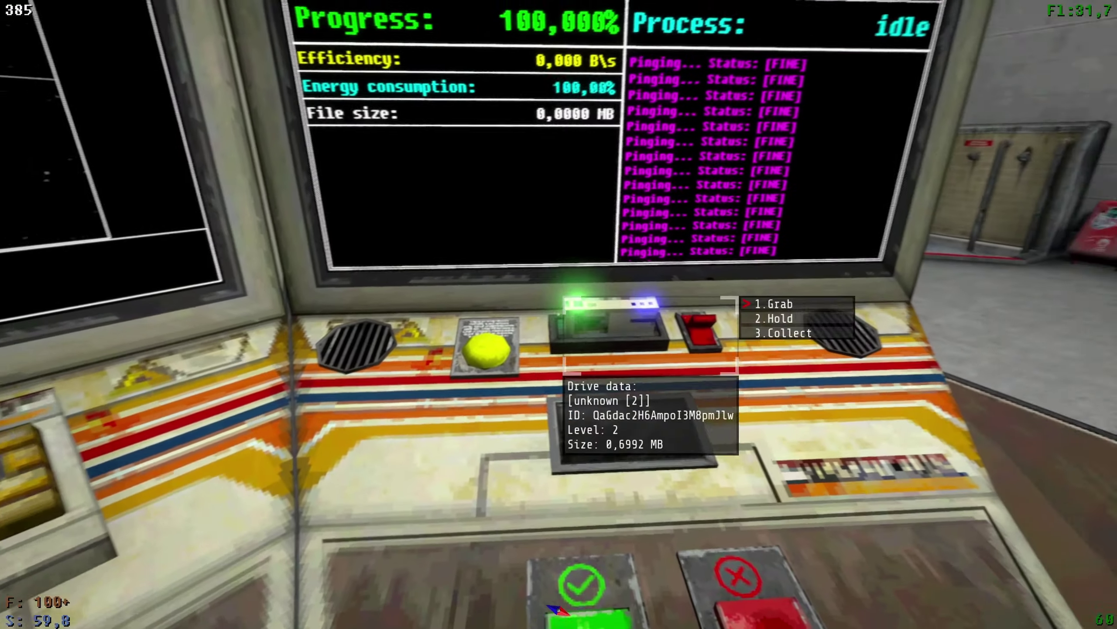
key("1")
key("1")
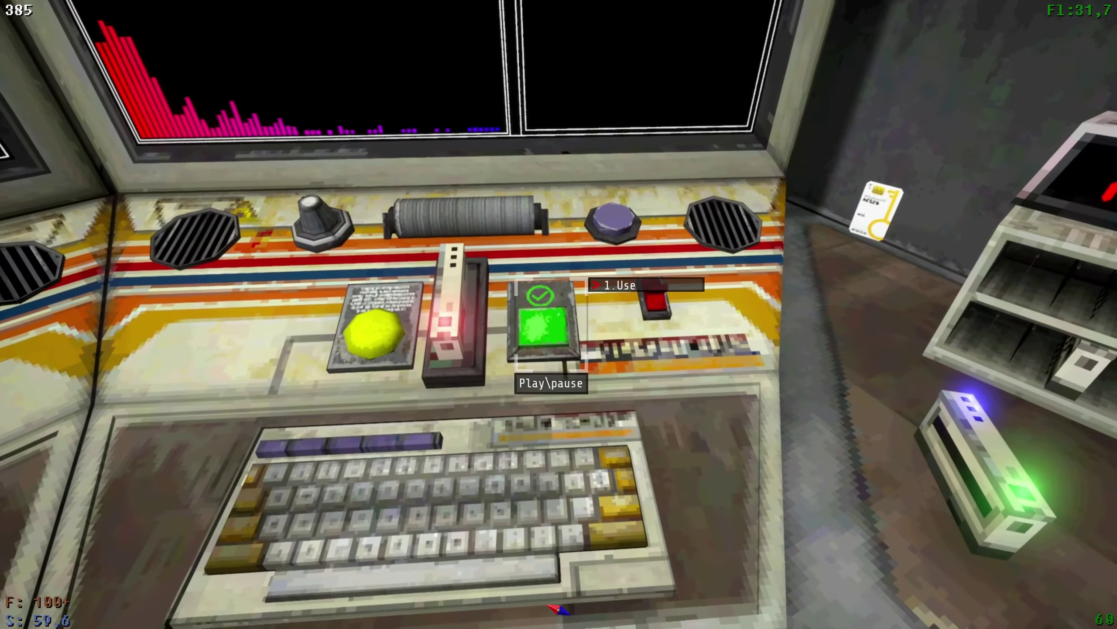
left_click(559, 314)
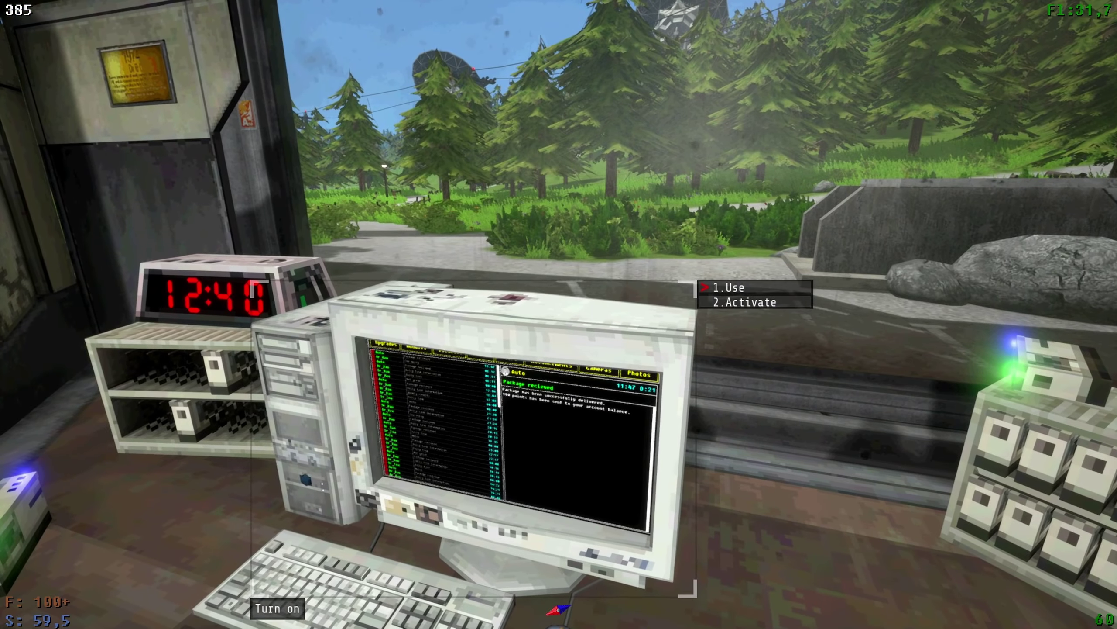
Step: Raise the Processing_level upgrade on the base computer's Upgrades page
key("1")
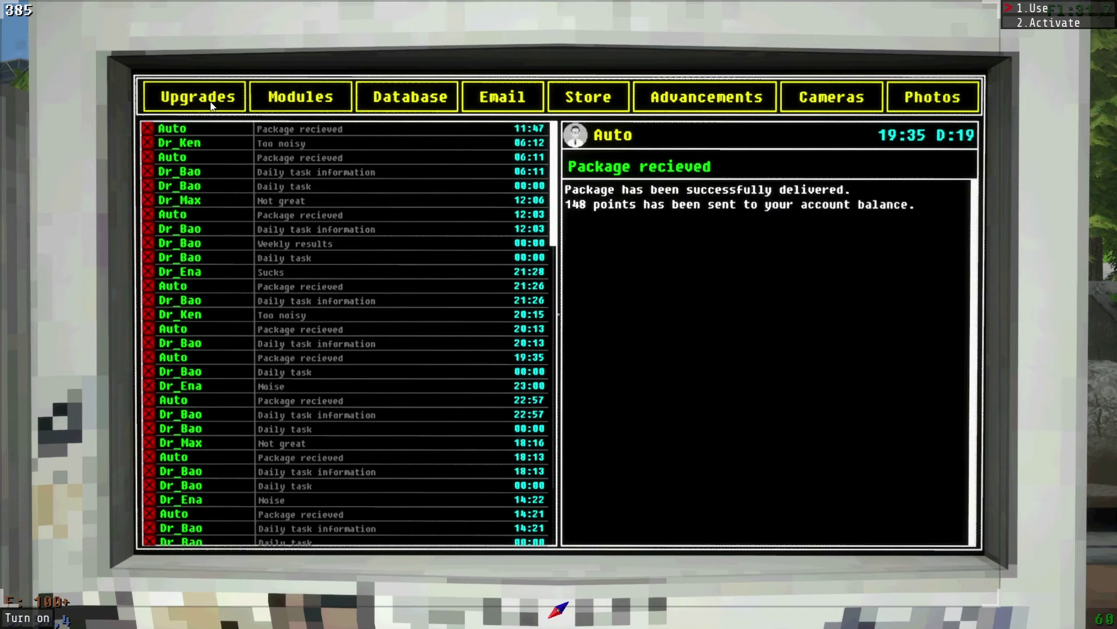
left_click(211, 102)
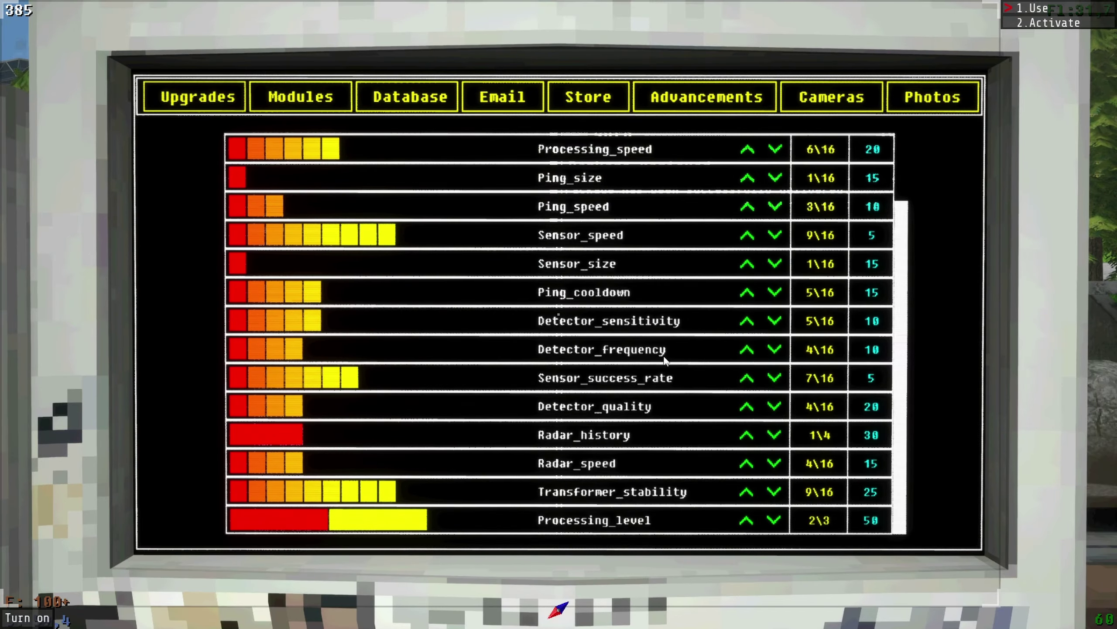
left_click(746, 520)
key("Escape")
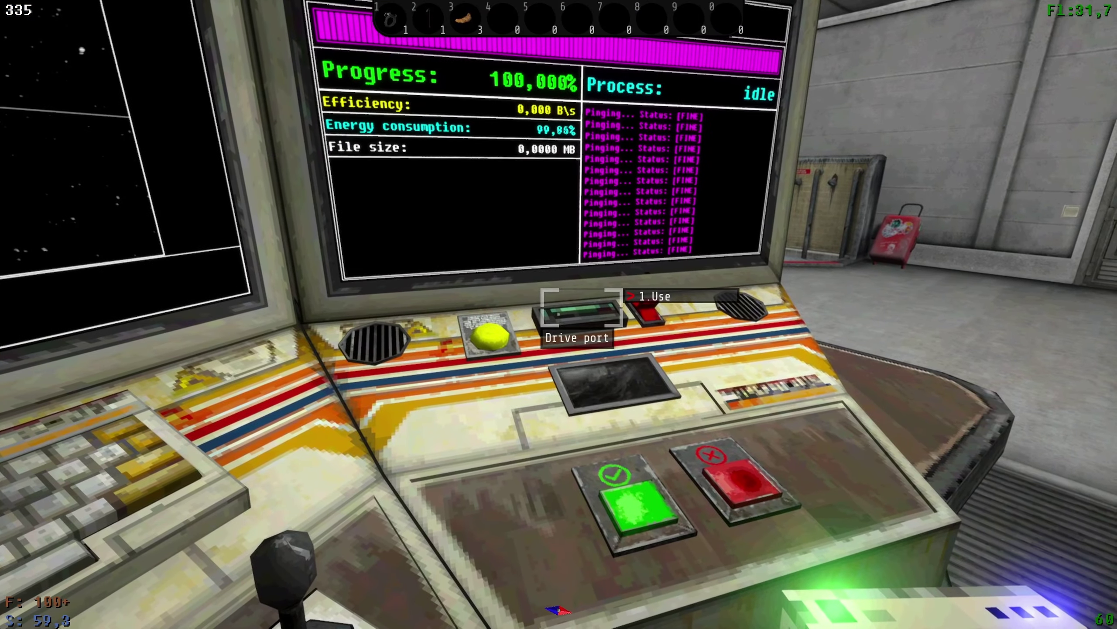
Step: Insert the held drive into the Drive port to upload its signal, reaching 73%
left_click(576, 309)
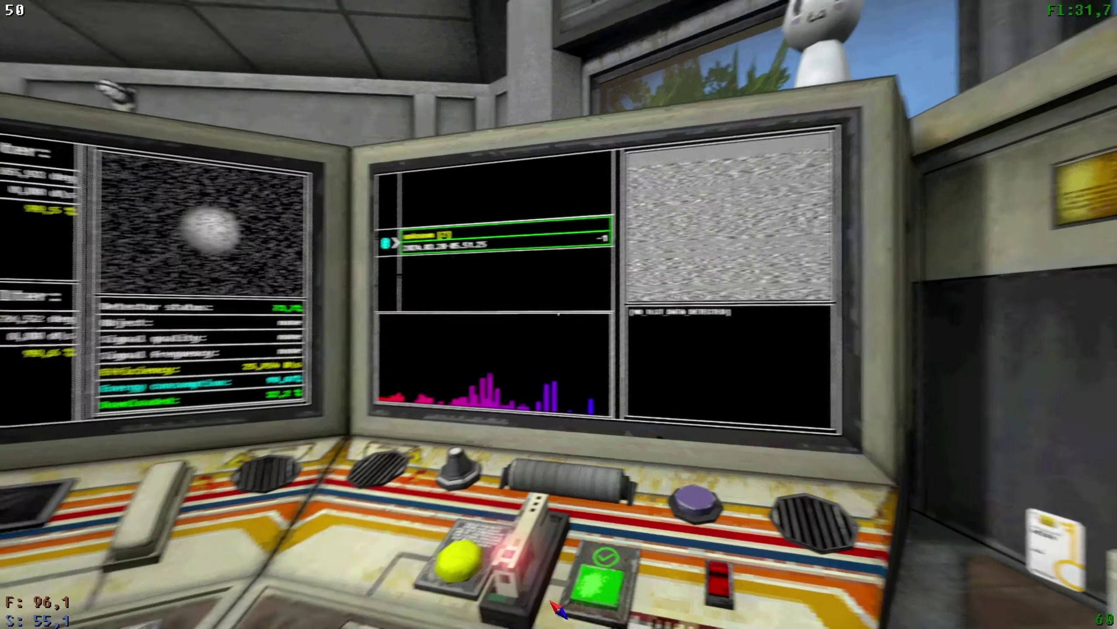
left_click_drag(559, 611, 559, 610)
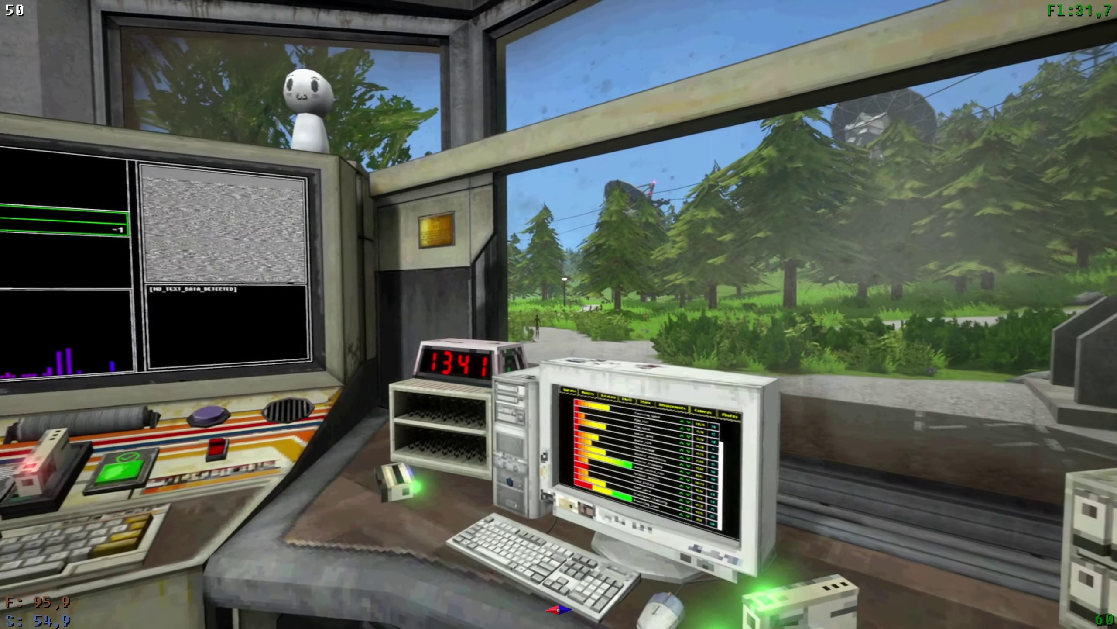
scroll(559, 314, "up", 3)
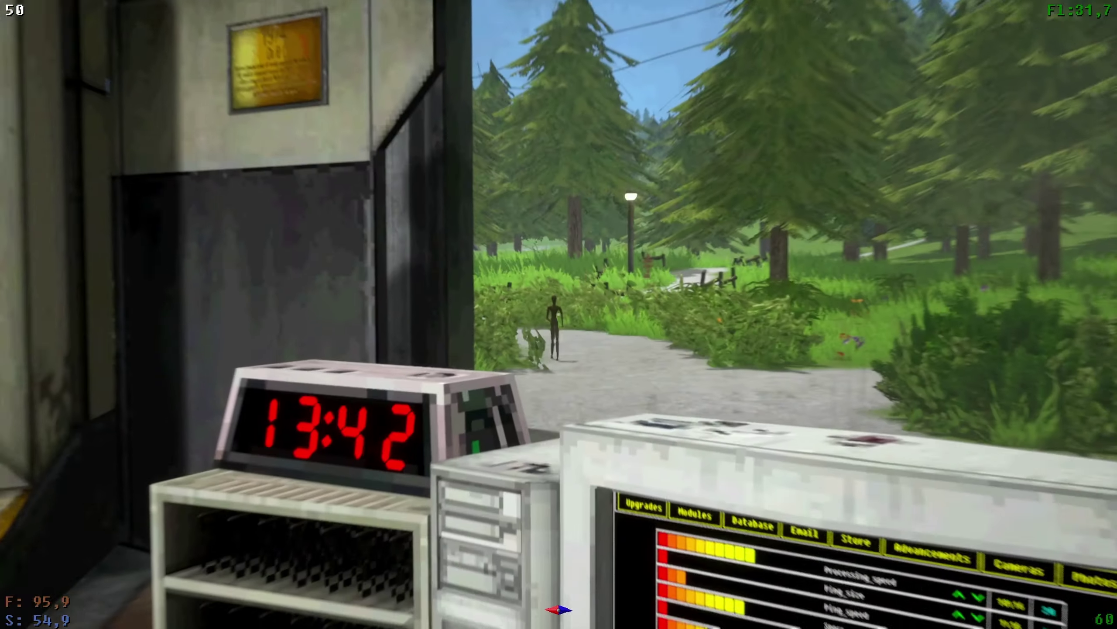
scroll(559, 314, "down", 3)
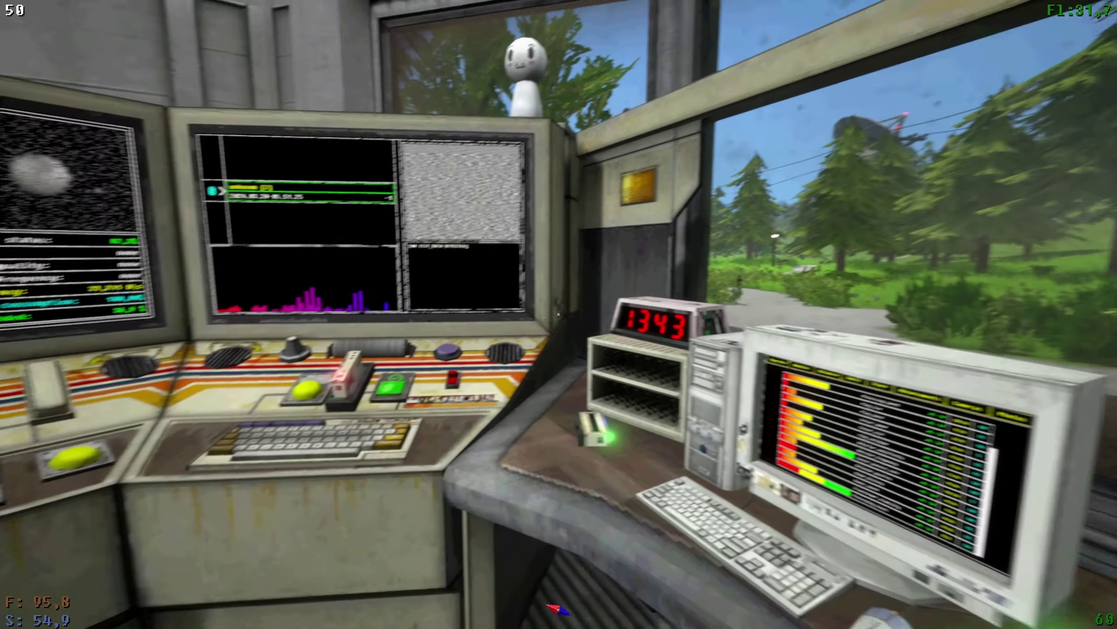
key("w")
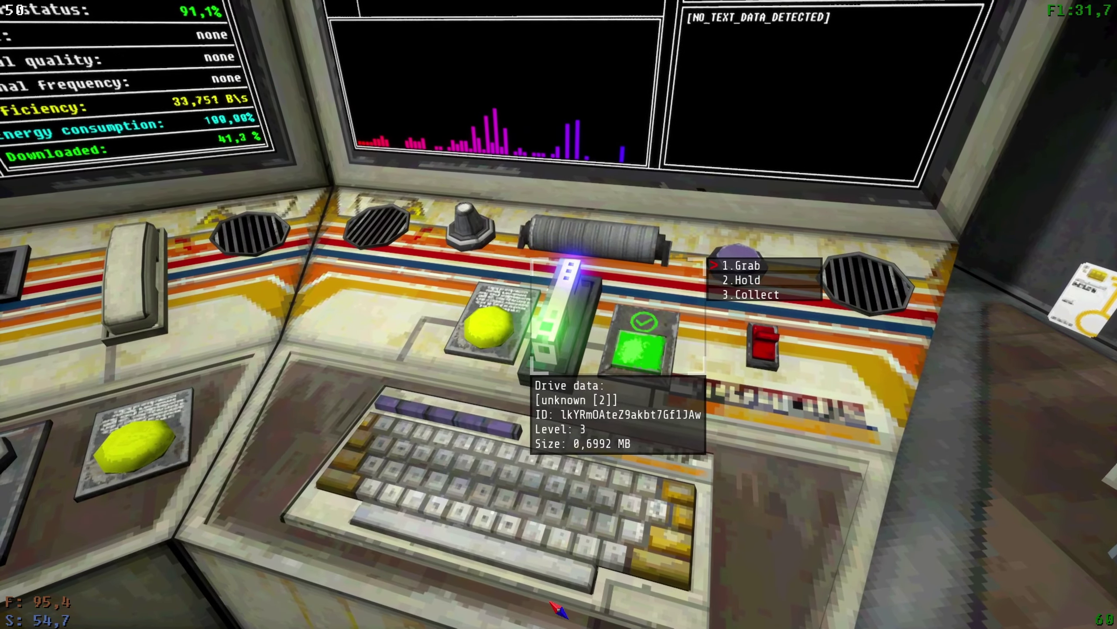
key("1")
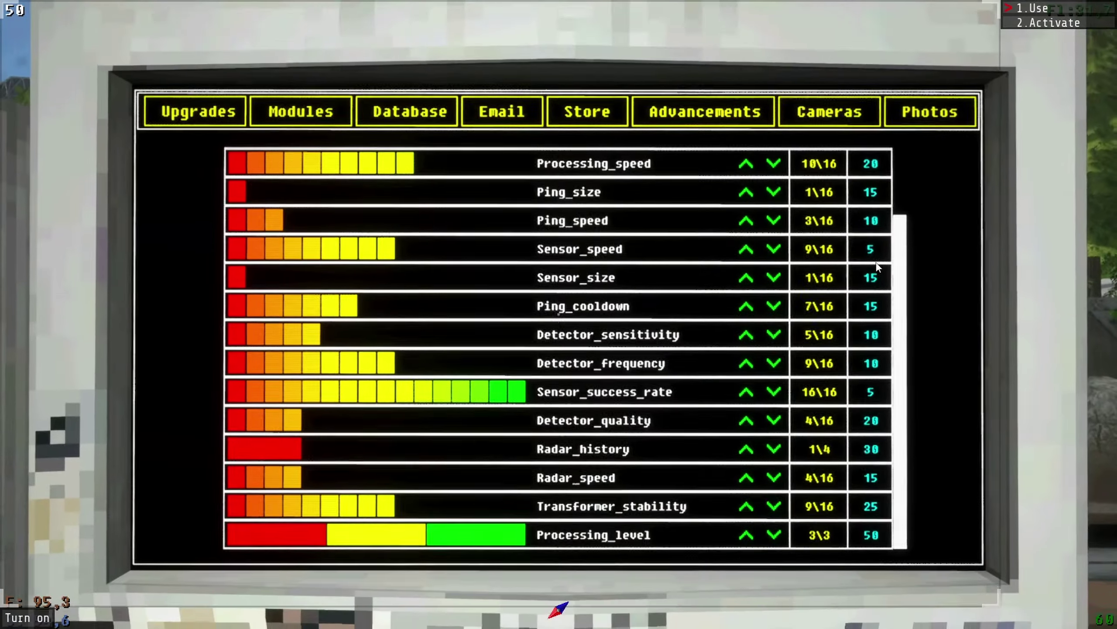
left_click(295, 101)
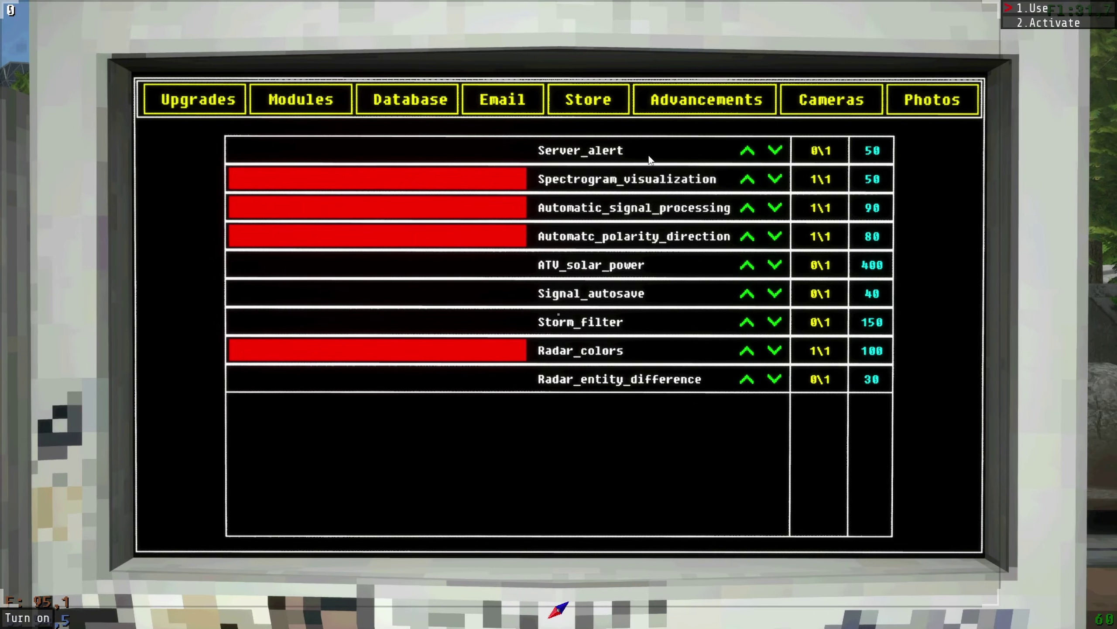
key("Escape")
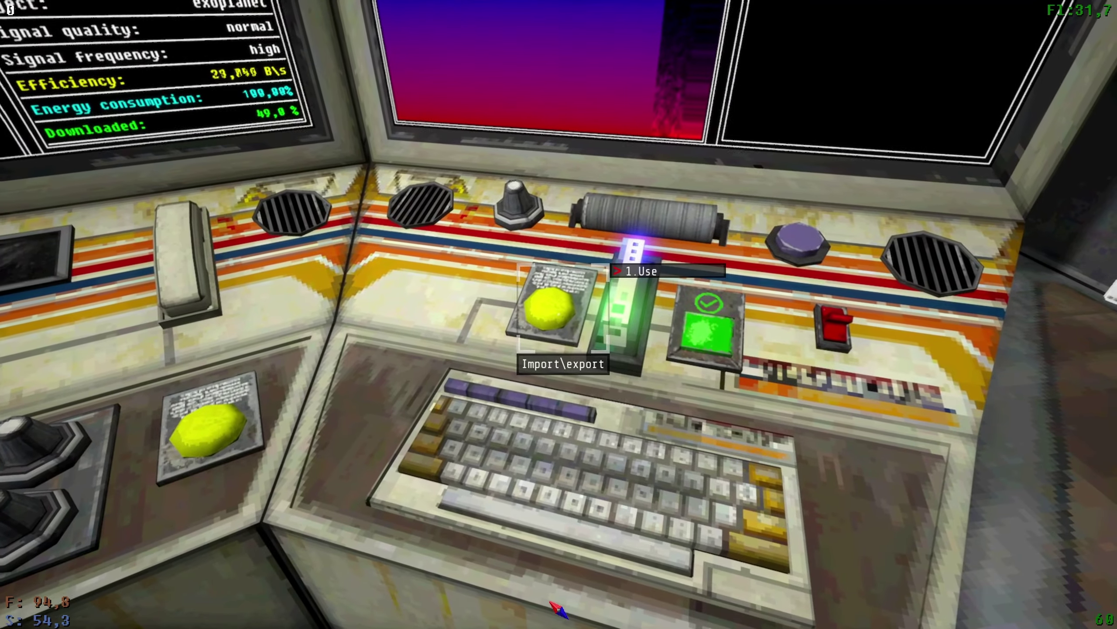
Step: Export the drive's data and move the drive into the desk PC slot
left_click(559, 315)
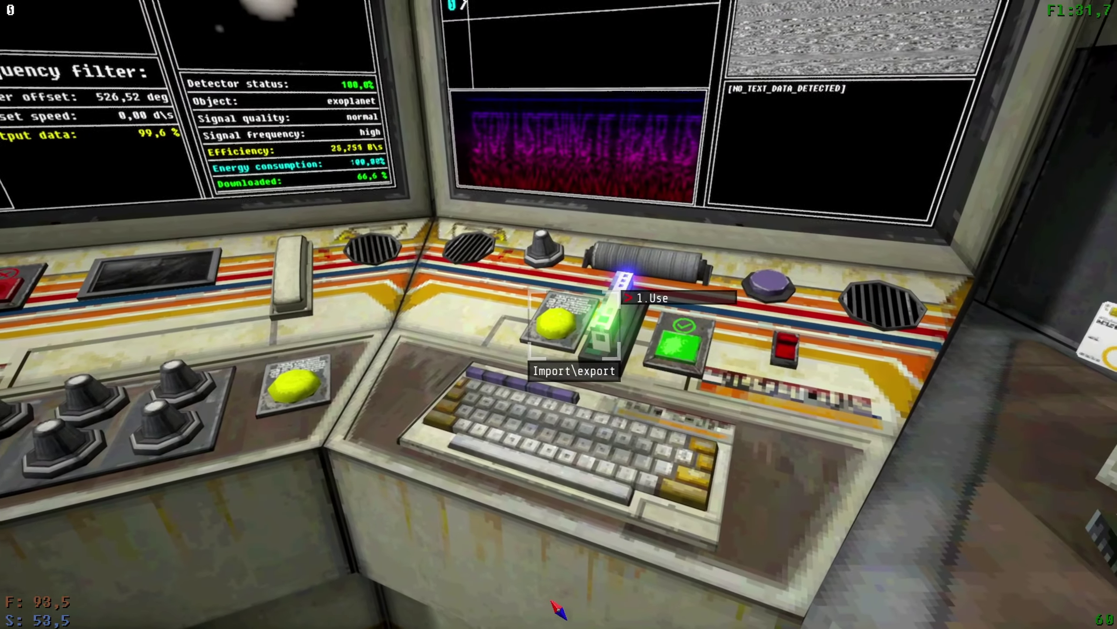
key("1")
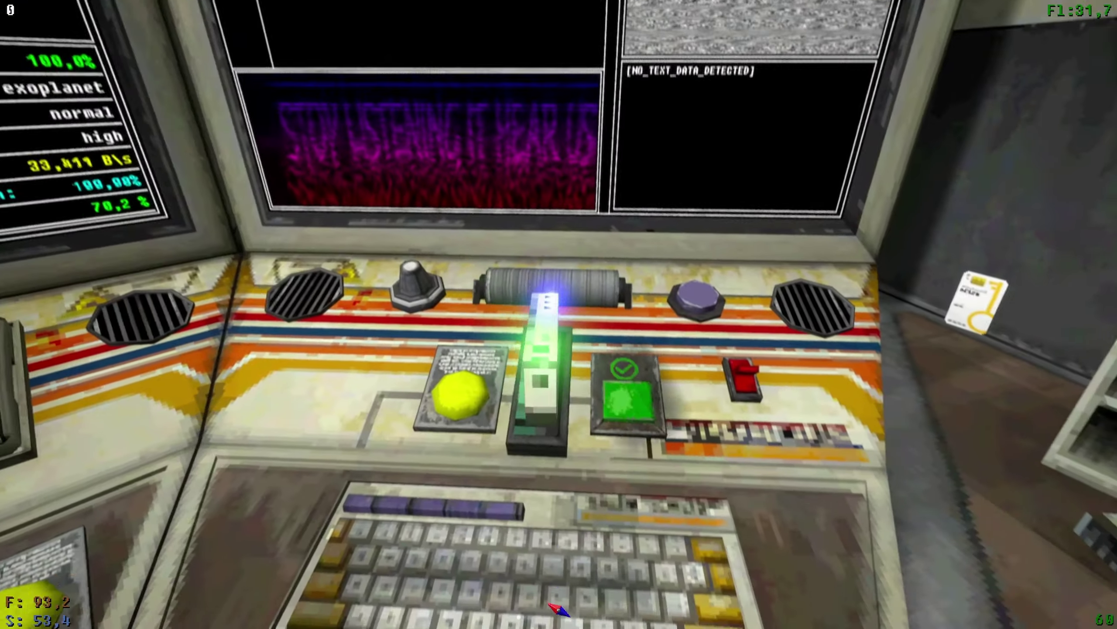
left_click(559, 314)
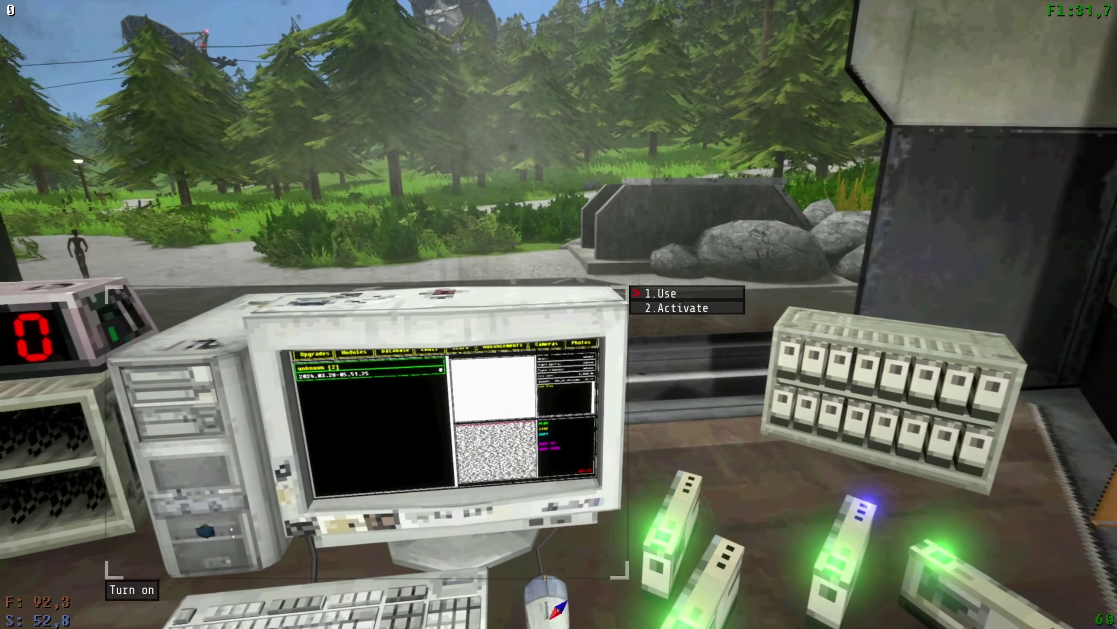
Step: Rename the unknown [2] signal on the PC and start filtering it
left_click(559, 314)
left_click(206, 145)
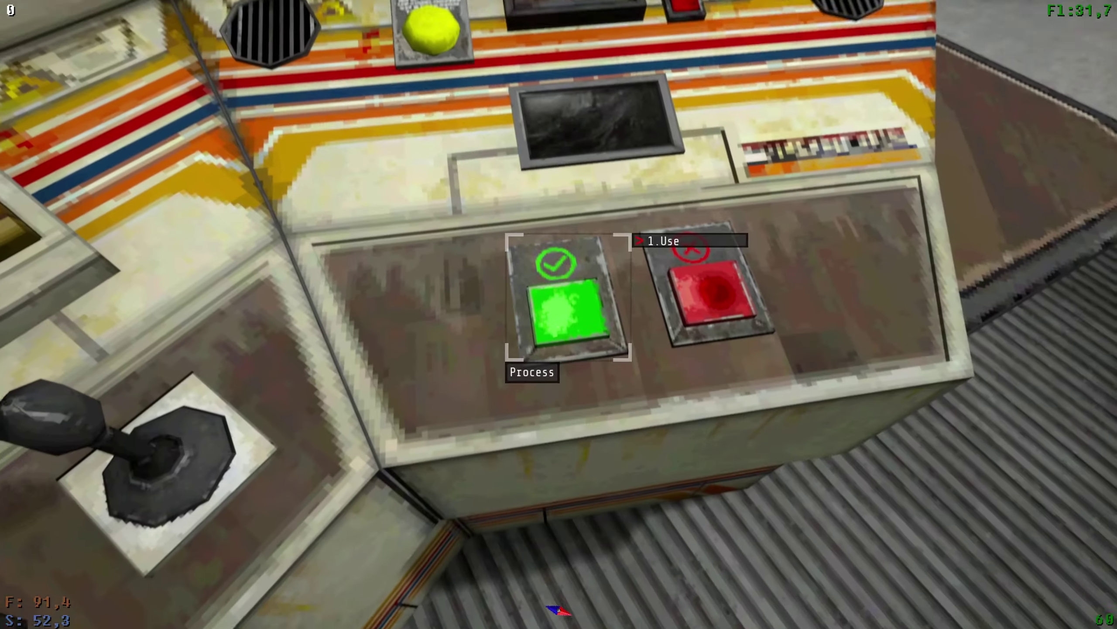
left_click(558, 314)
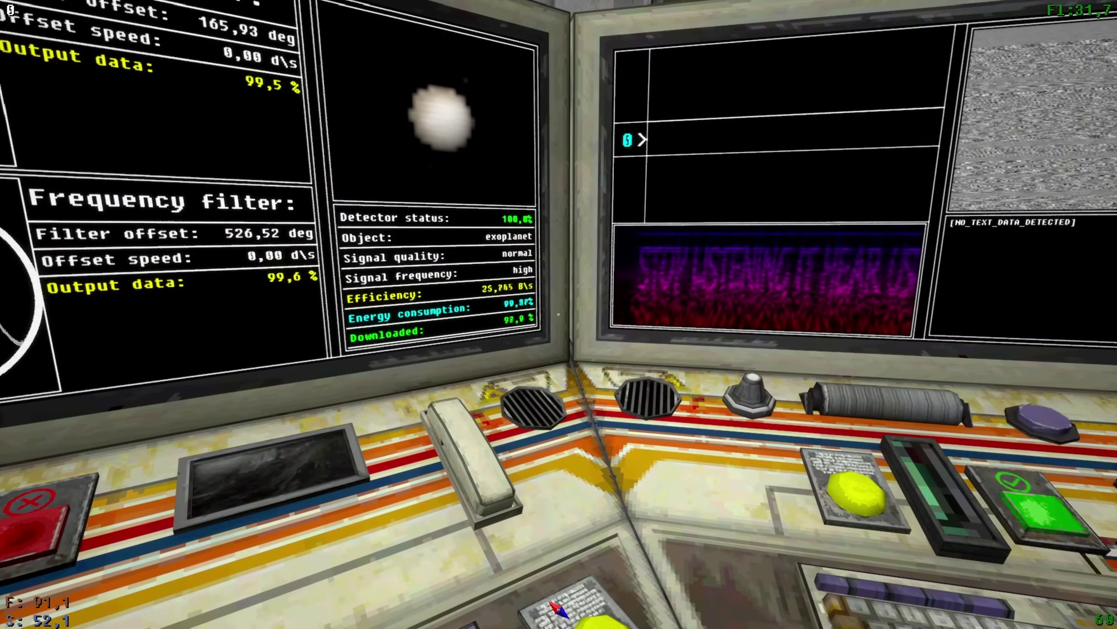
Step: Pass through the password-locked elevator and reach the mannequin near the bunker
key("w")
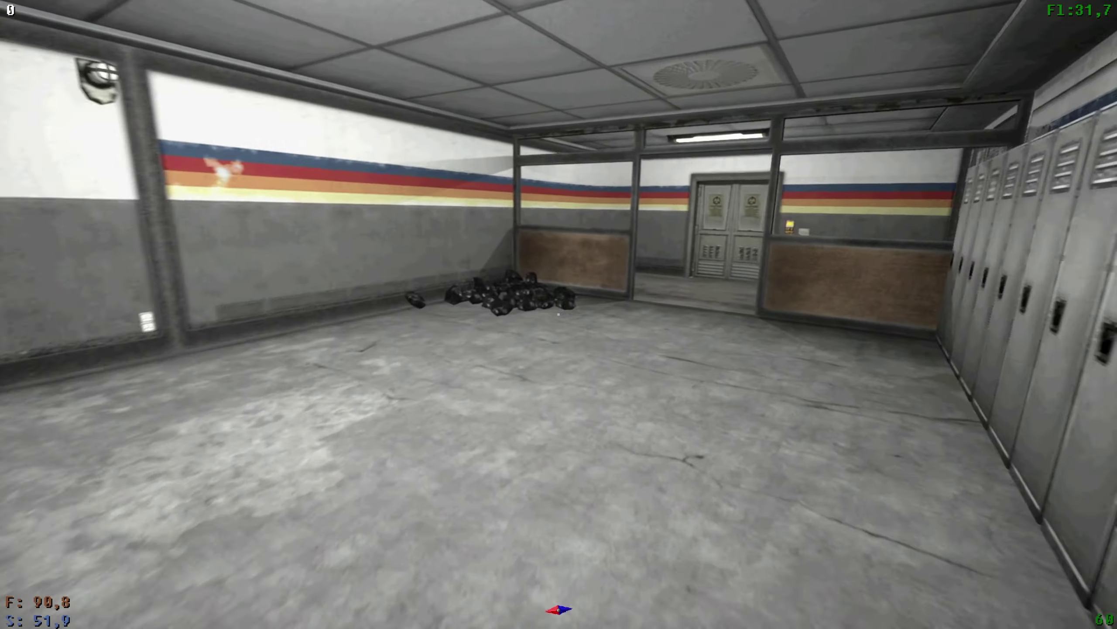
key("w")
key("e")
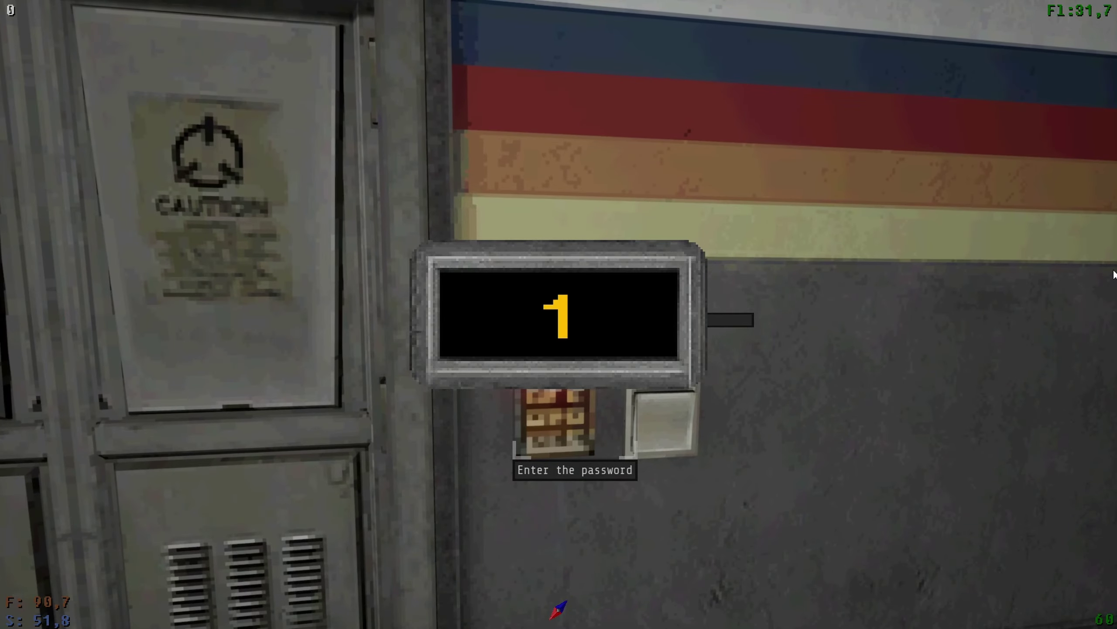
key("w")
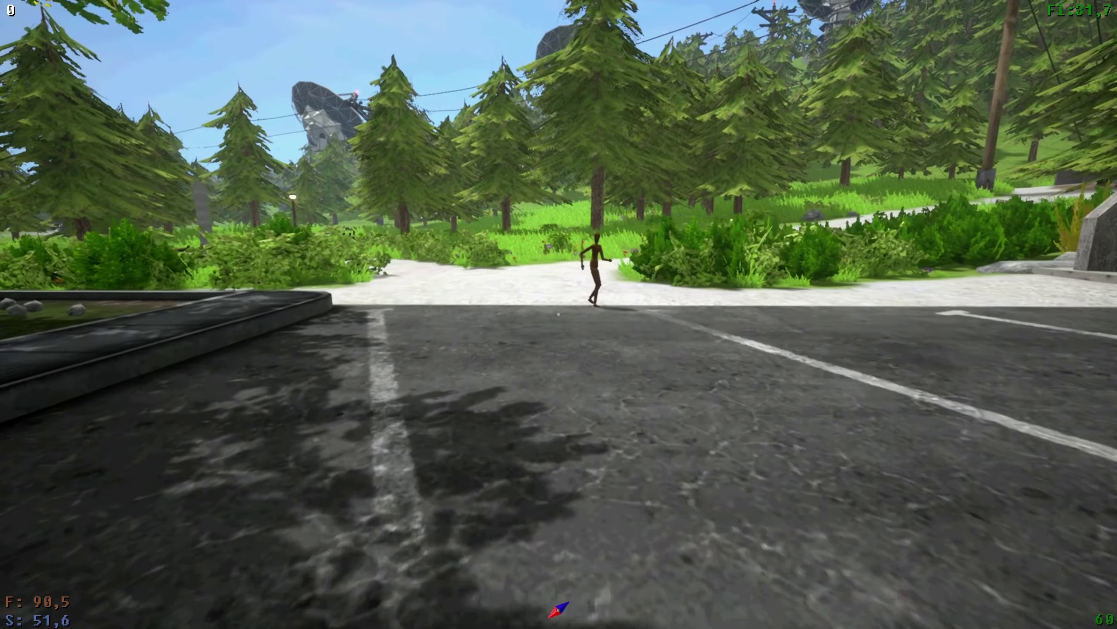
key("w")
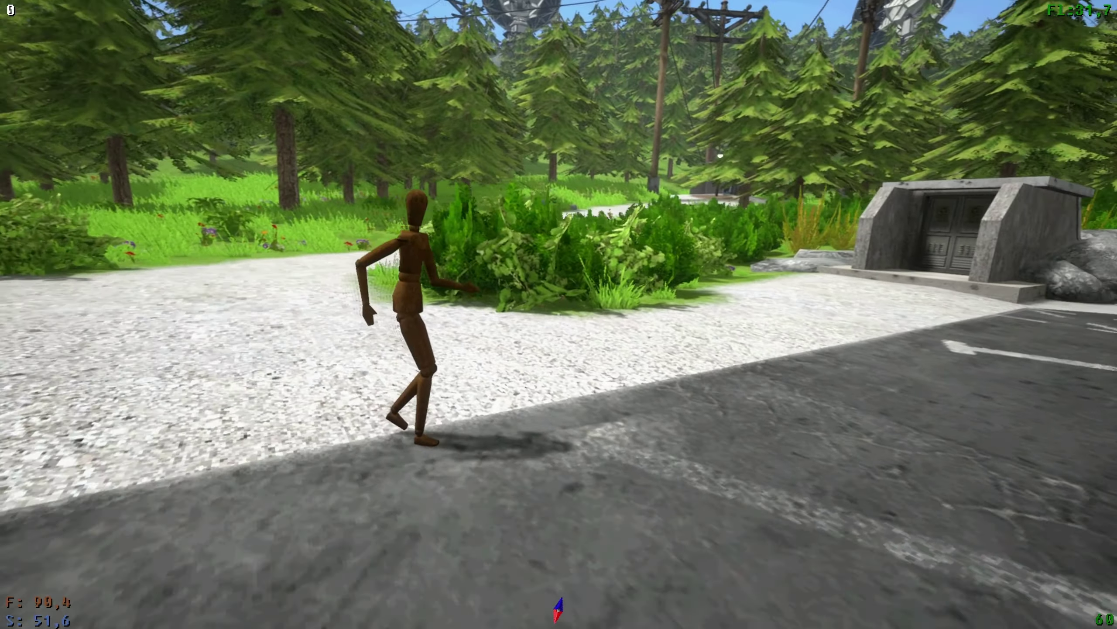
key("w")
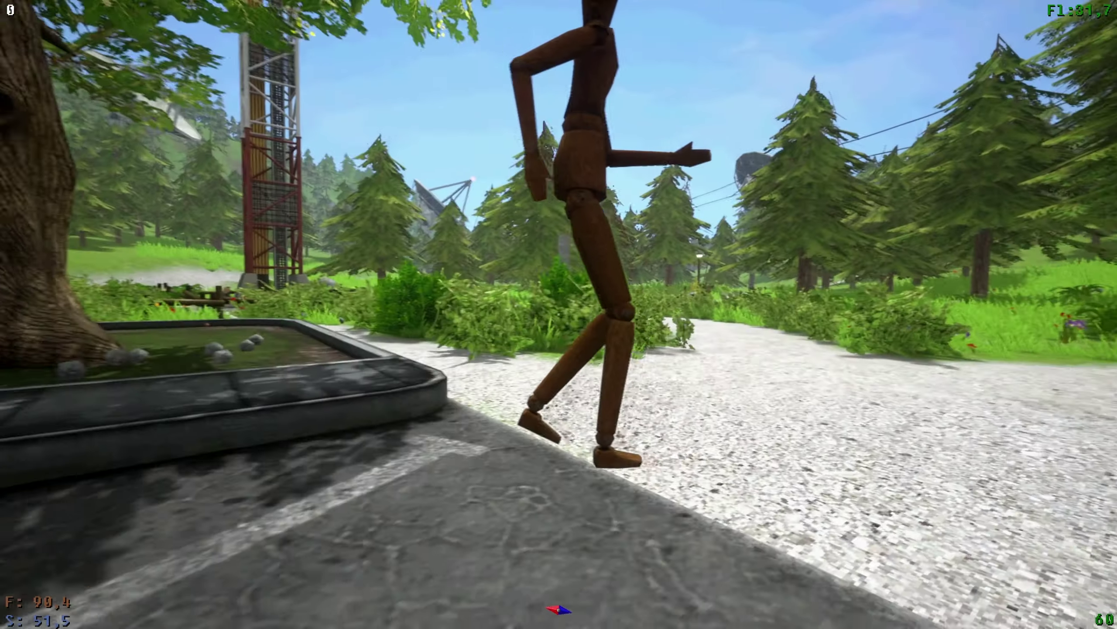
key("w")
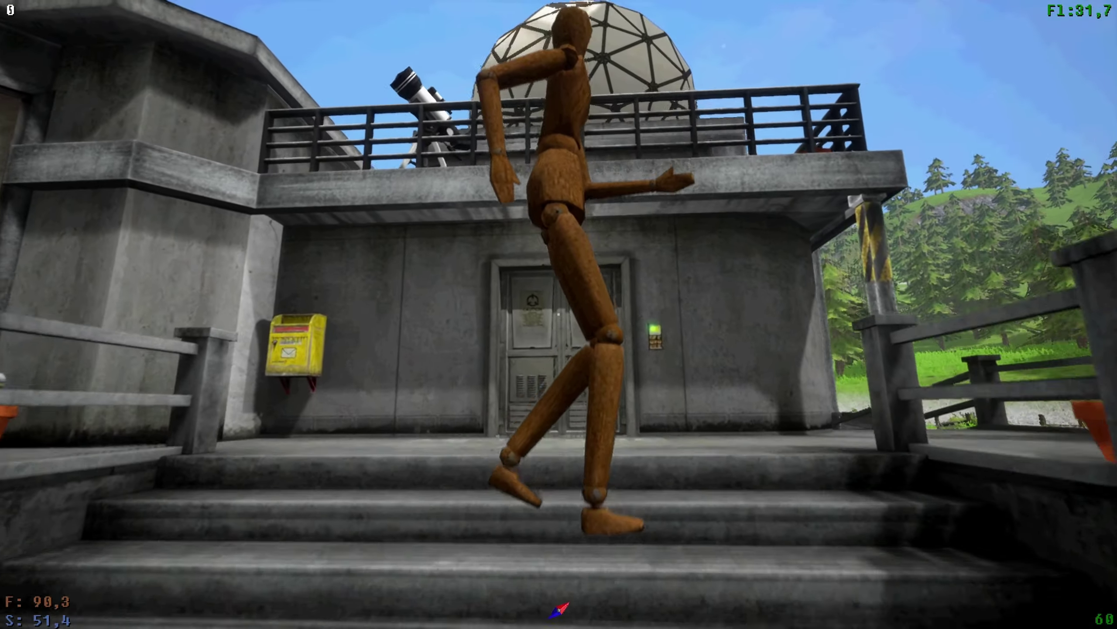
Step: Carry the mannequin through the locker room into the garage and drop it in the shredder
key("s")
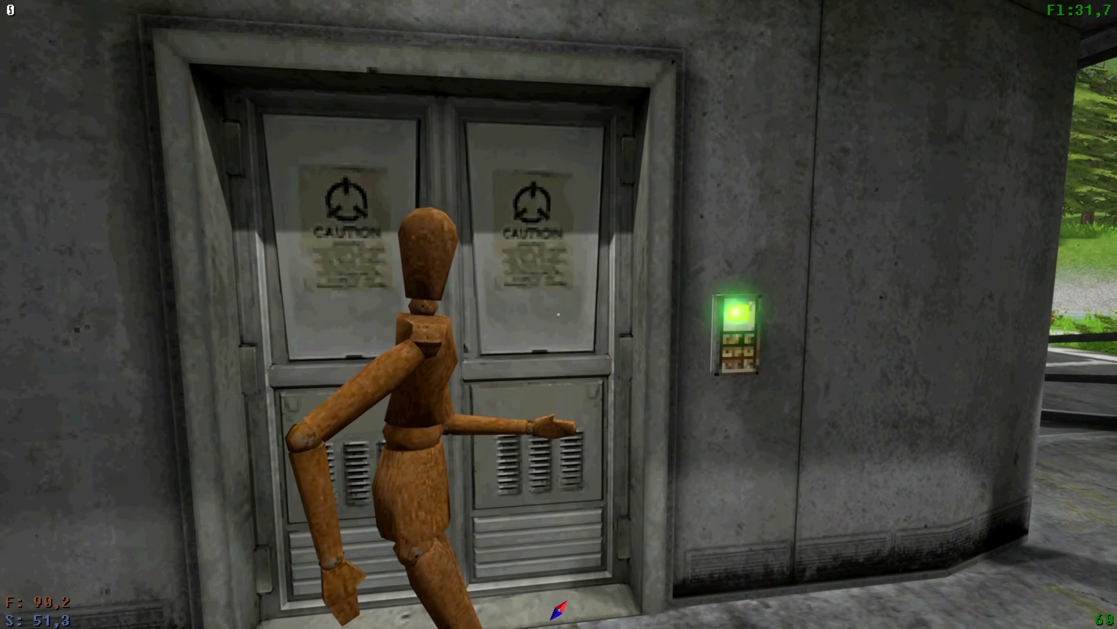
key("w")
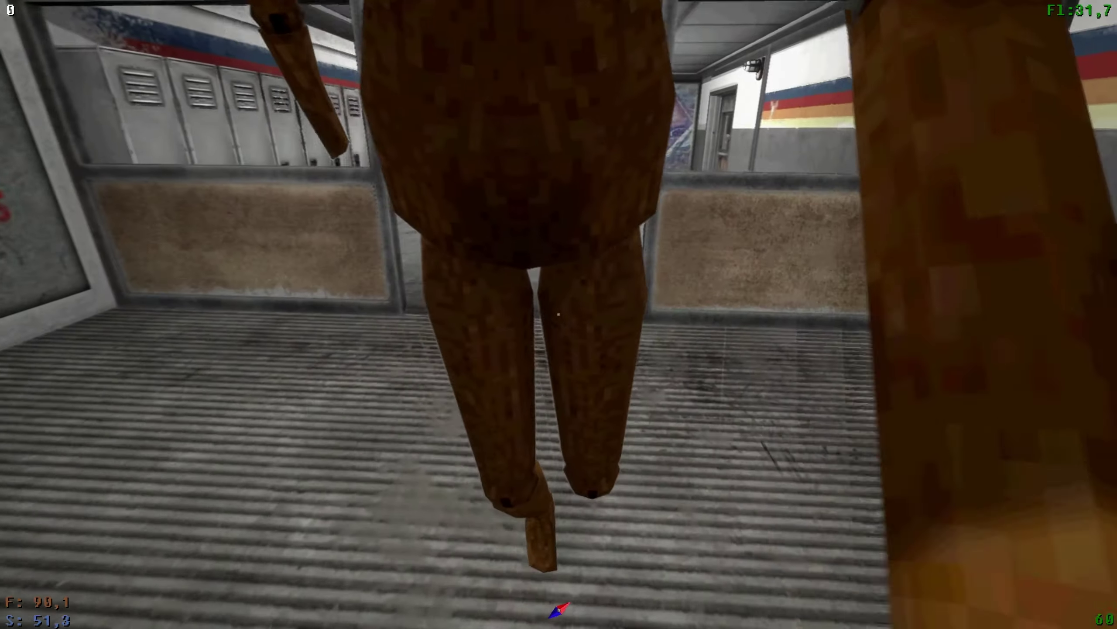
key("w")
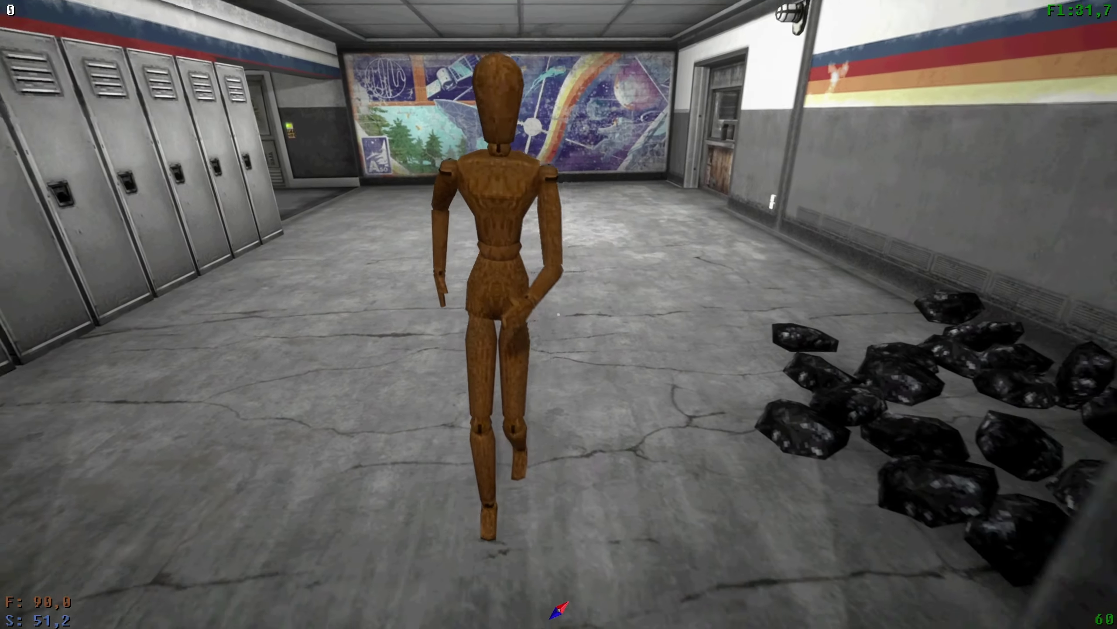
key("w")
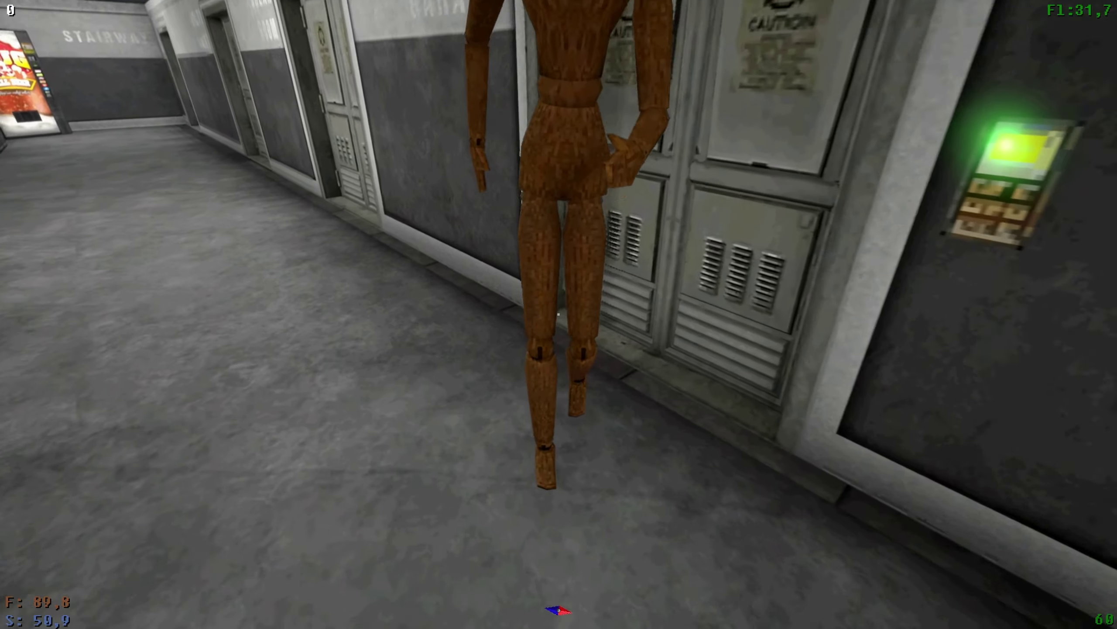
key("w")
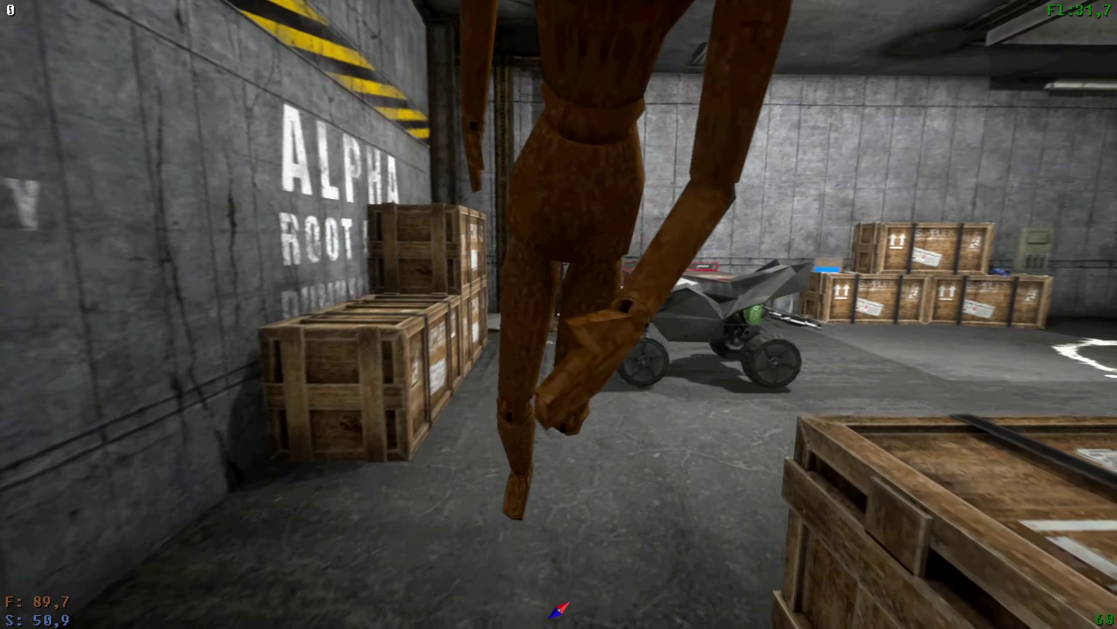
key("w")
key("w")
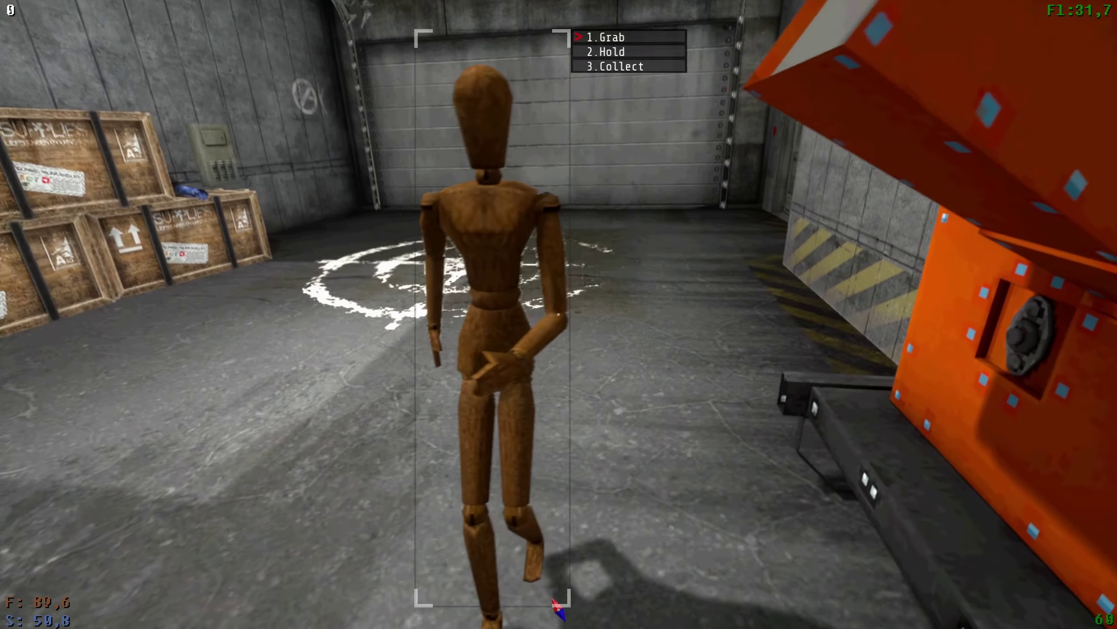
key("1")
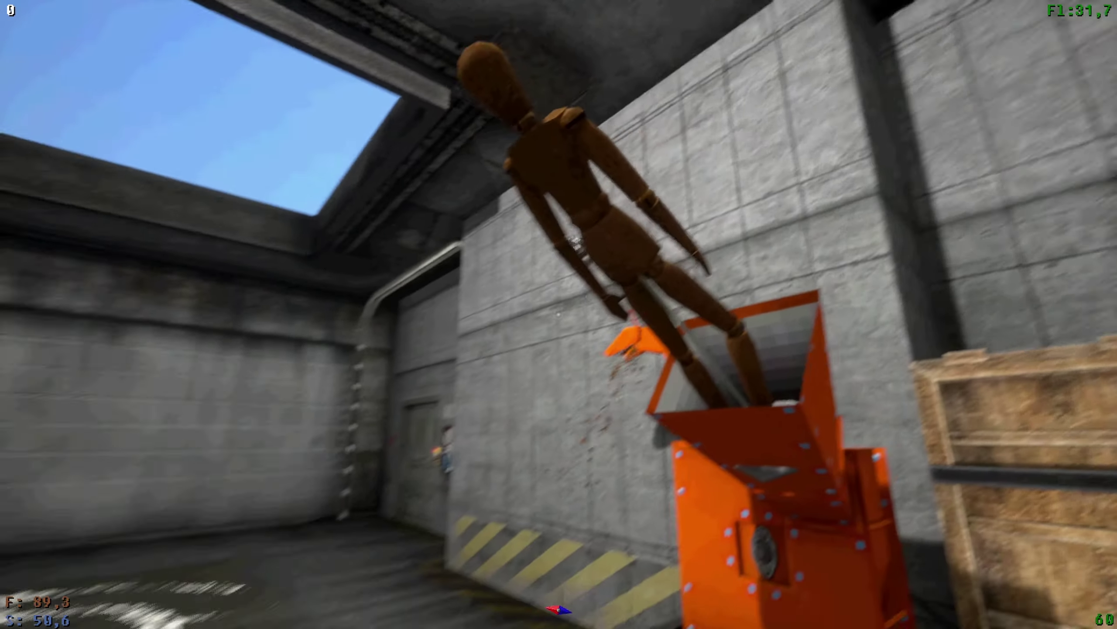
key("w")
Step: Turn toward the garage vehicle on the way back to the control room
left_click_drag(559, 314, 175, 315)
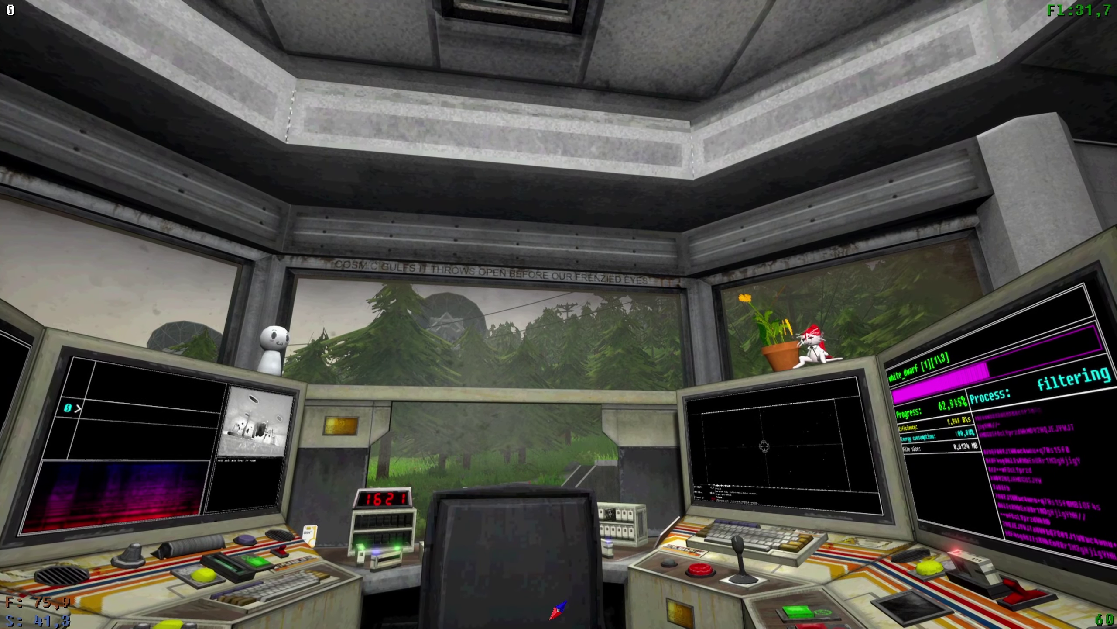
Step: Save the game with F5 and review the Upgrades and Modules pages on the desk PC
key("F5")
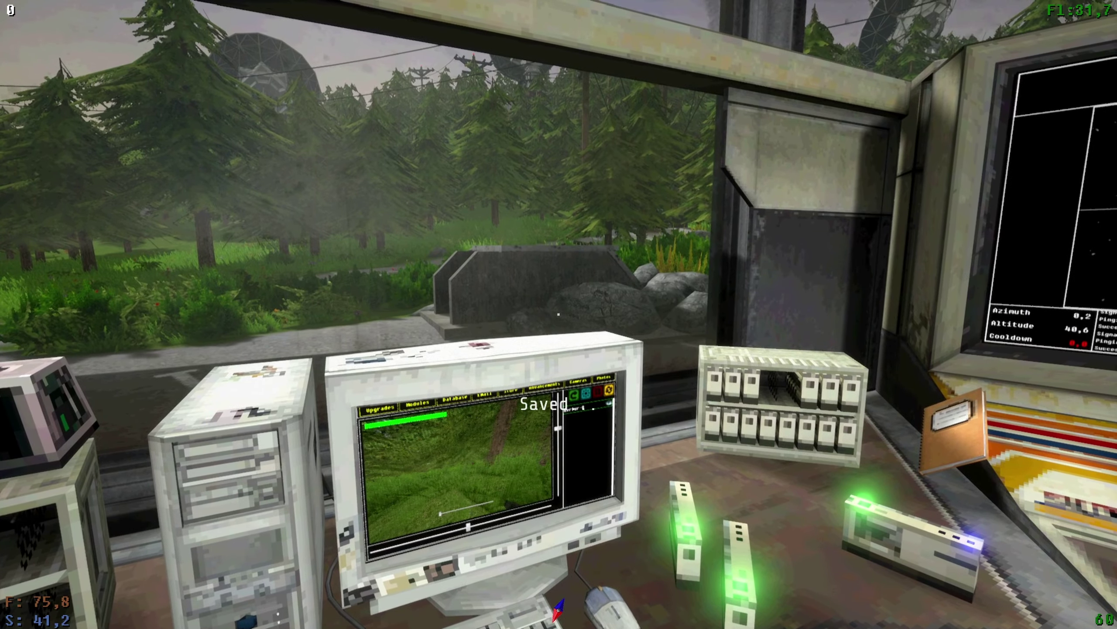
key("1")
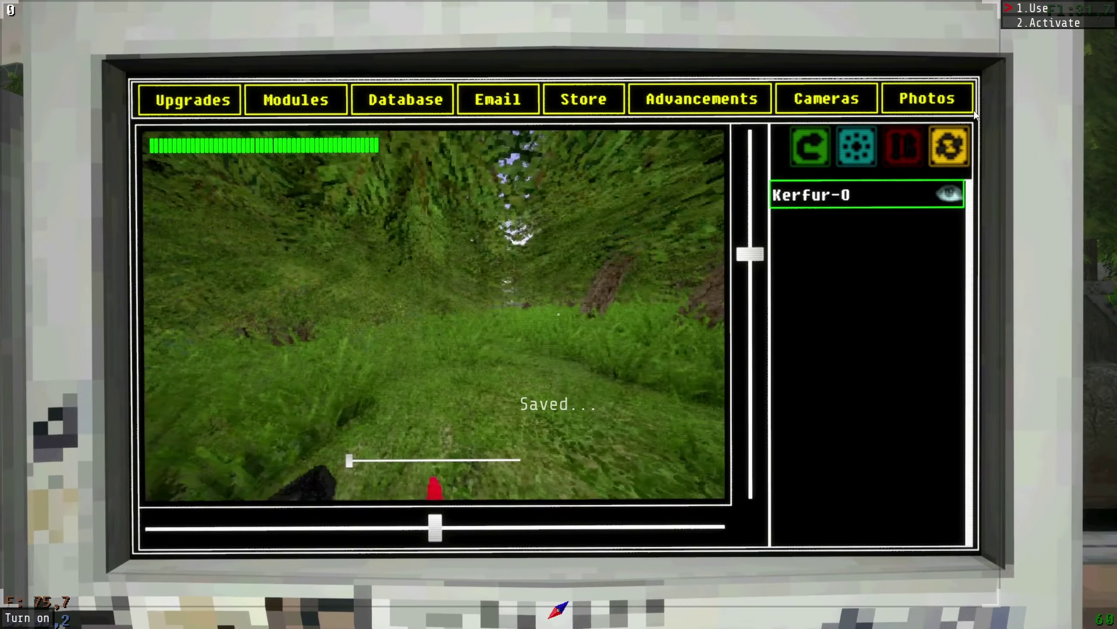
left_click(191, 104)
left_click(299, 100)
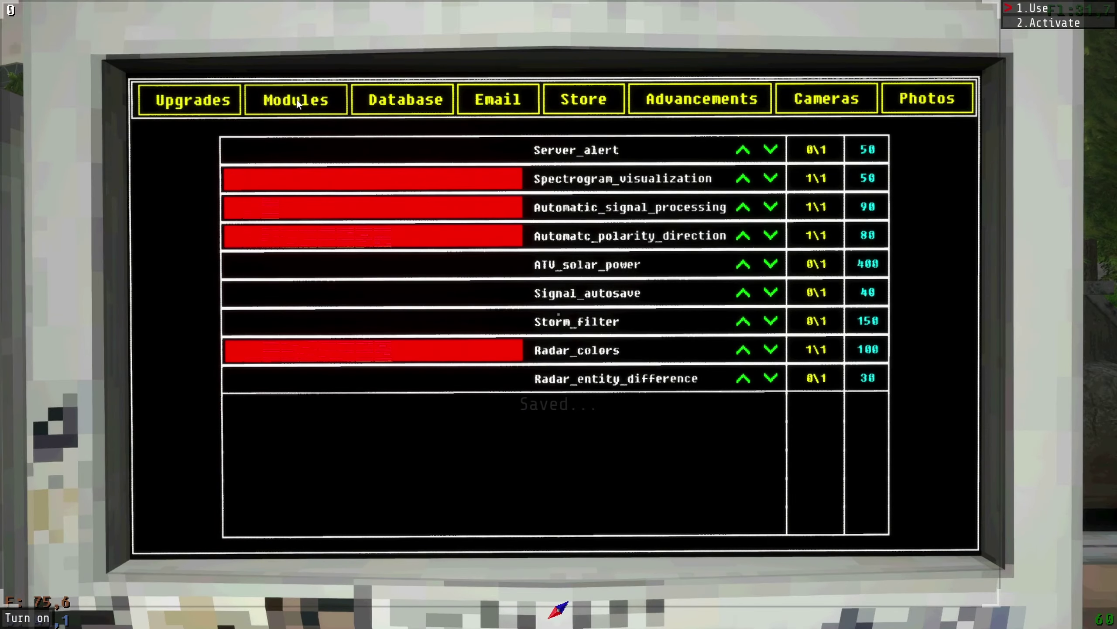
Step: Read Dr_Bao's Daily task information and Package recieved emails, then exit the PC
left_click(498, 98)
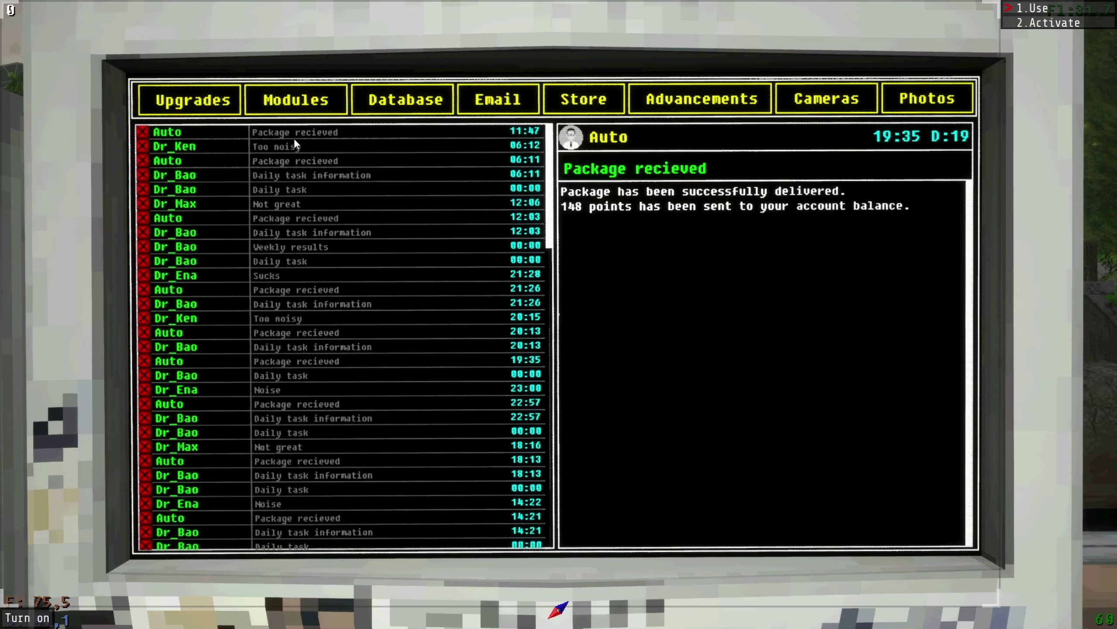
left_click(301, 189)
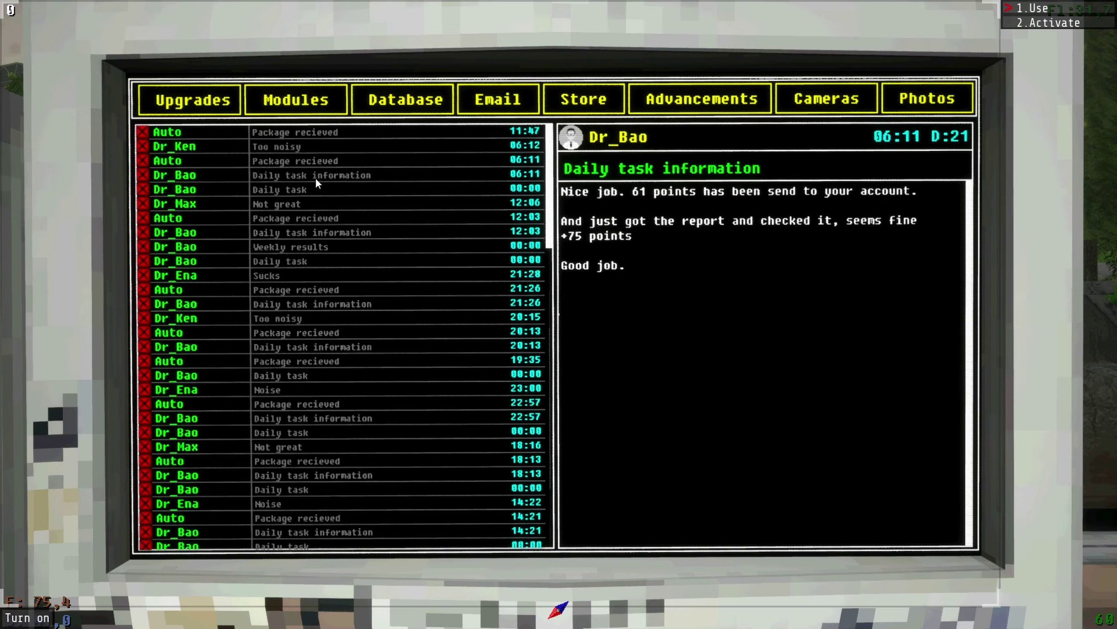
left_click(316, 132)
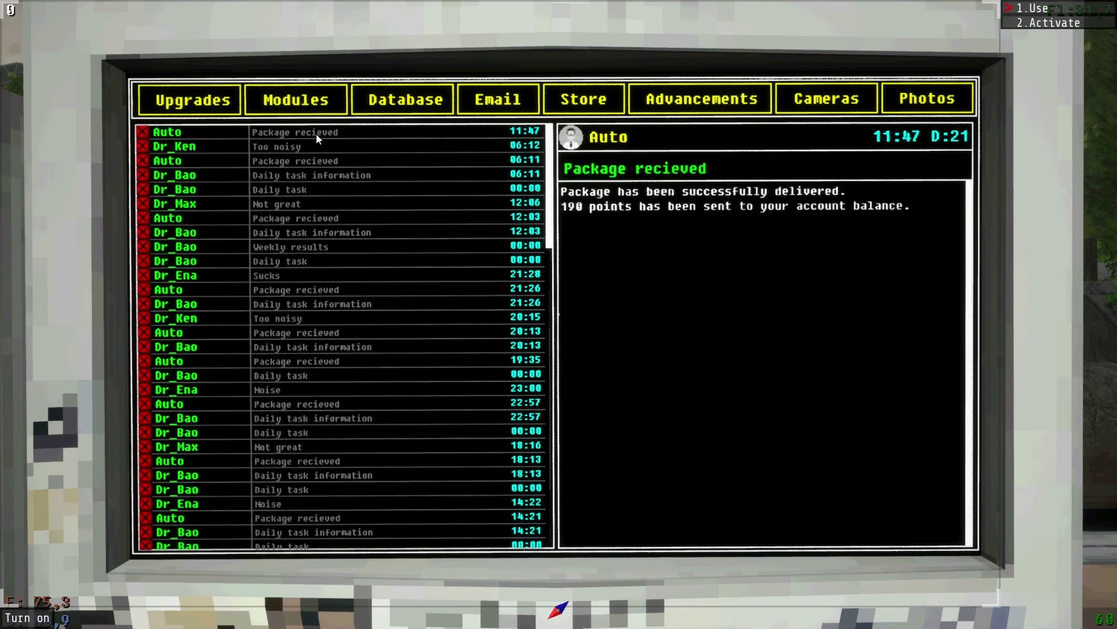
key("Escape")
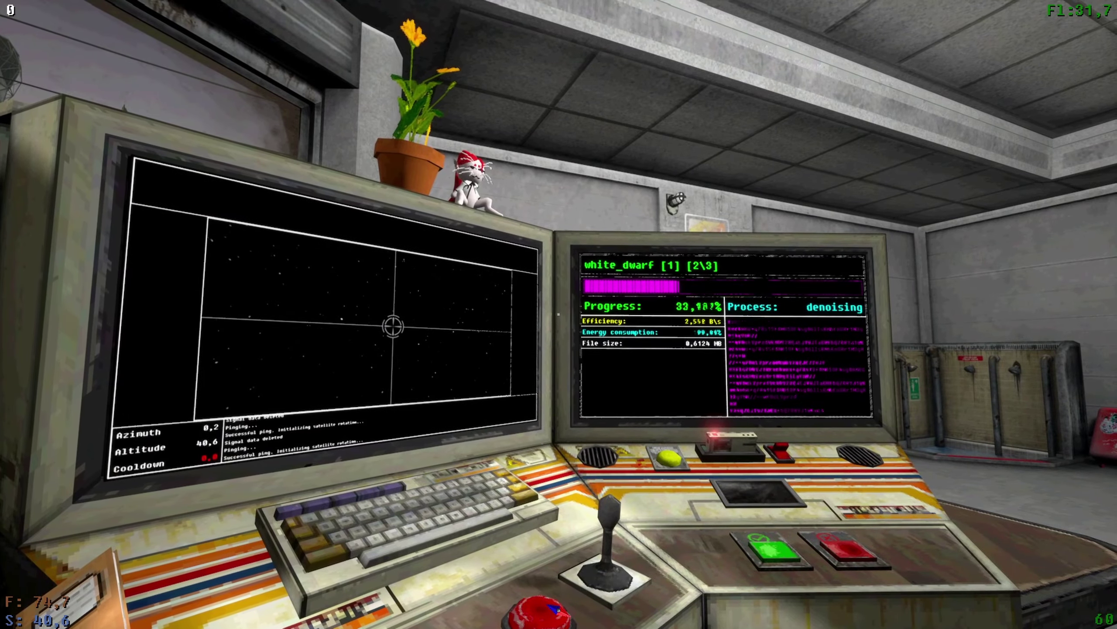
key("1")
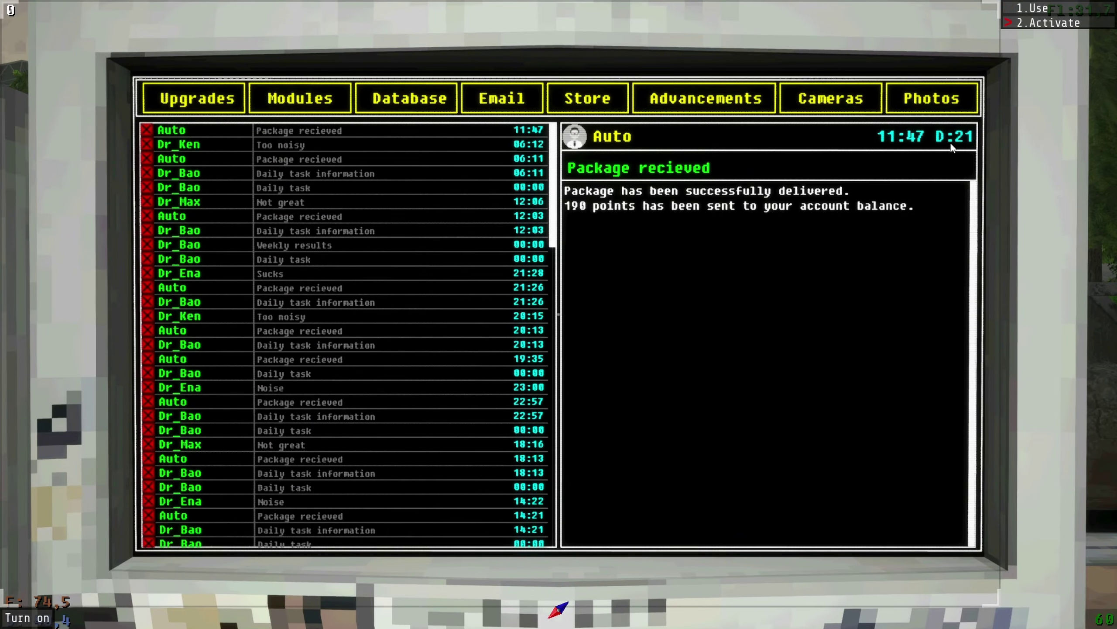
key("Escape")
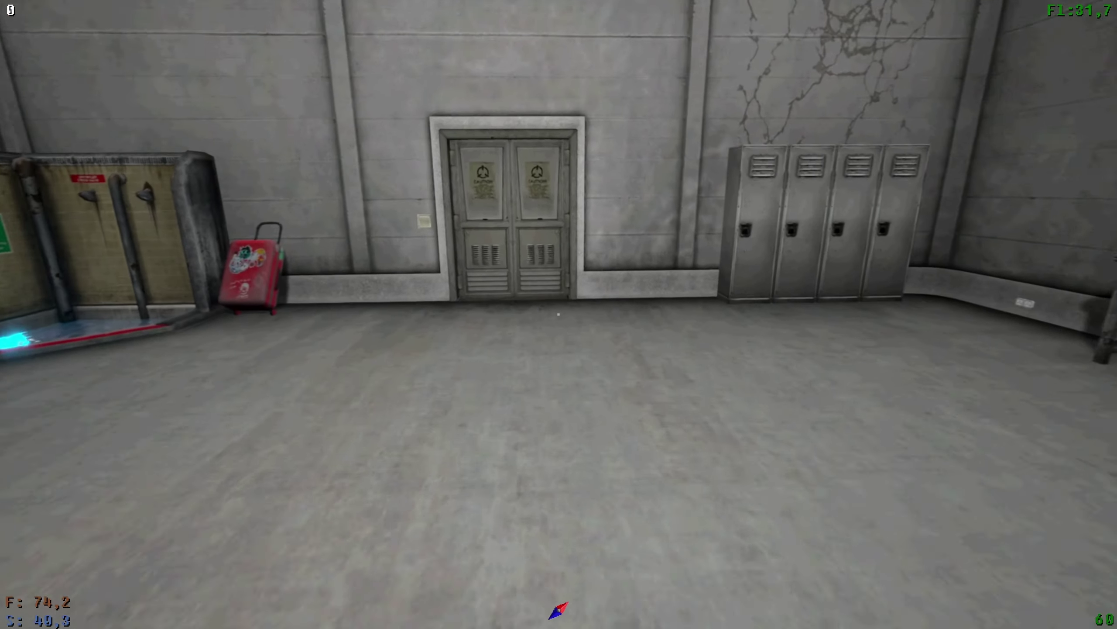
Step: Walk to the door keypad and enter the password
key("w")
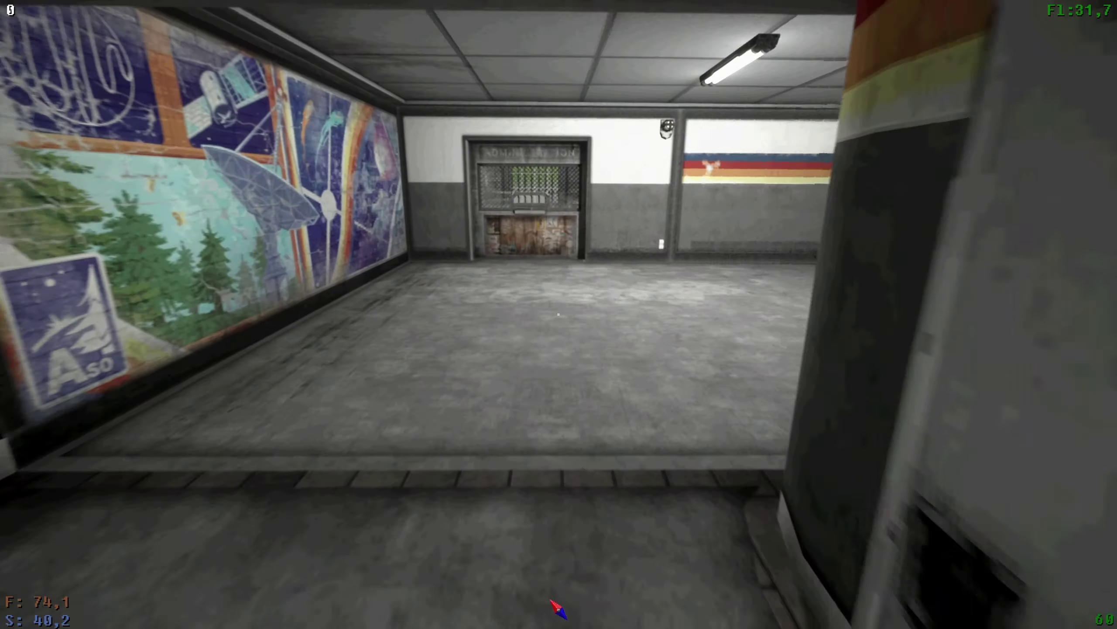
key("w")
key("e")
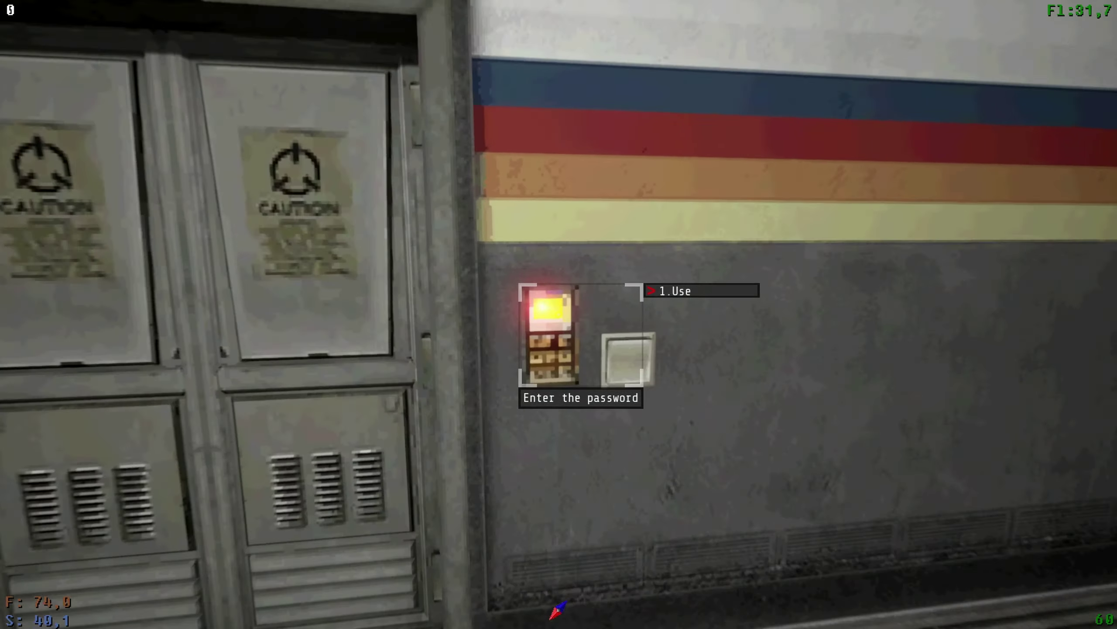
key("Return")
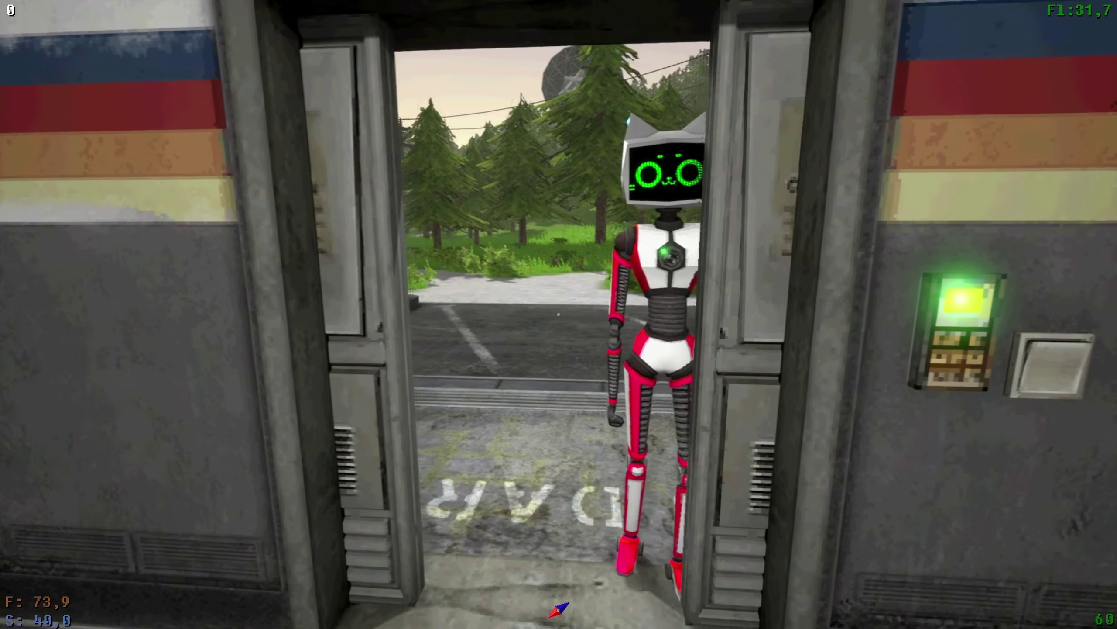
key("e")
Step: Go through the unlocked double doors toward the living quarters
key("Escape")
key("w")
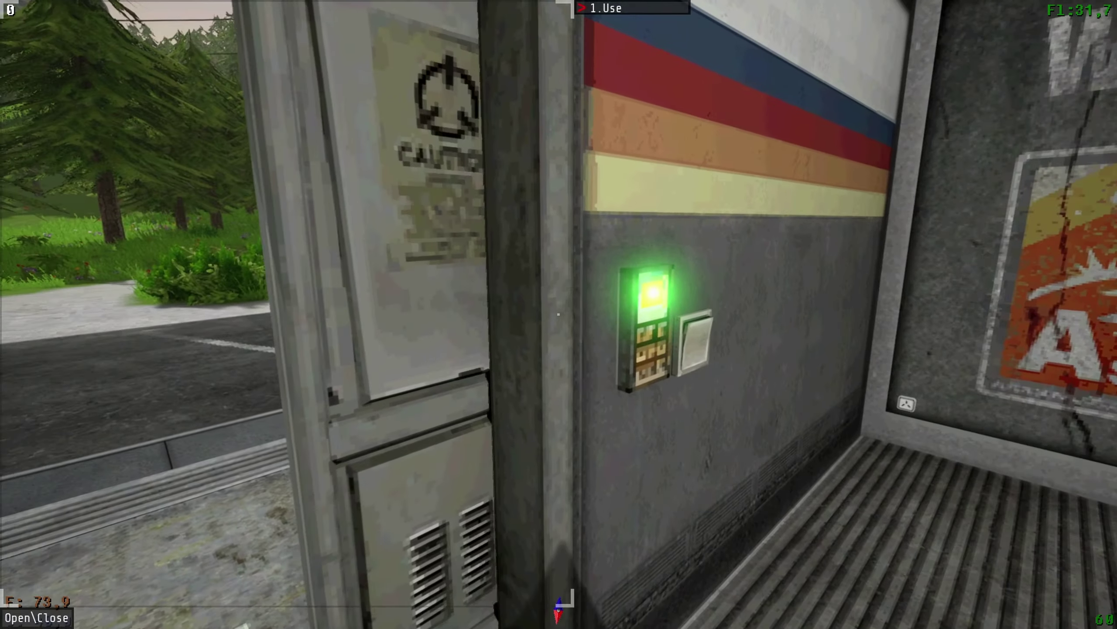
key("e")
key("e")
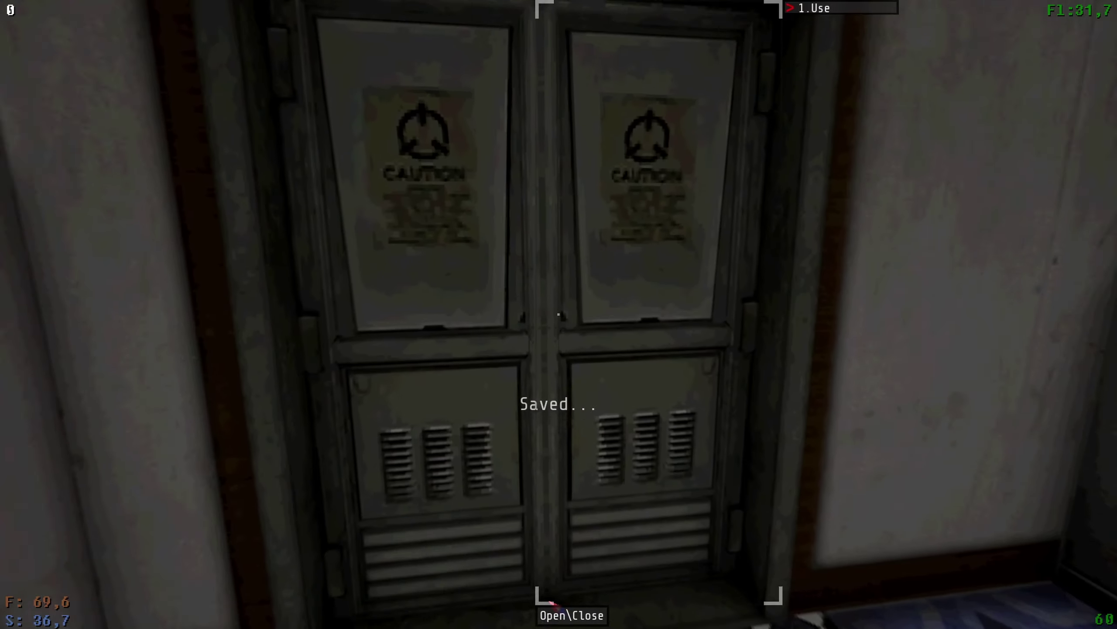
Step: Use the bathroom toilet for extra stamina, then open the double door to the balcony
left_click(559, 315)
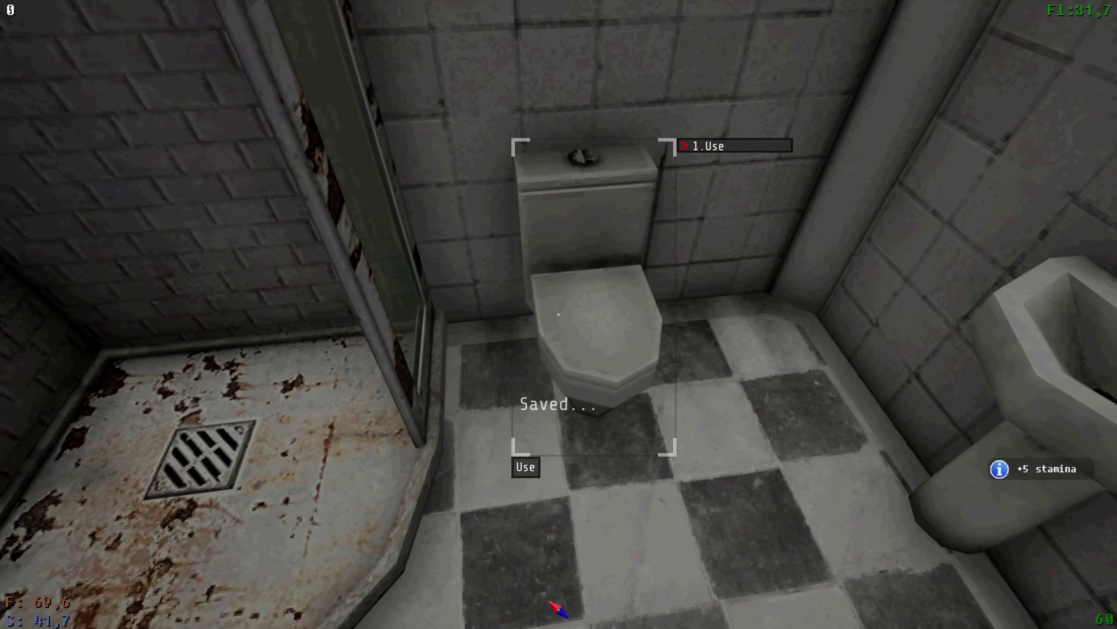
left_click(560, 314)
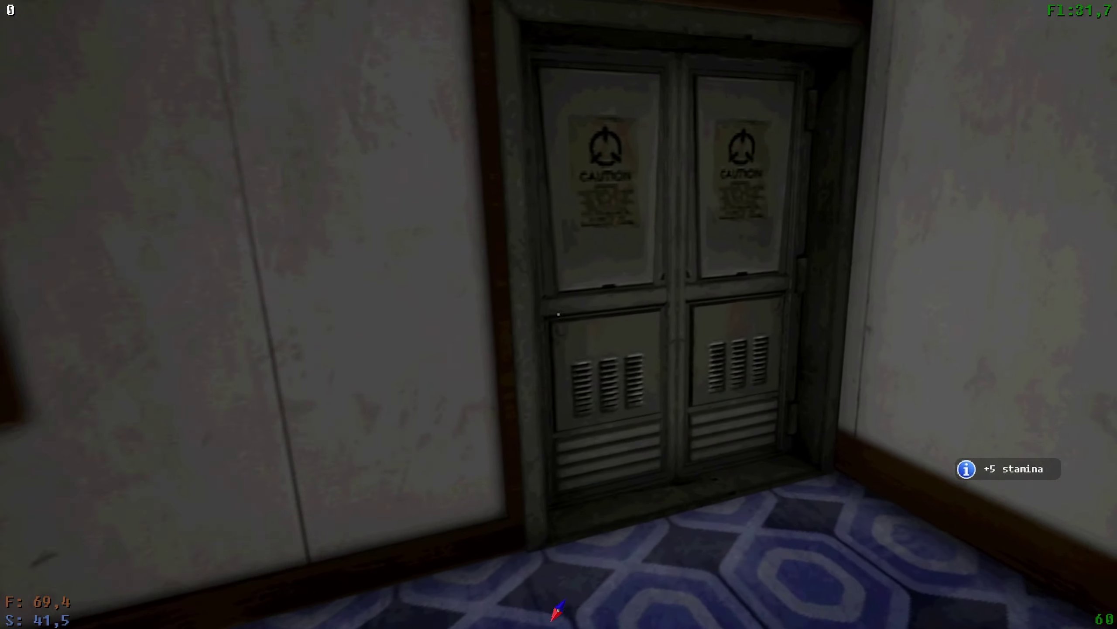
left_click(560, 314)
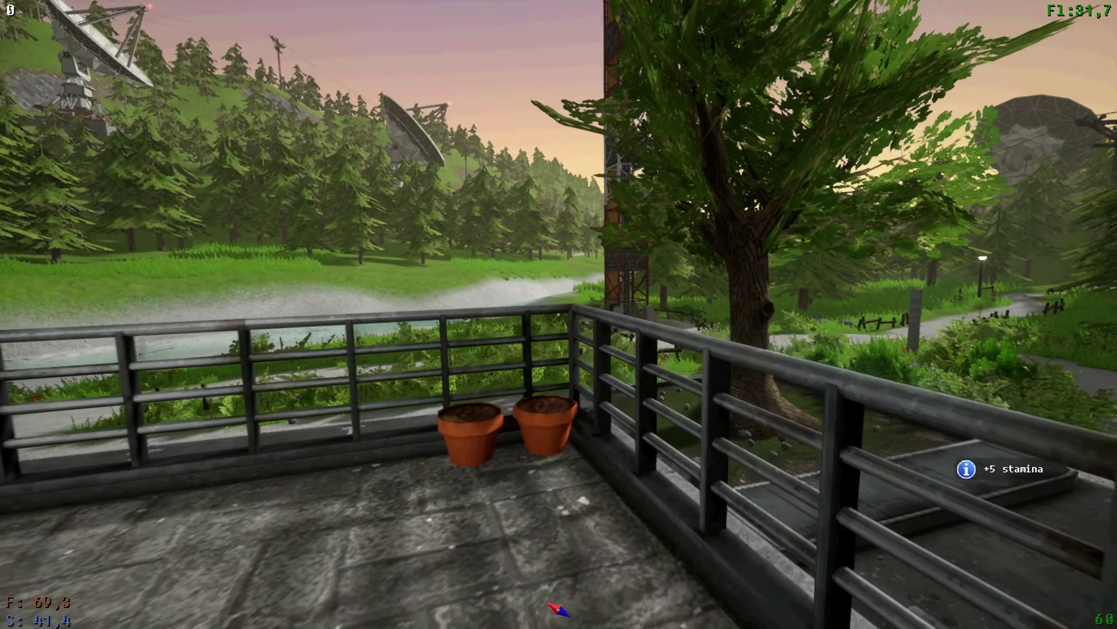